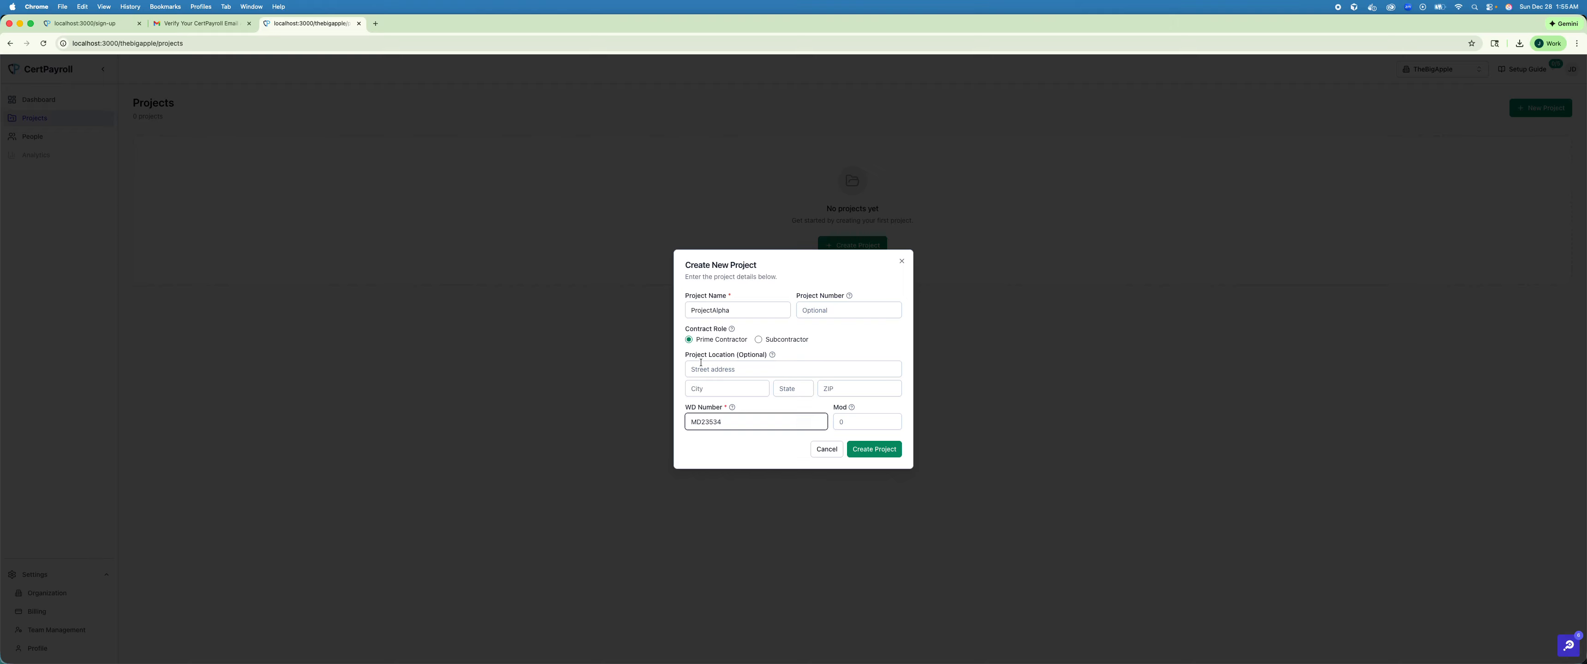
- Create the project ProjectAlpha with WD number MD23534 and open the organization's employee page
click(882, 453)
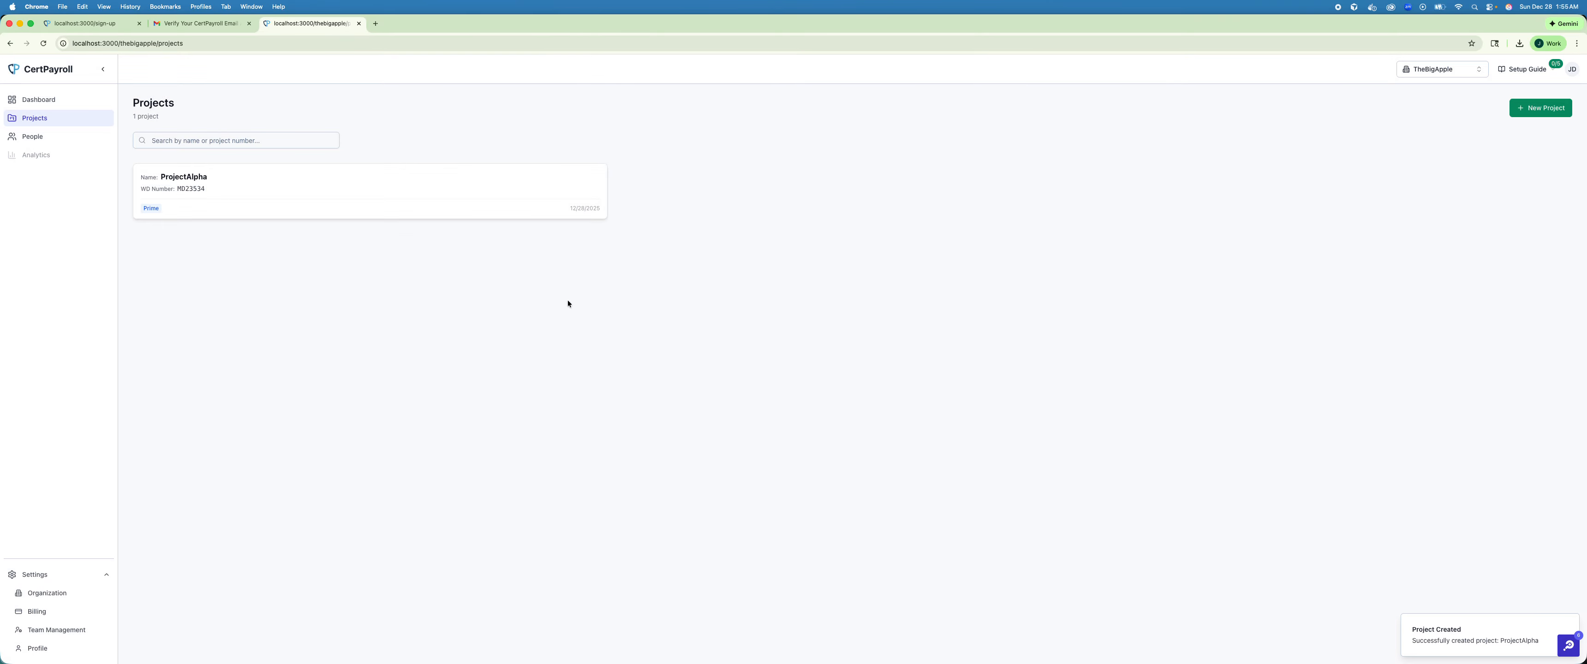
click(37, 100)
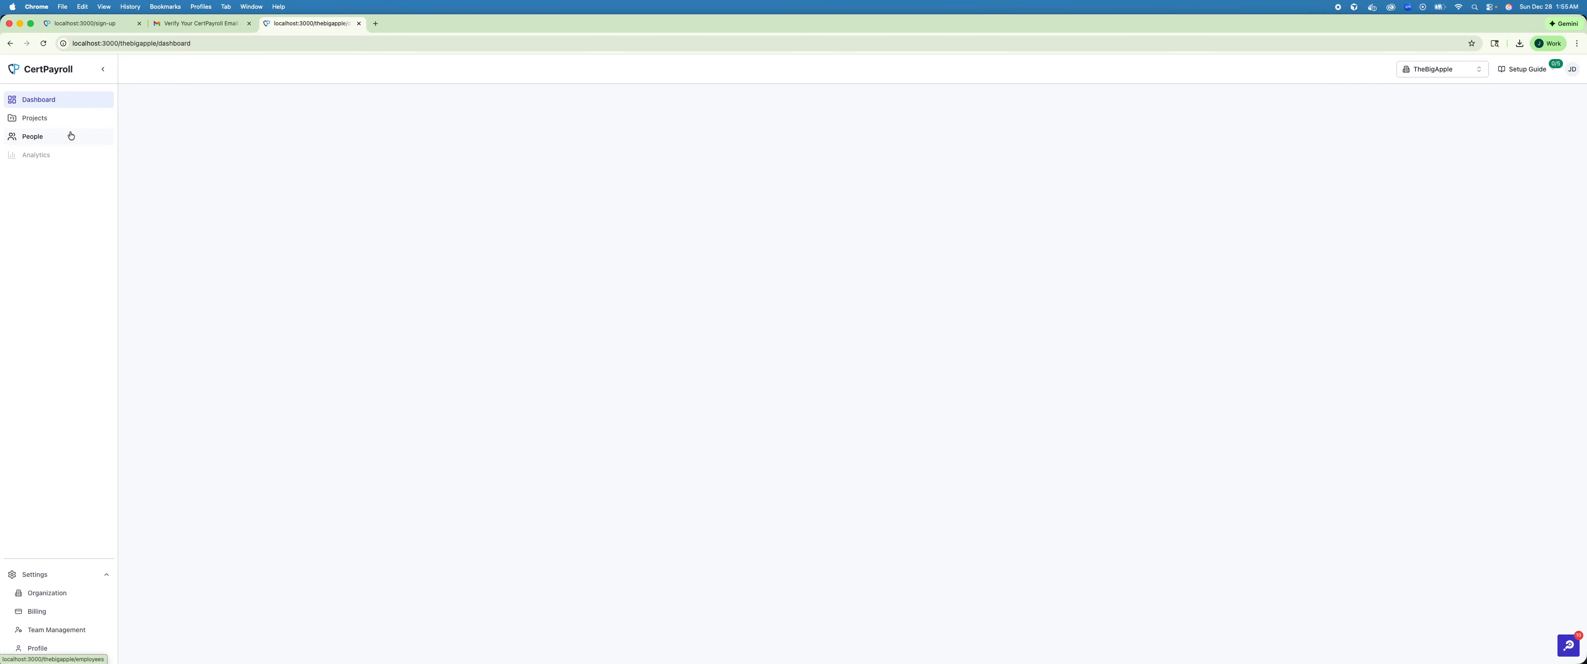
click(71, 136)
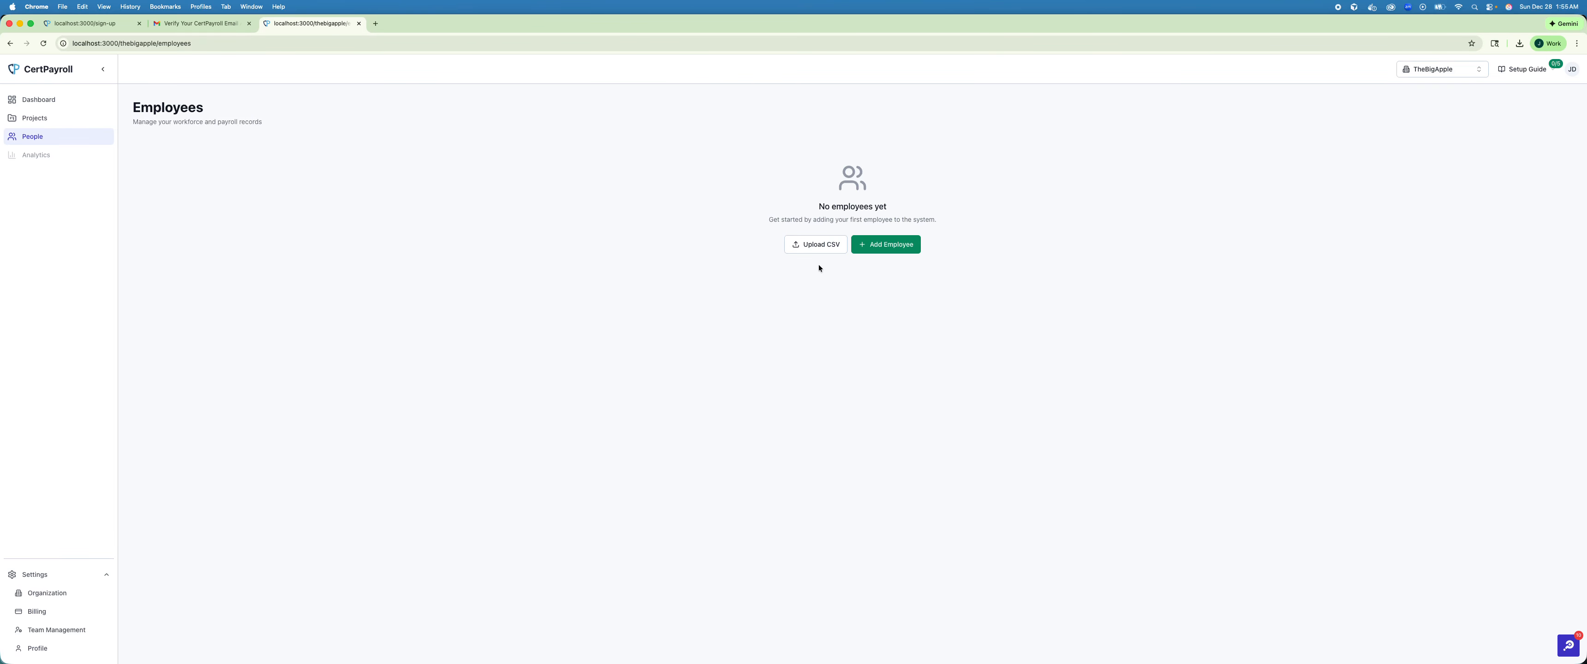
- Download the sample employee CSV offered for bulk upload and open it in Excel
click(899, 247)
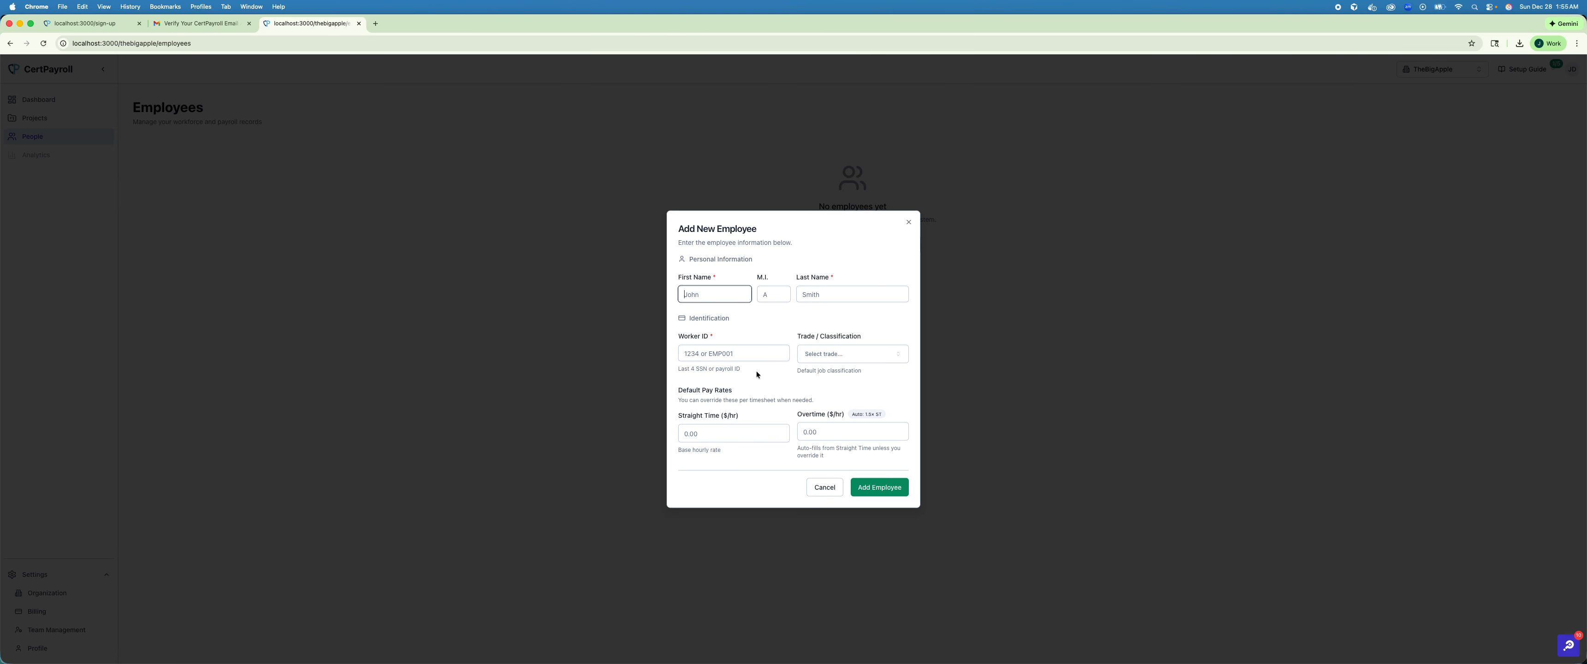
key(Escape)
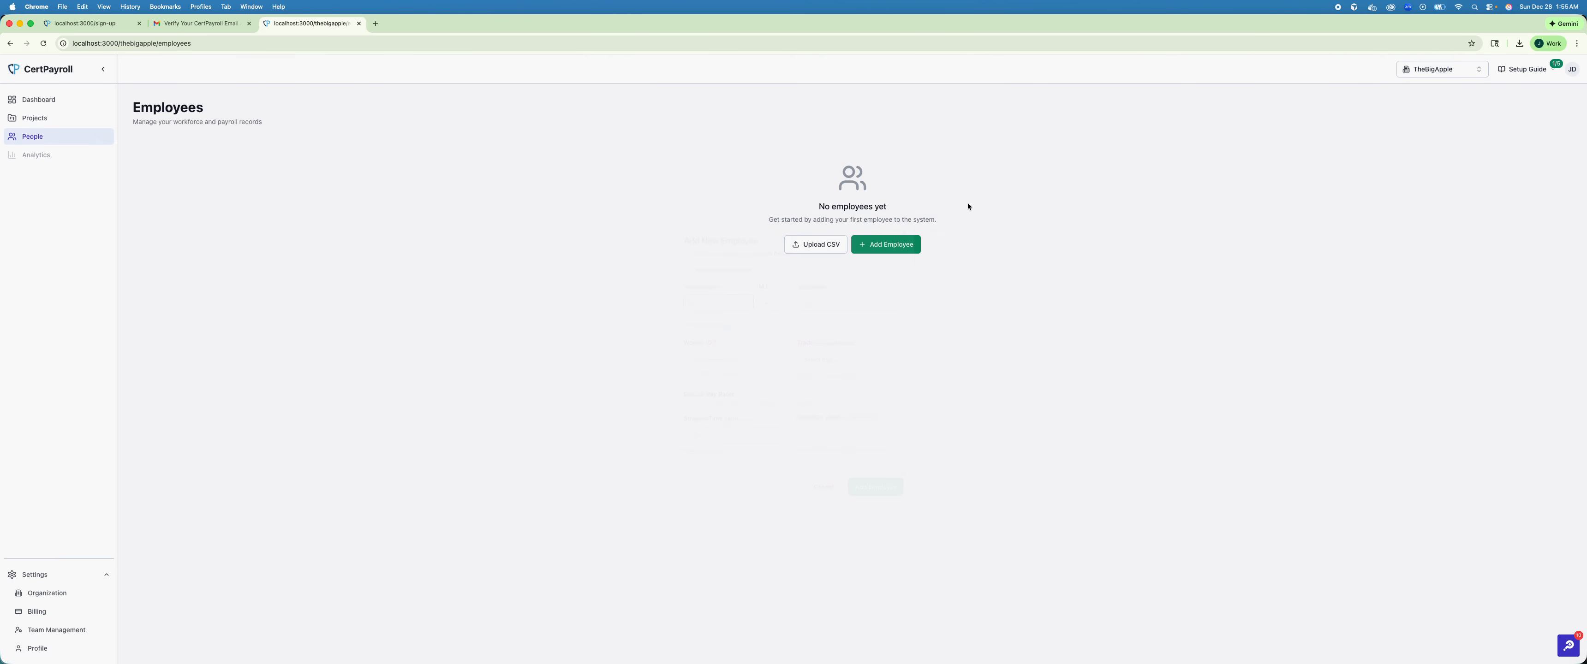
click(803, 246)
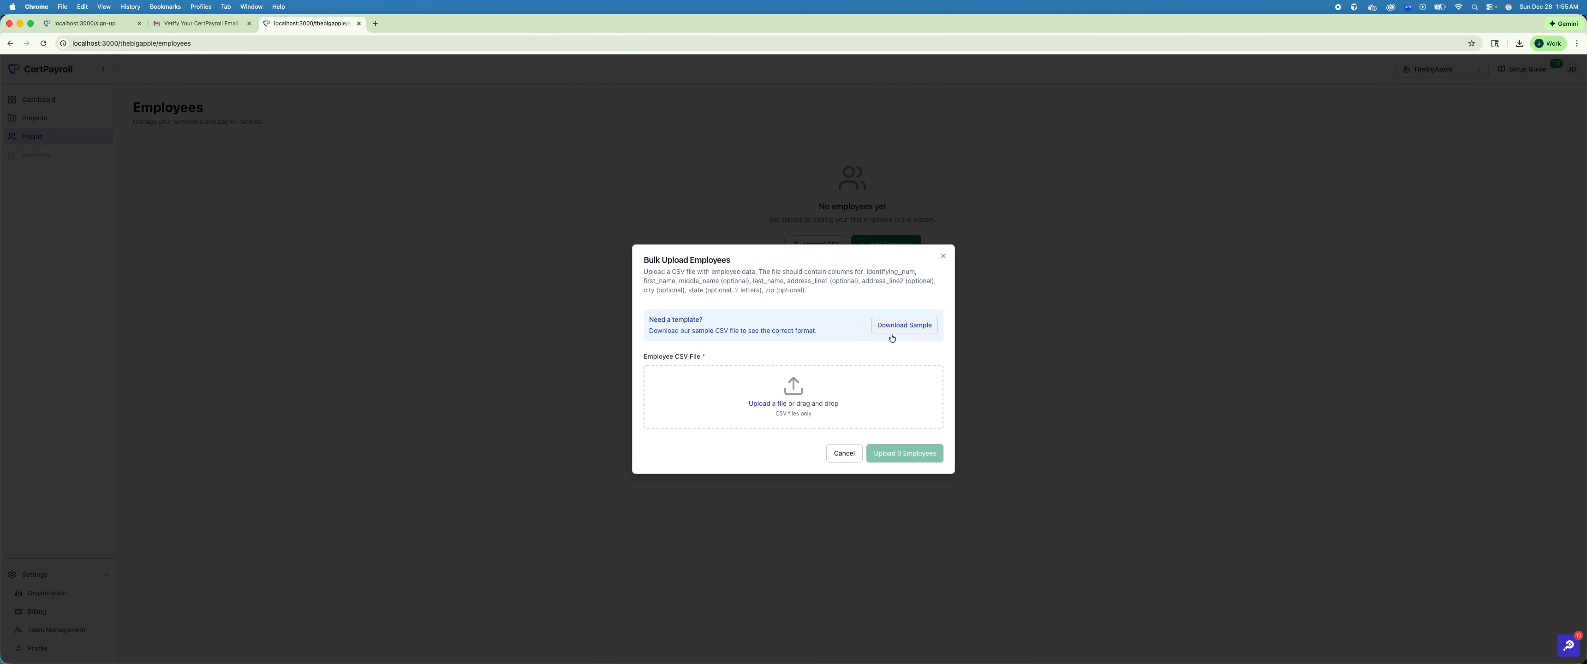
click(918, 322)
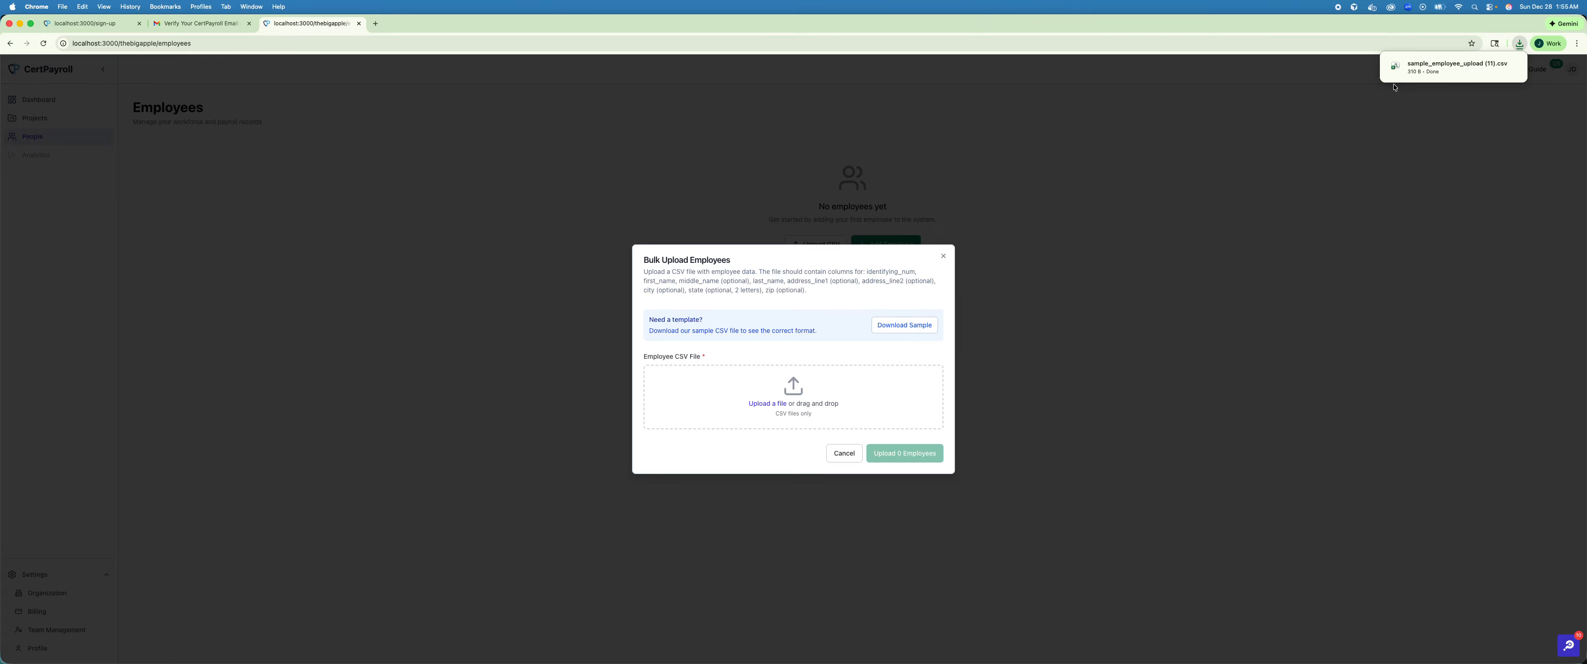
click(1458, 81)
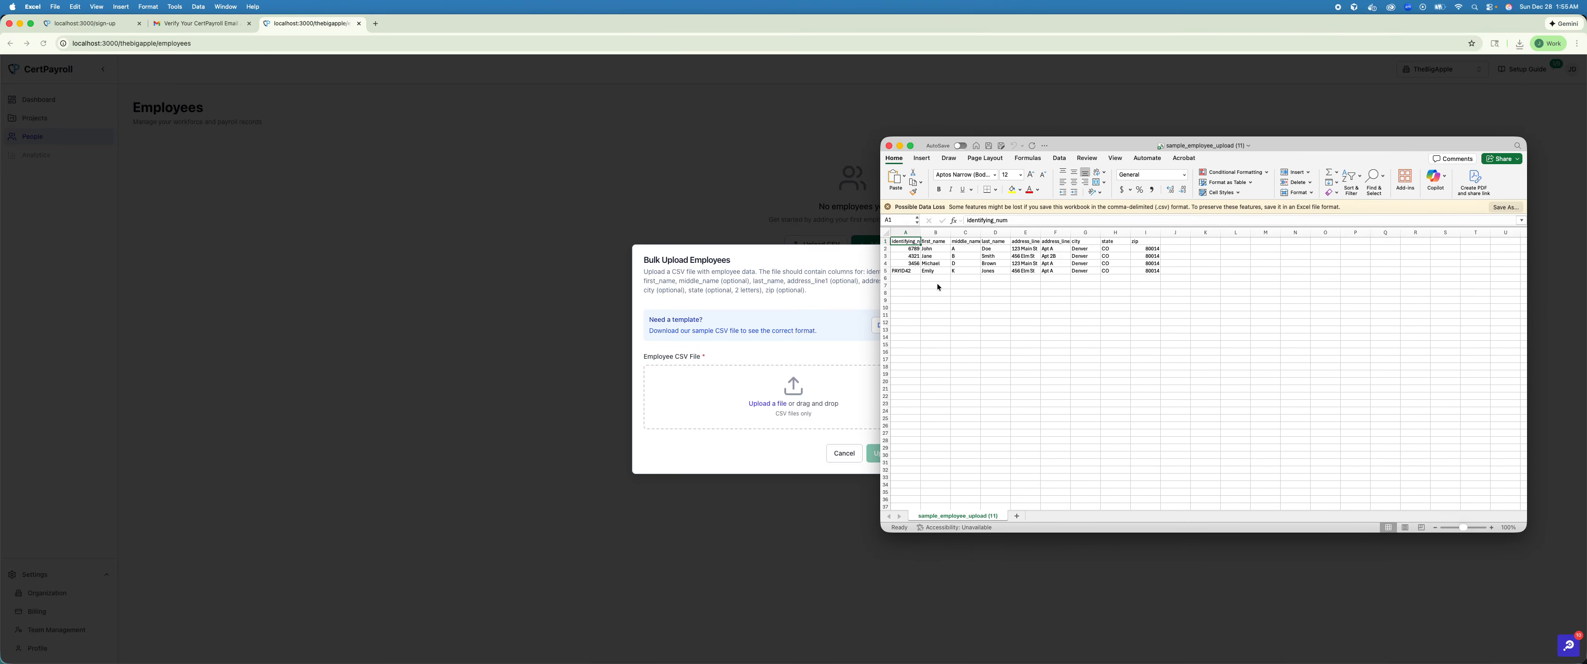
- Replace the first name in the last sample employee row, then save and close the CSV file
key(Down)
key(Down)
key(Down)
key(Down)
key(Right)
text(Jennifer)
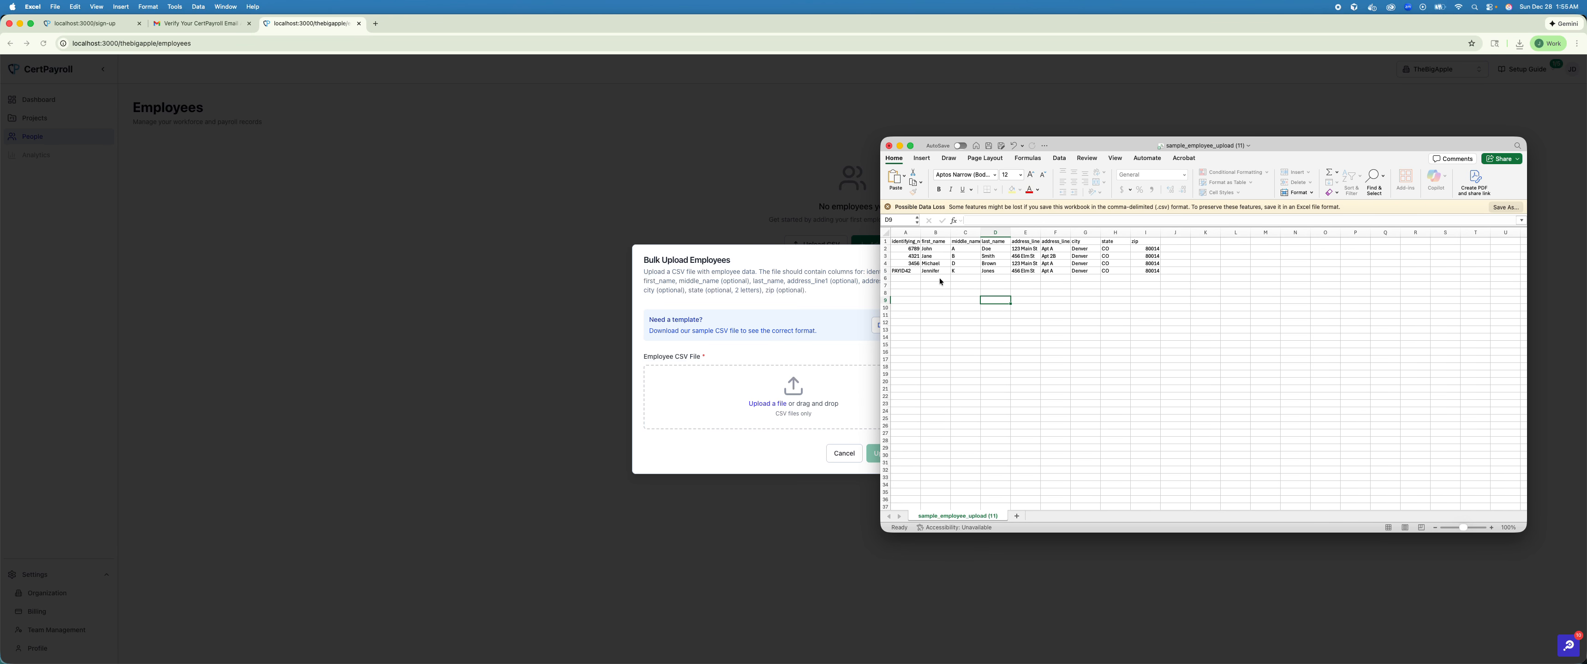
click(934, 285)
click(1204, 278)
key(super+s)
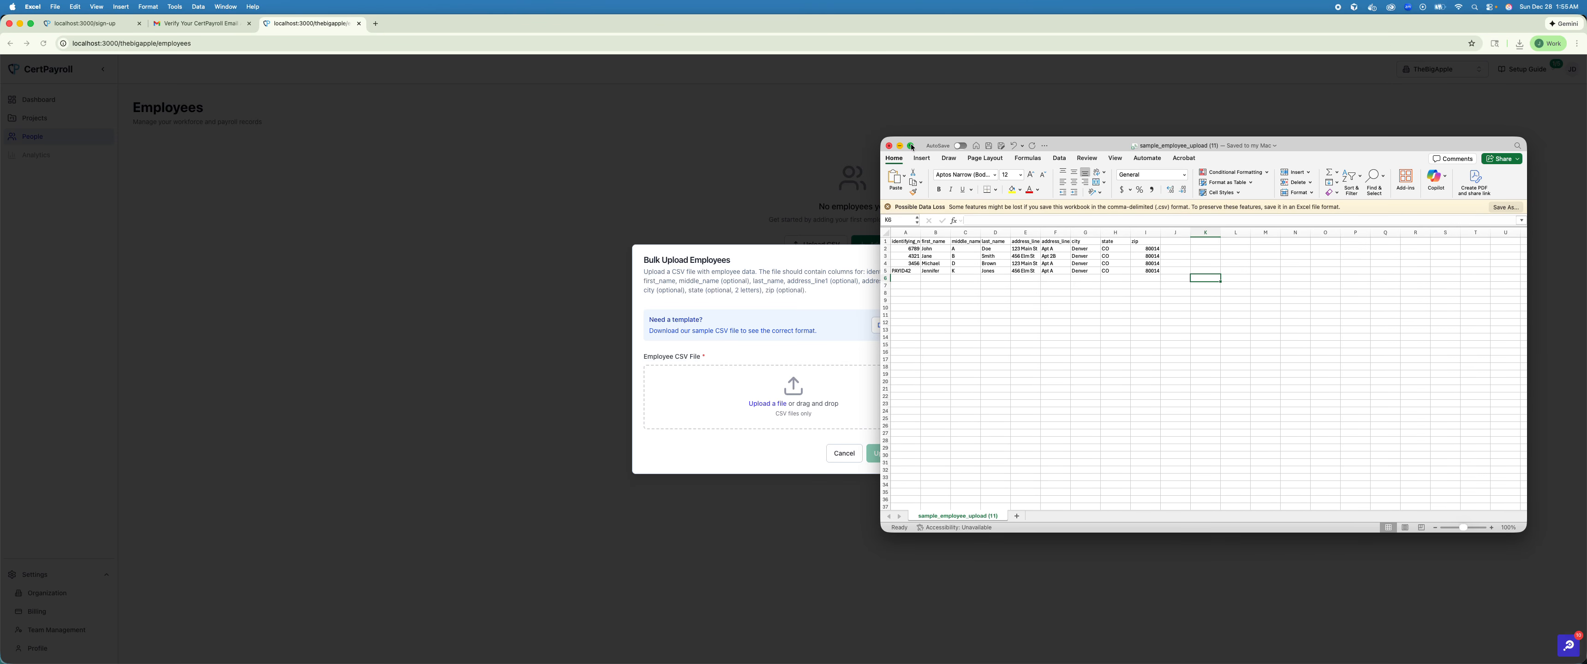
click(889, 146)
- Bulk upload the employees from sample_employee_upload (11).csv in the Downloads folder
click(764, 406)
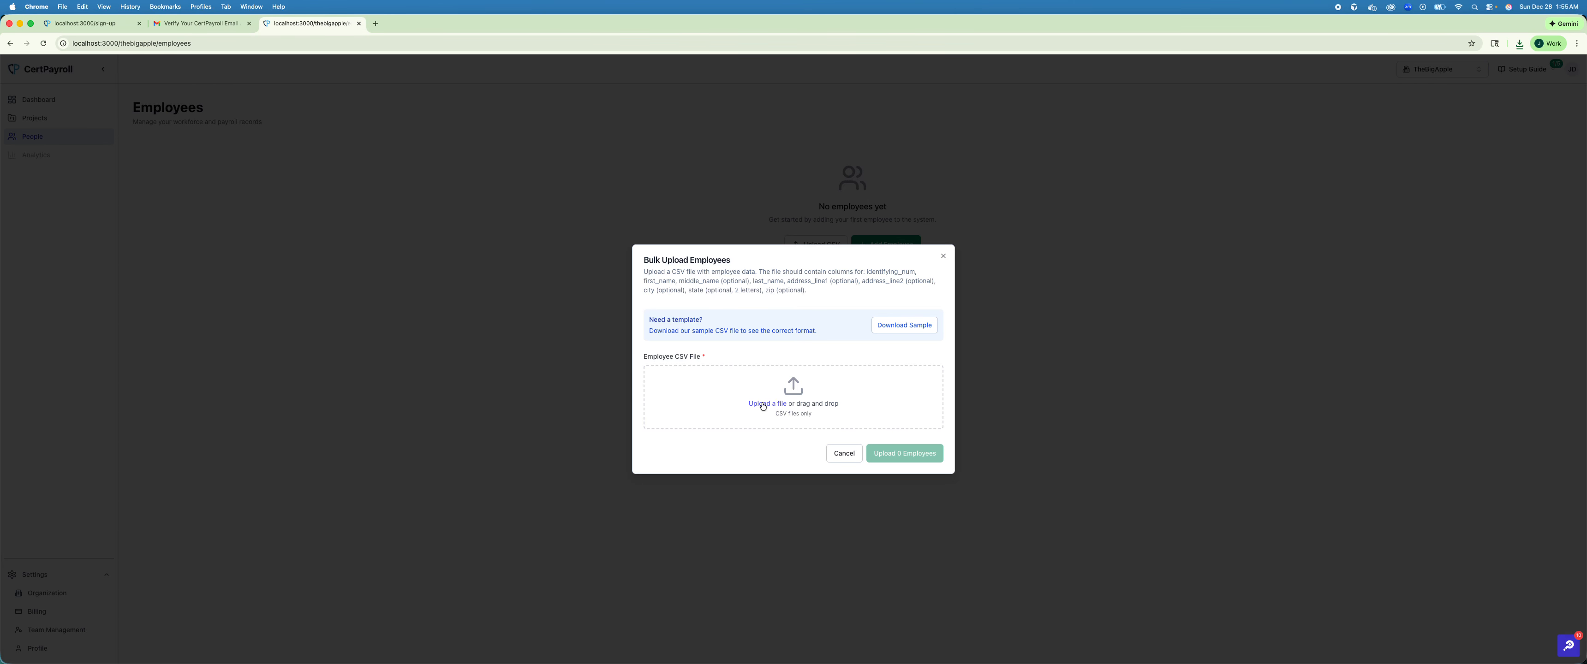
click(764, 405)
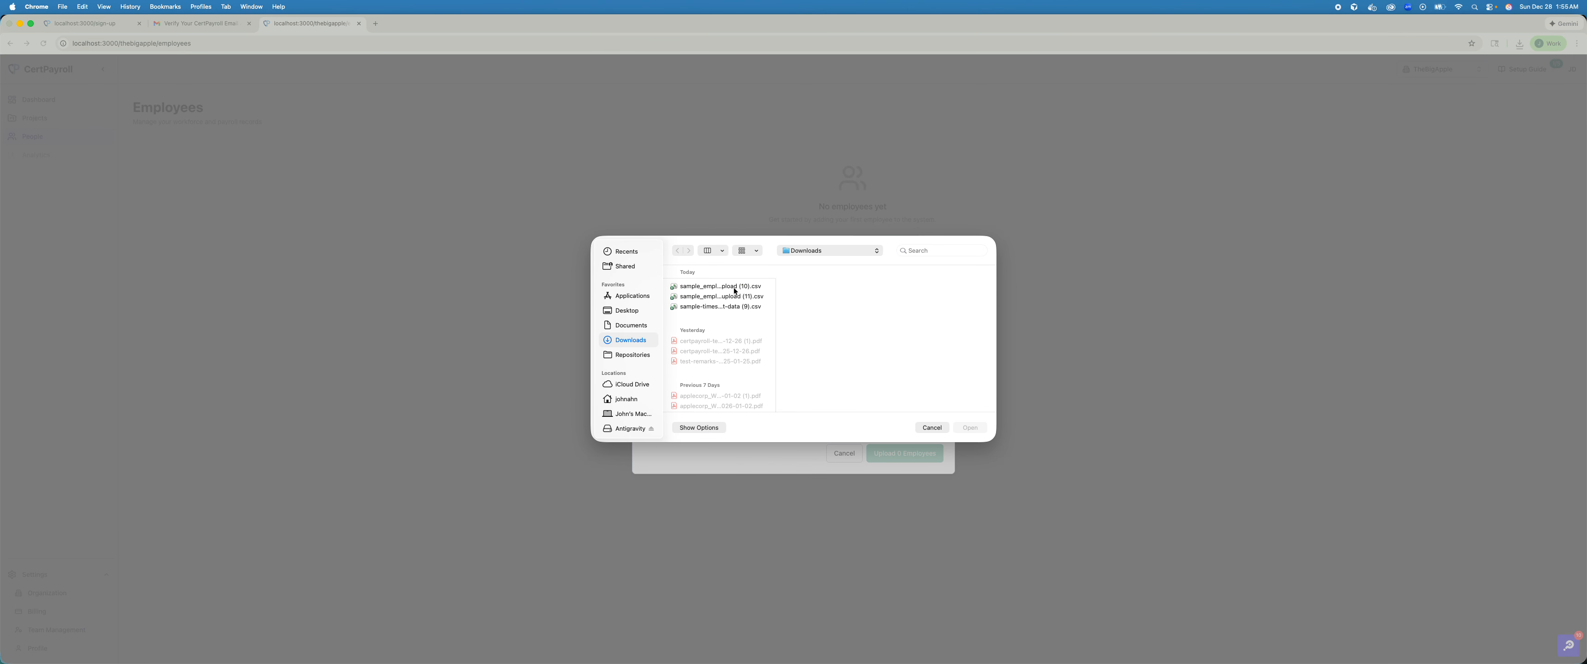
click(743, 299)
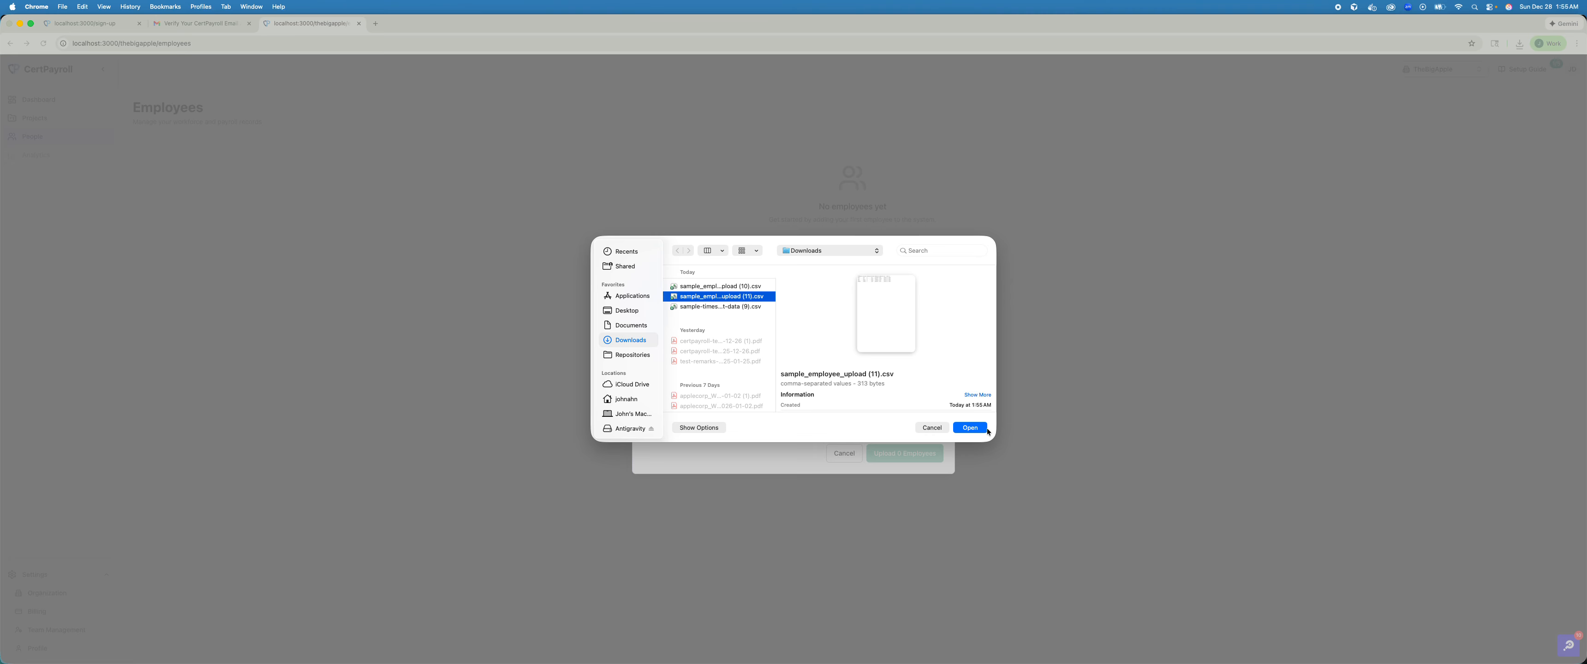
click(982, 429)
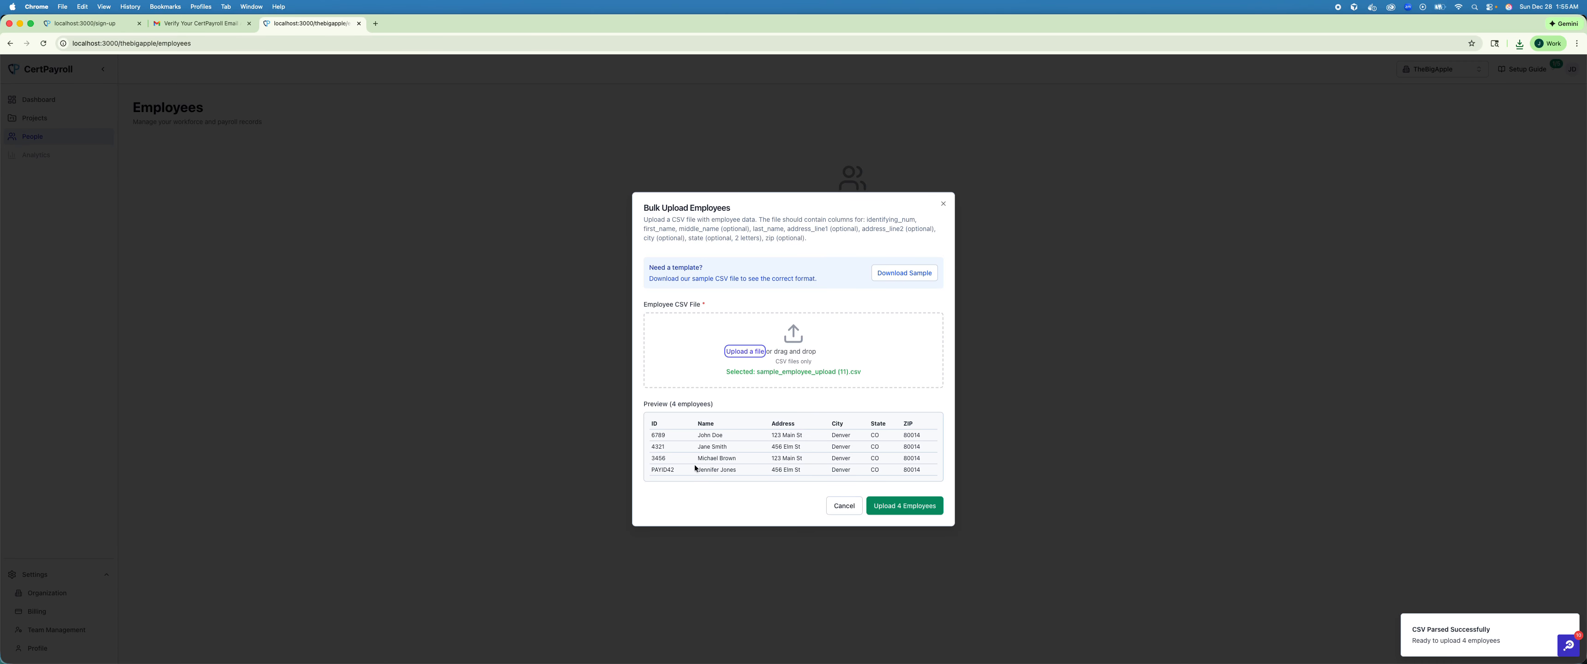
click(904, 505)
drag(906, 506, 826, 444)
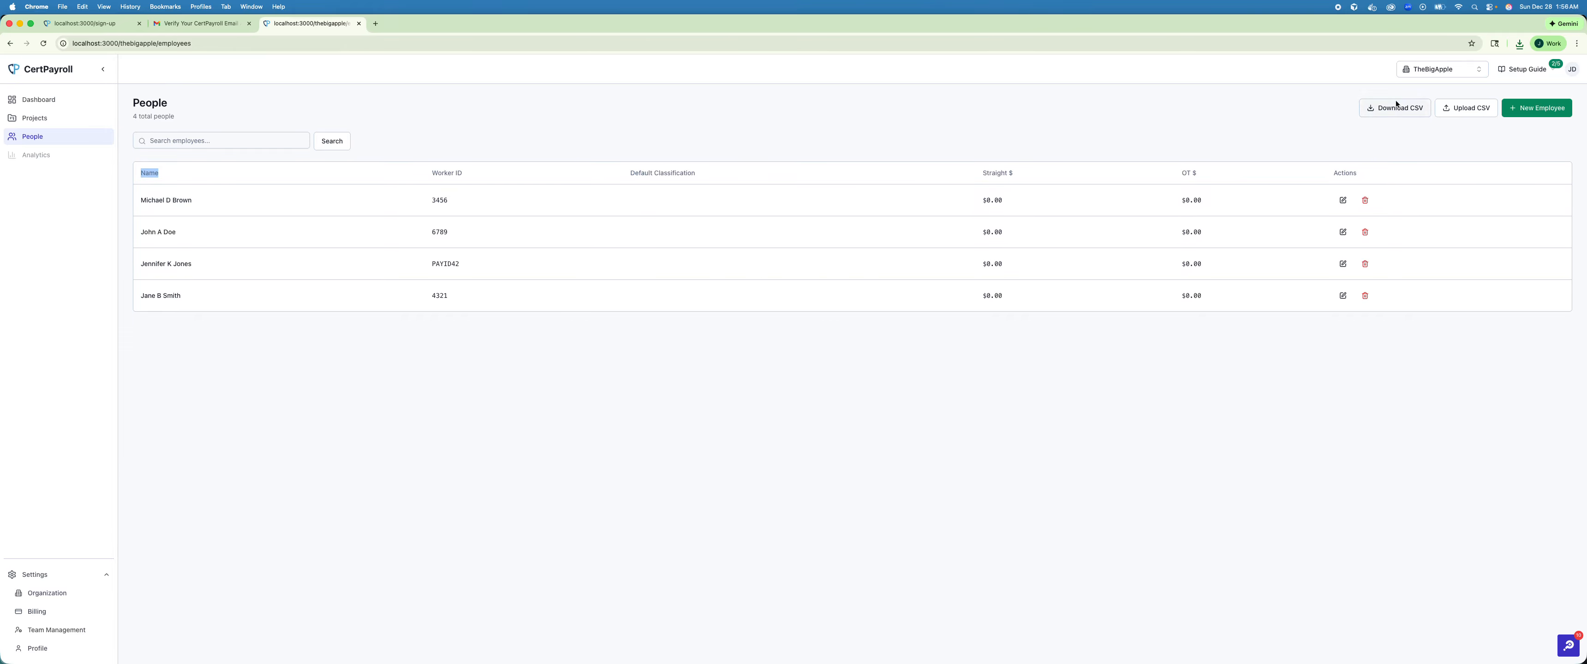
- Go to the Weekly Timesheet Workspace and check the setup guide's progress
click(50, 99)
click(1514, 70)
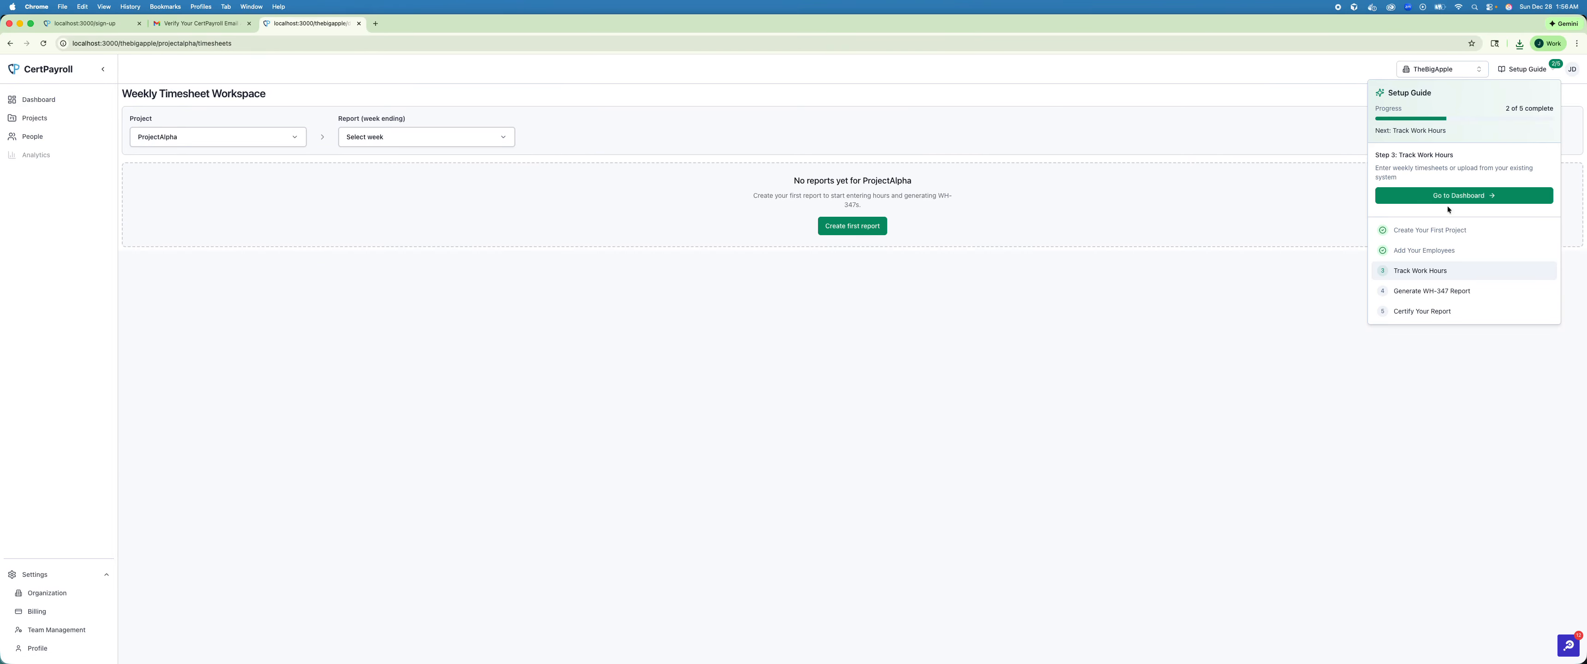
click(1532, 70)
click(1532, 70)
click(952, 334)
- Create the first ProjectAlpha report with the week ending date January 9, 2026
click(403, 138)
click(374, 187)
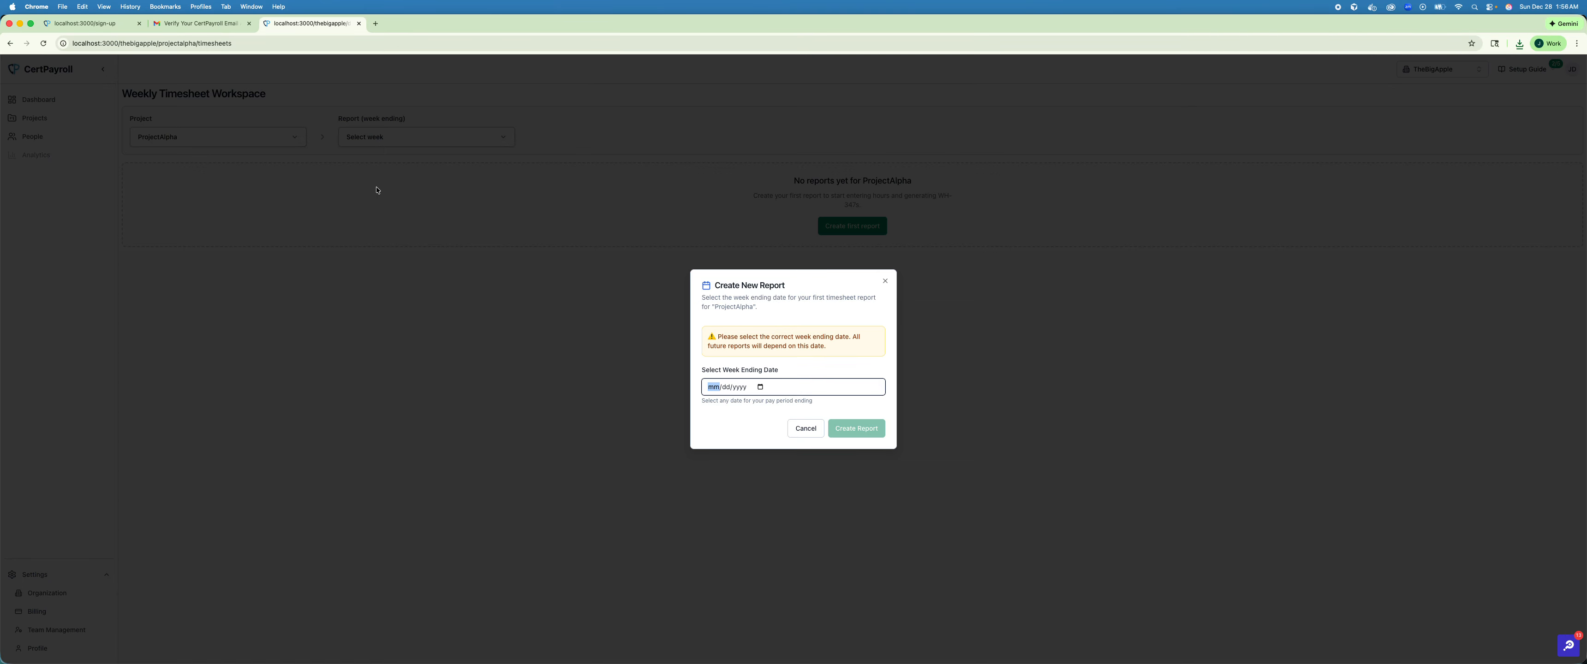
click(761, 388)
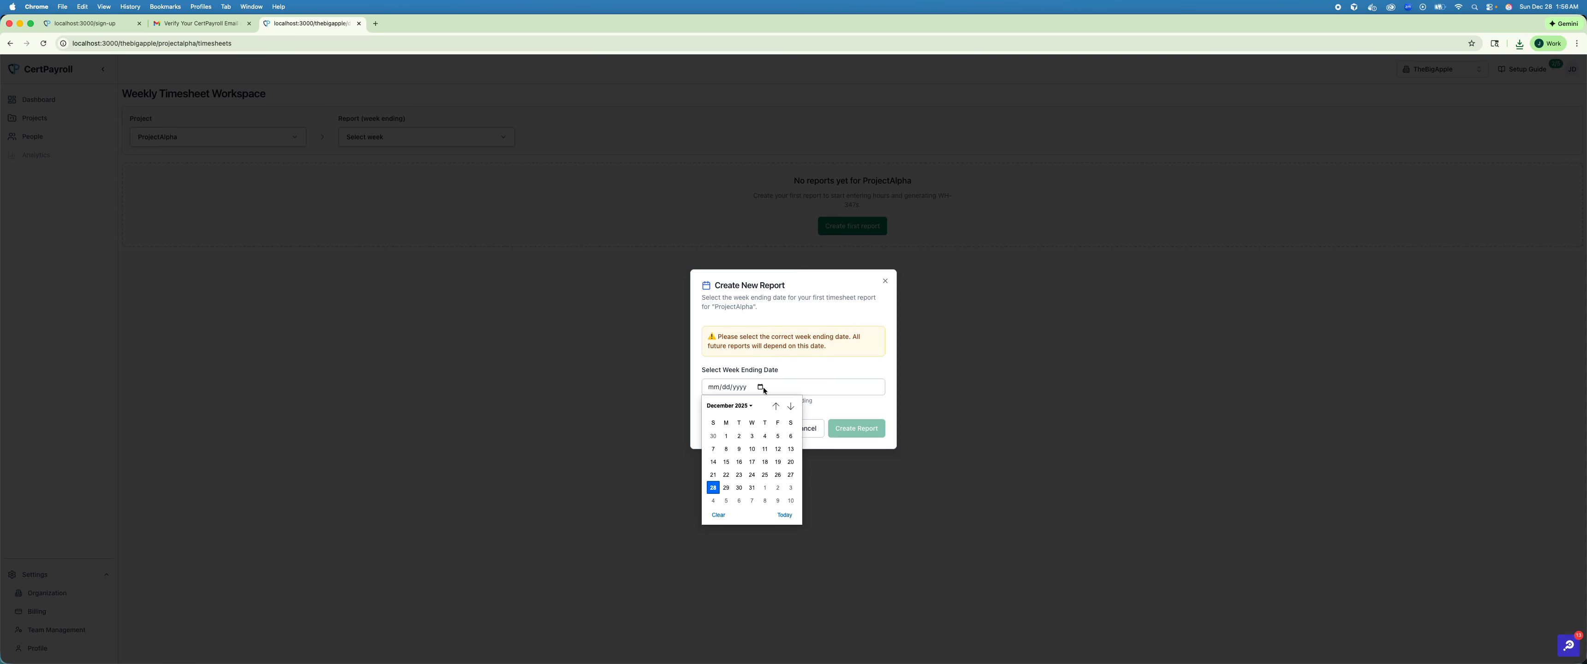
click(778, 501)
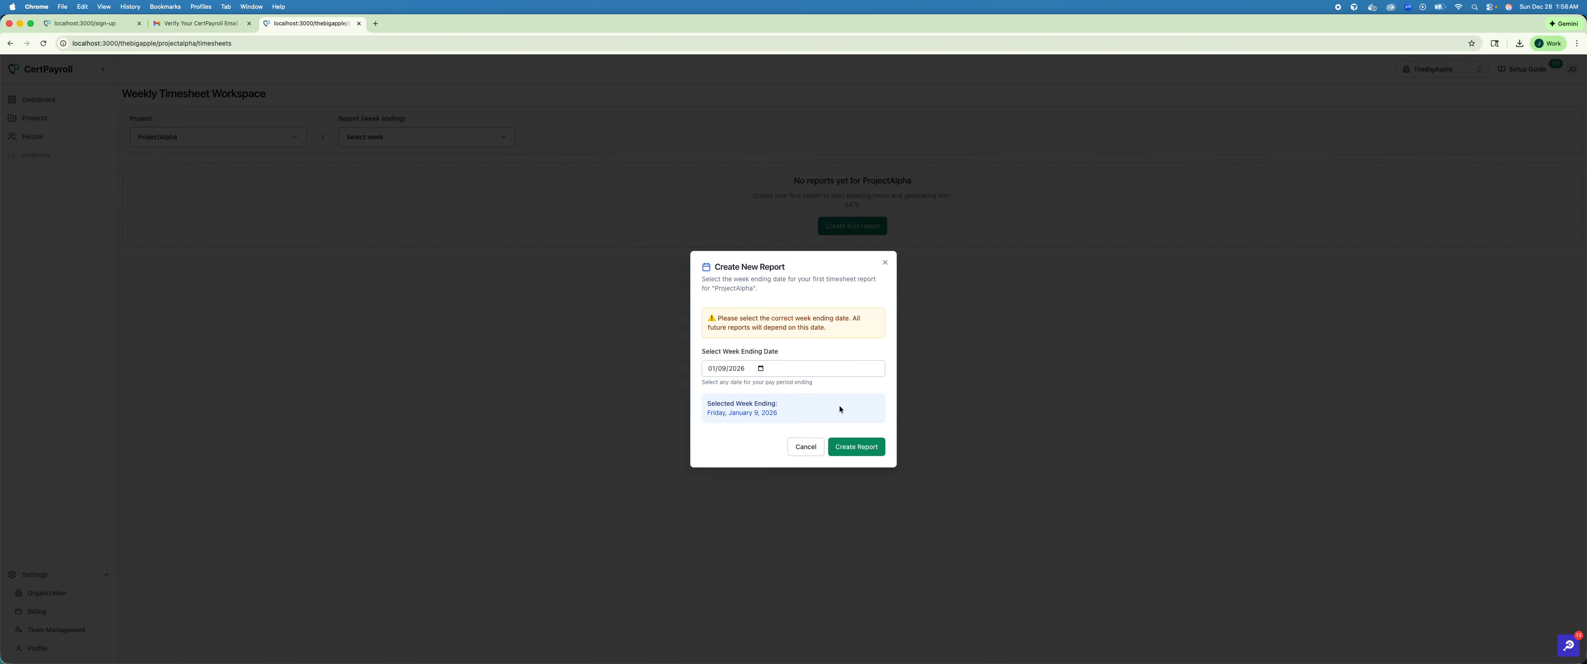
click(860, 444)
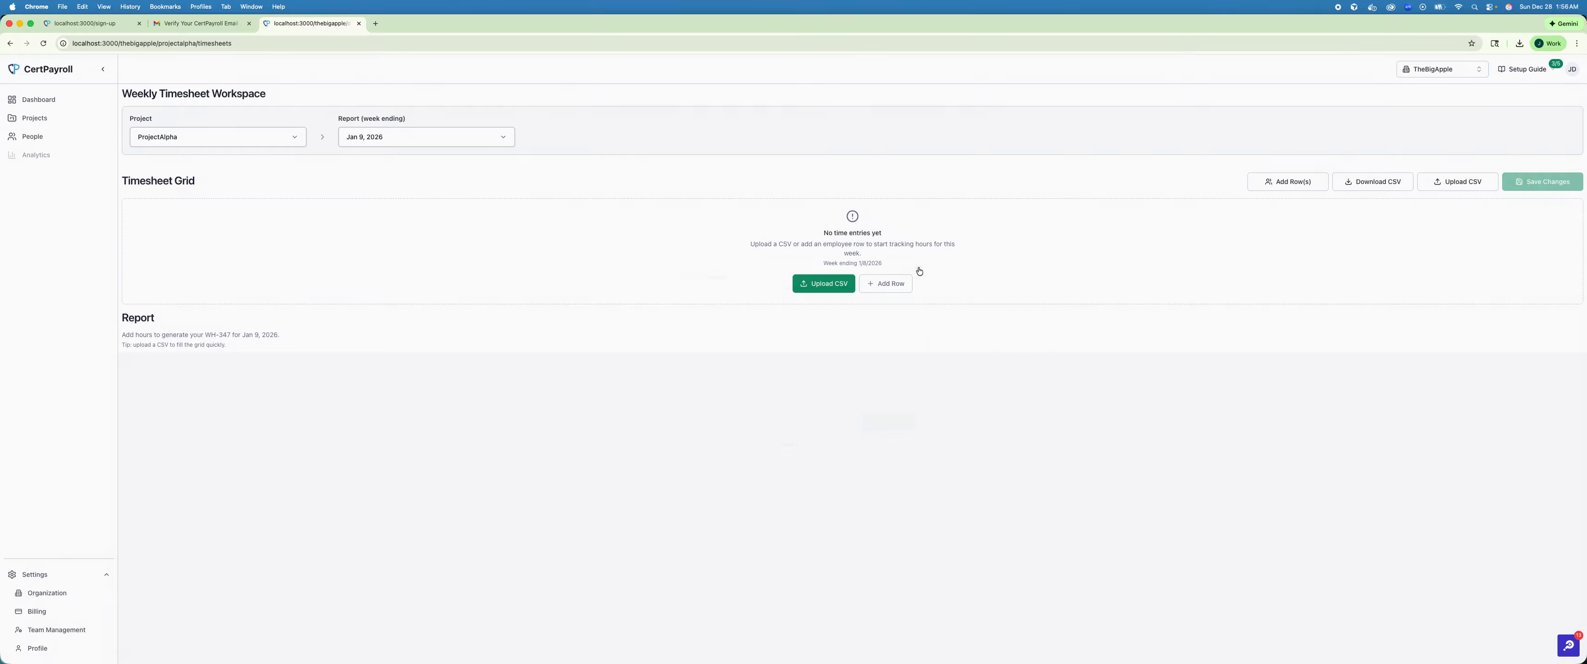
- Download the sample timesheet CSV and open it in Excel to review its layout, then close it
click(819, 292)
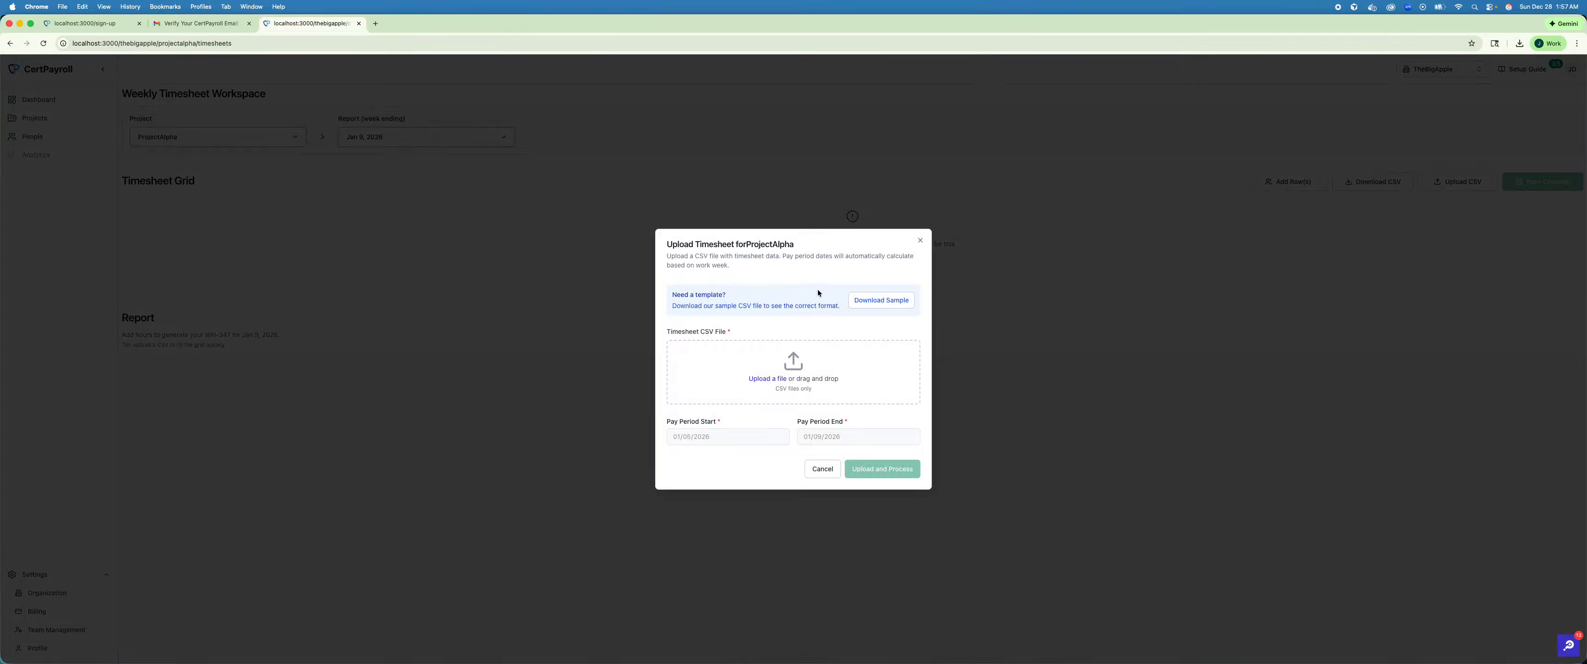
click(866, 300)
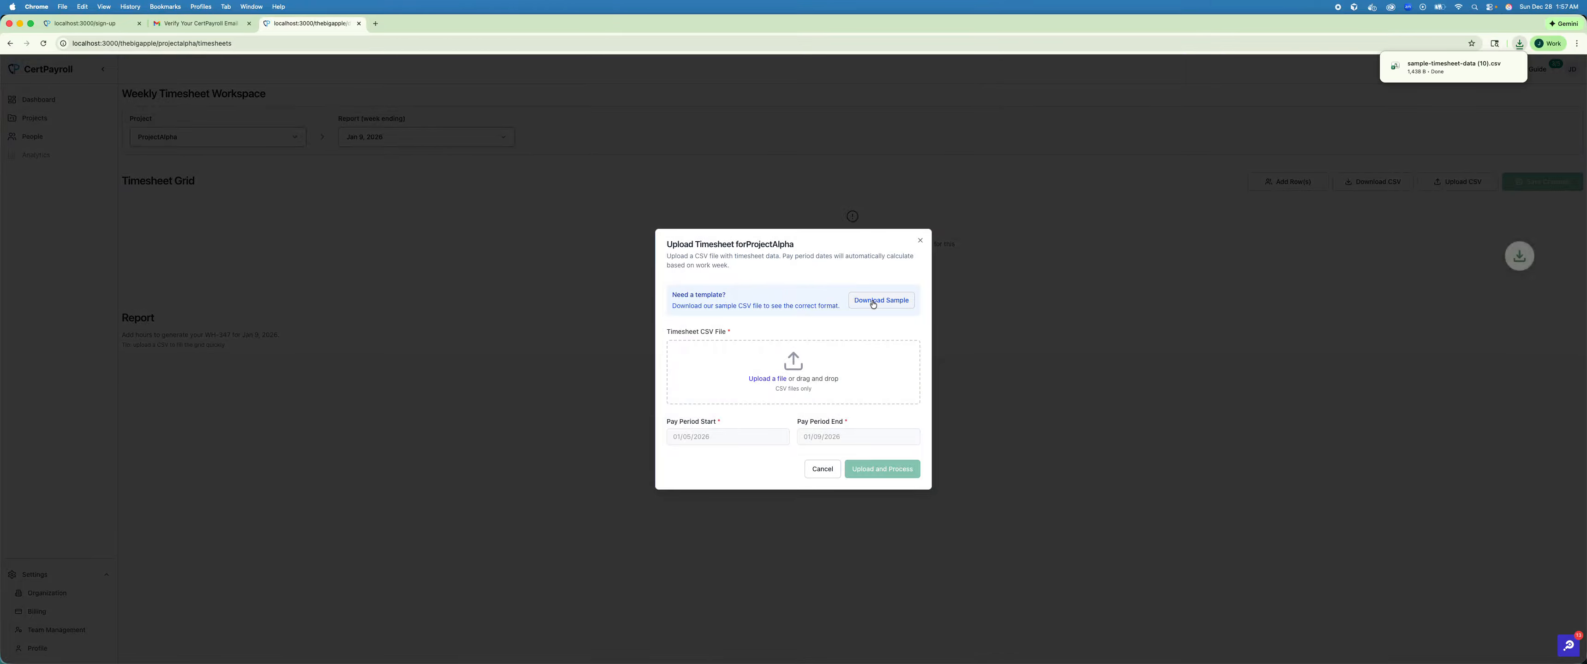
click(1416, 72)
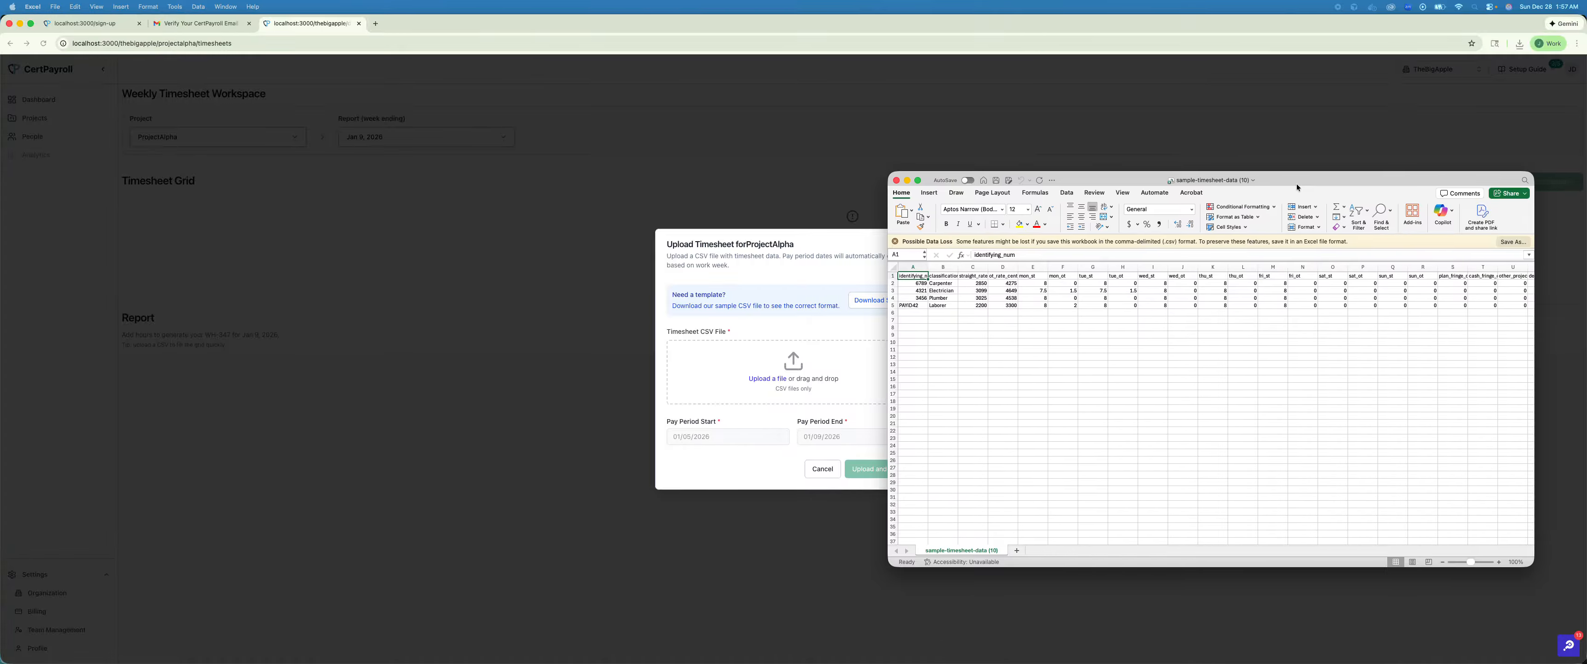
click(897, 180)
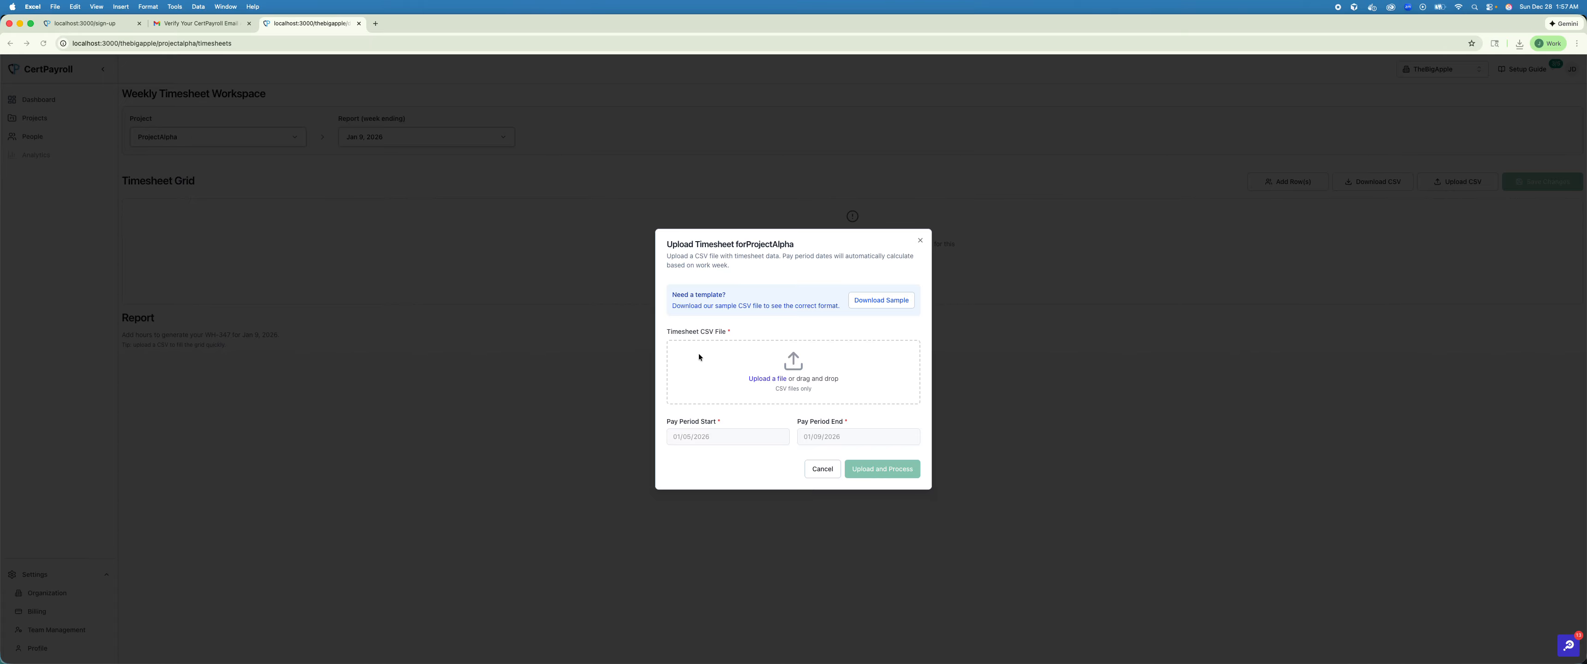
- Upload and process sample-timesheet-data (10).csv as the timesheet for ProjectAlpha
click(753, 379)
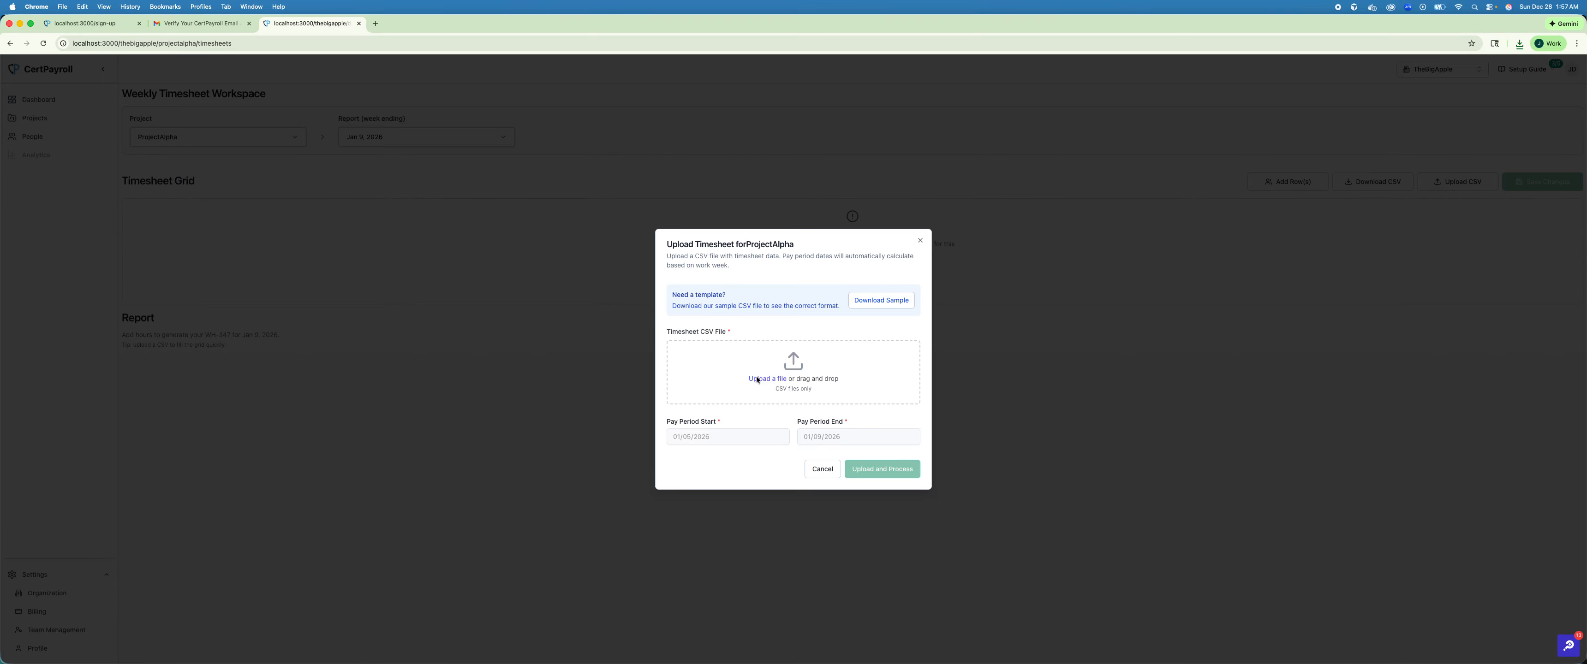
click(765, 378)
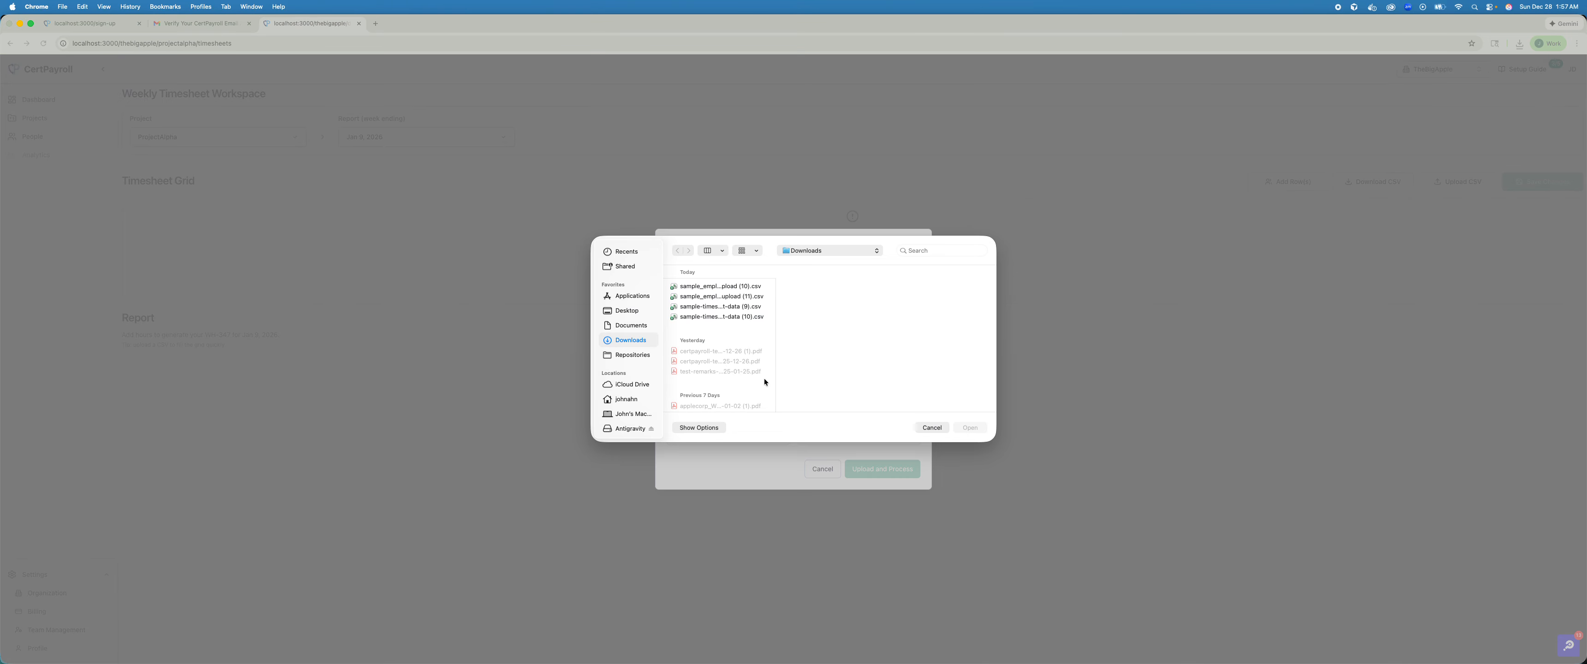
click(719, 316)
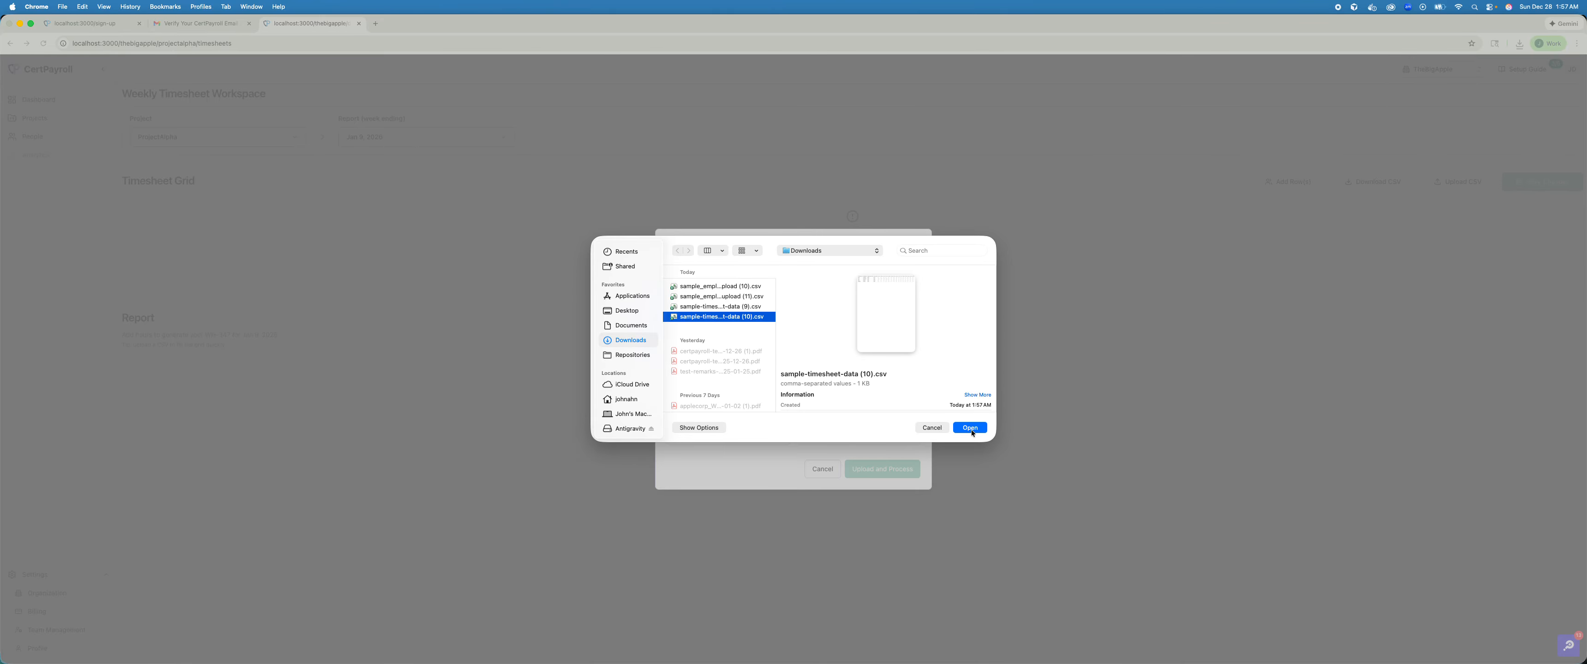
click(971, 430)
click(883, 550)
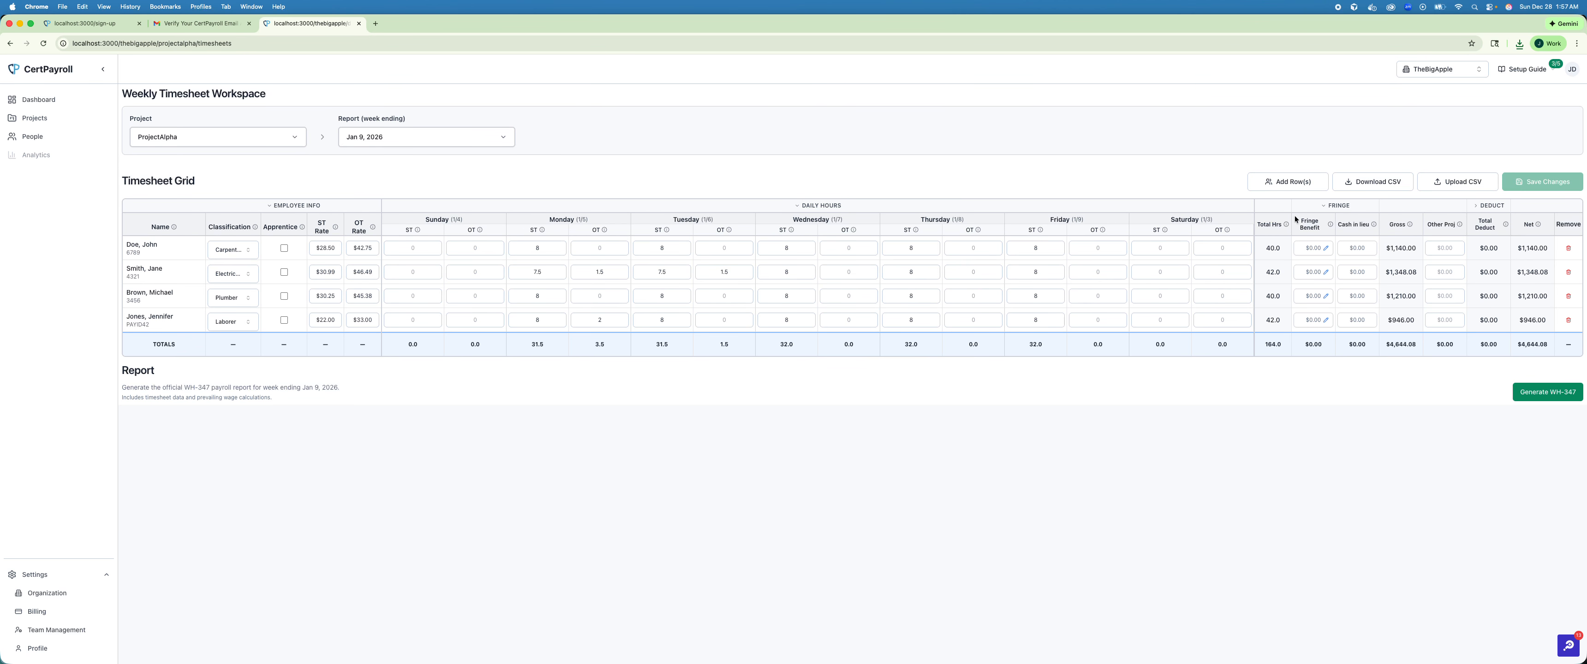
- Set the carpenter's Wednesday straight-time hours to 4 in the timesheet grid and save the changes
click(786, 248)
text(4)
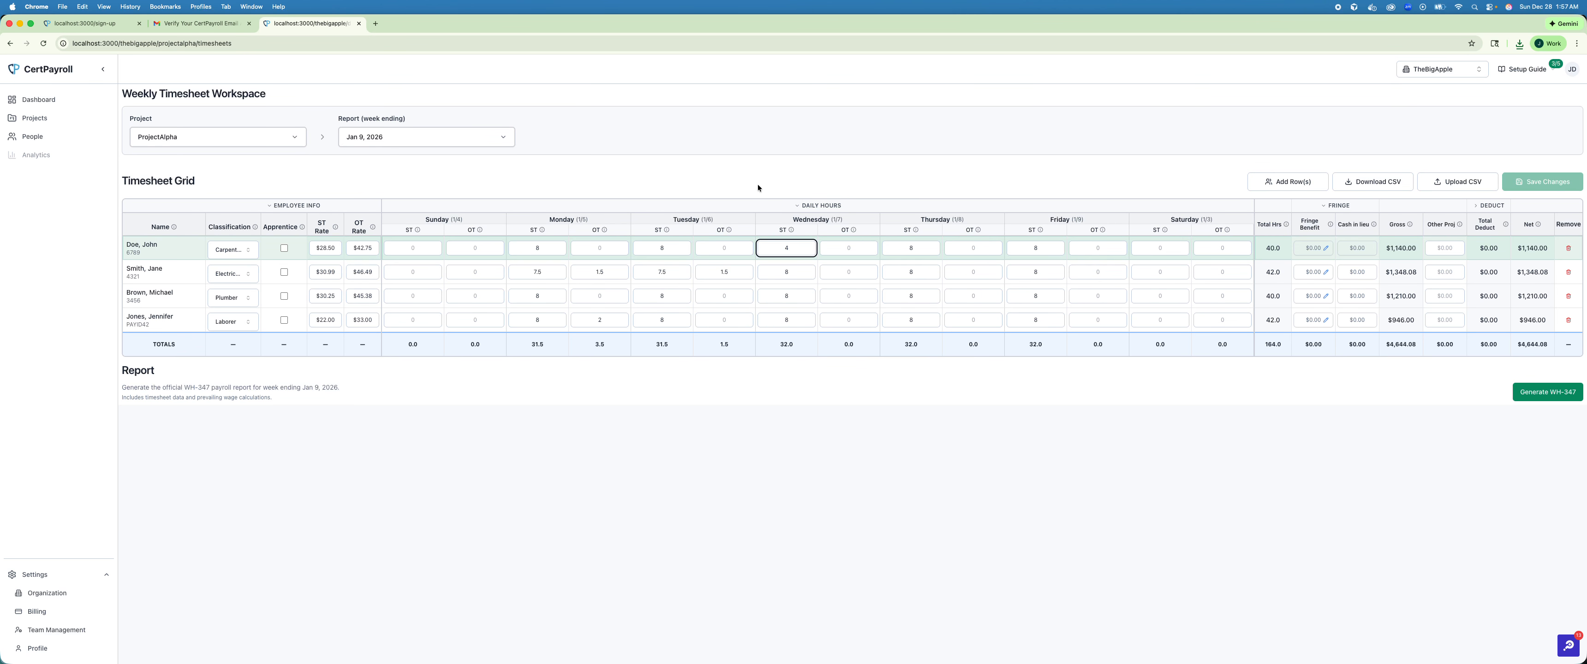
mouse_move(791, 231)
click(1221, 159)
click(1549, 181)
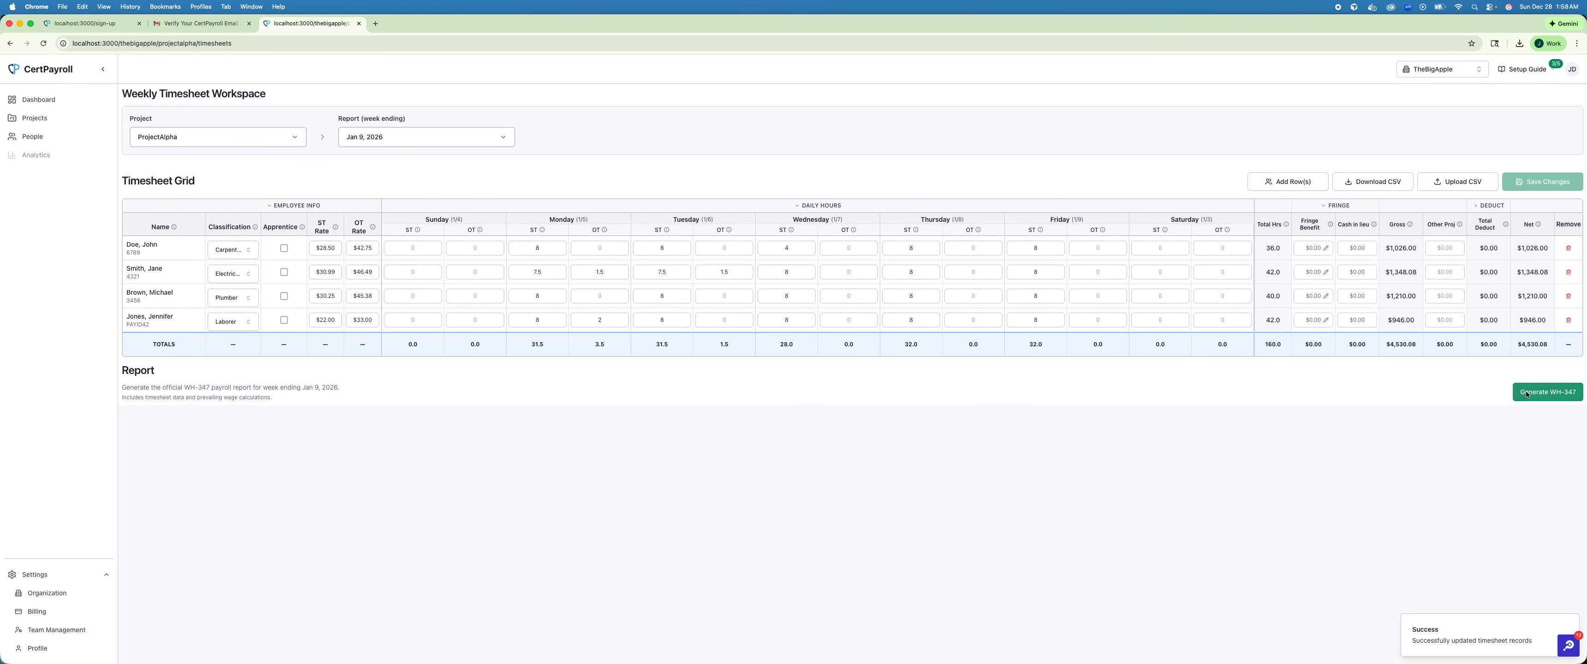
- Generate the WH-347 report with an auto-assigned payroll number and view the resulting PDF
click(1560, 398)
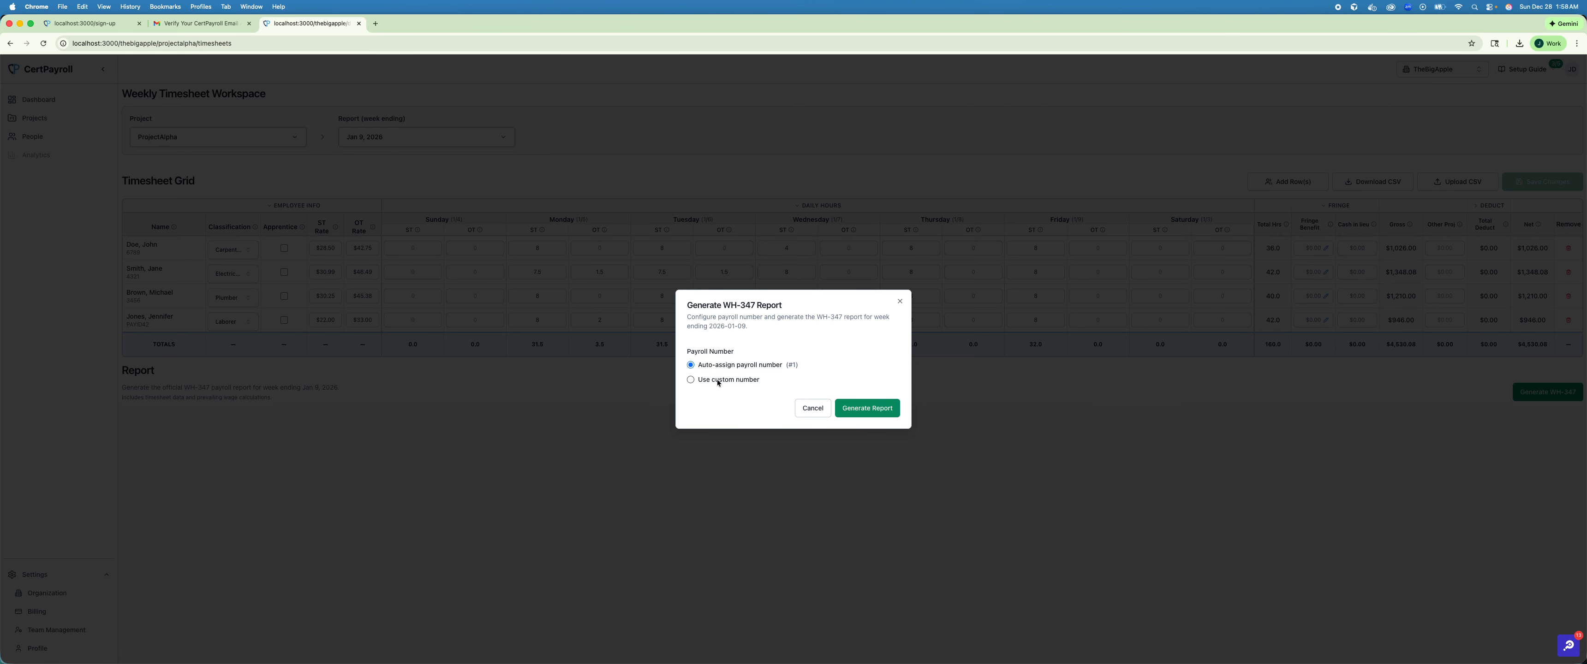
click(878, 414)
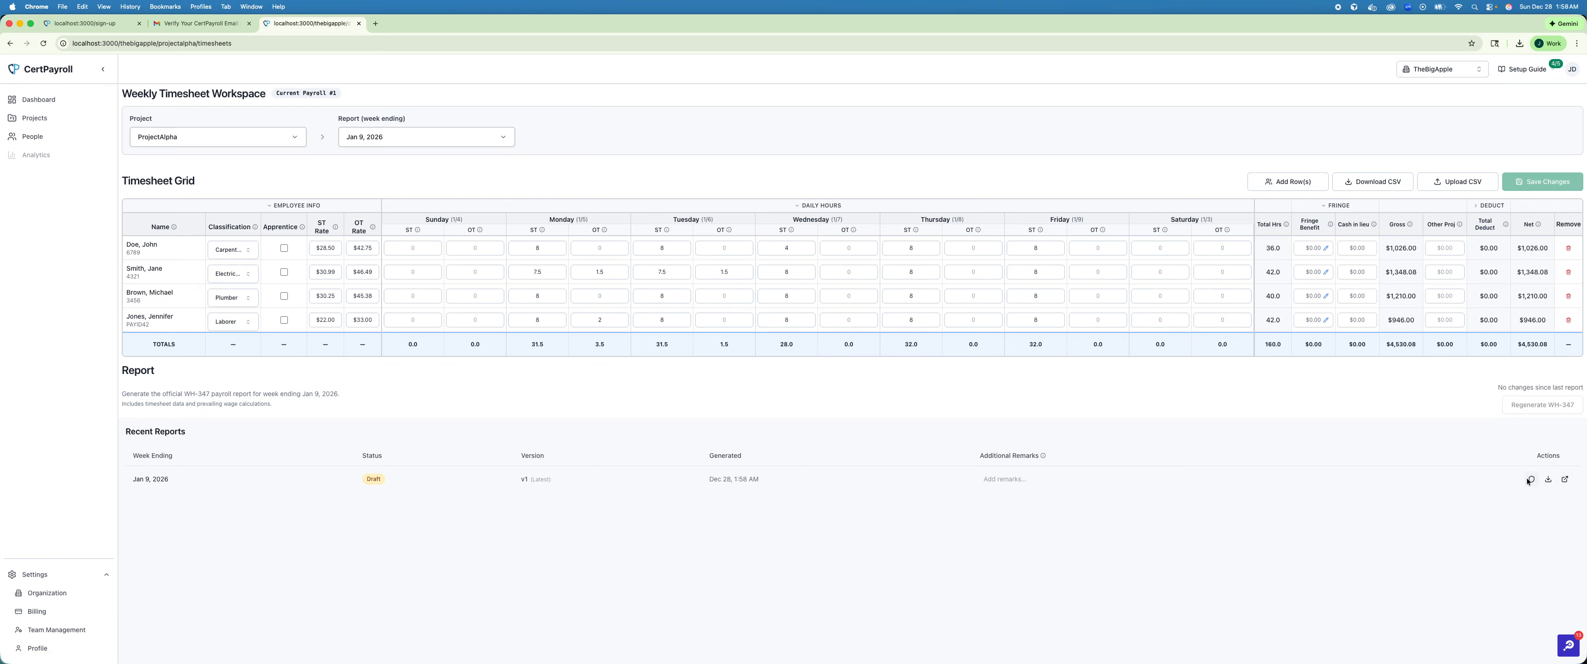
click(1565, 479)
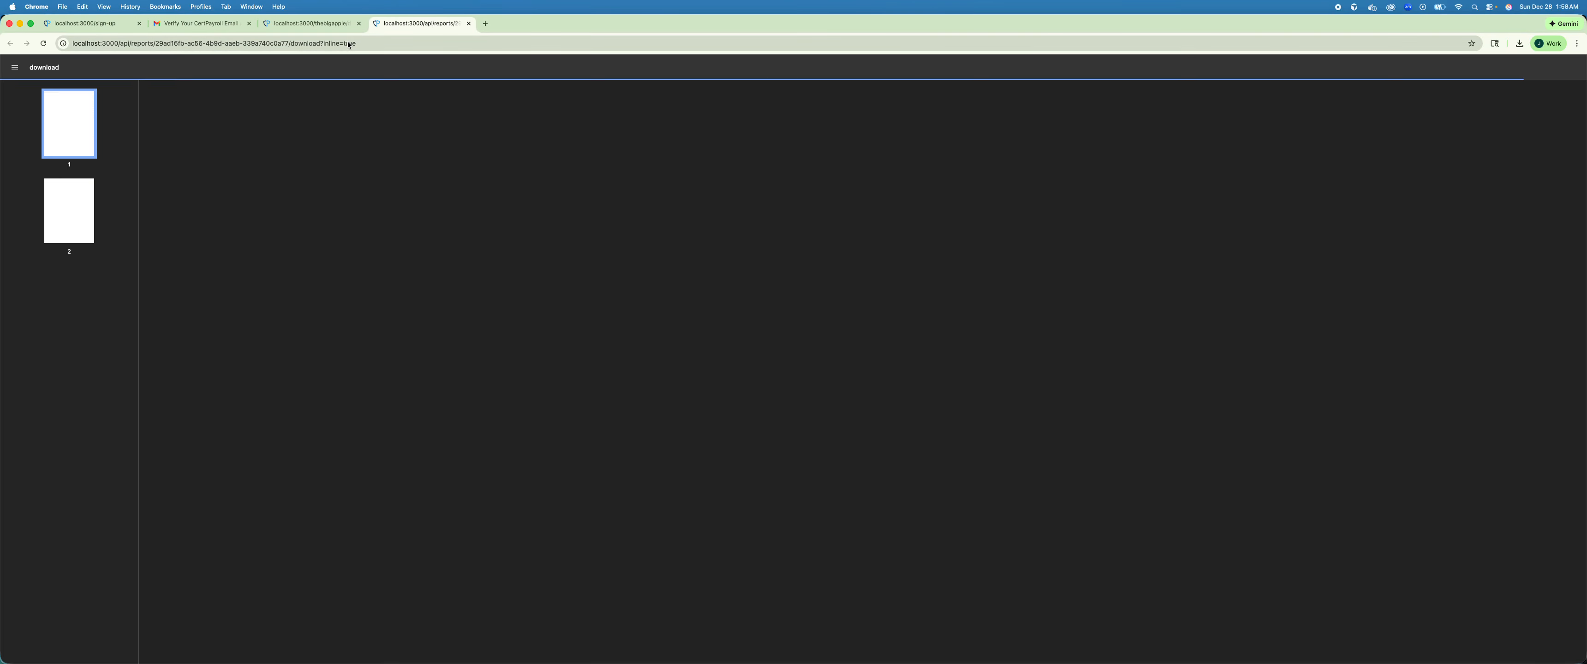
scroll(527, 250, down, 2)
- Return to the timesheet workspace and expand the deduction columns in the grid
click(311, 23)
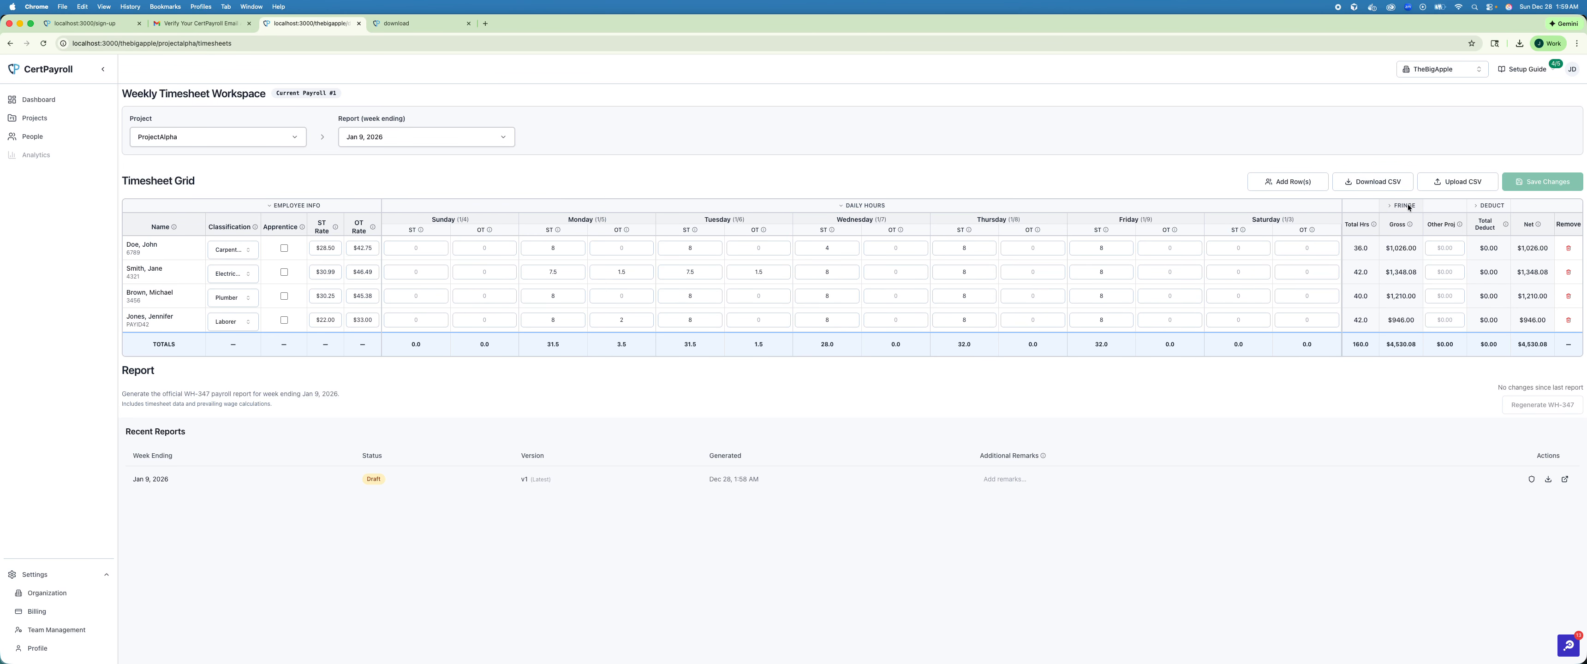
click(1492, 205)
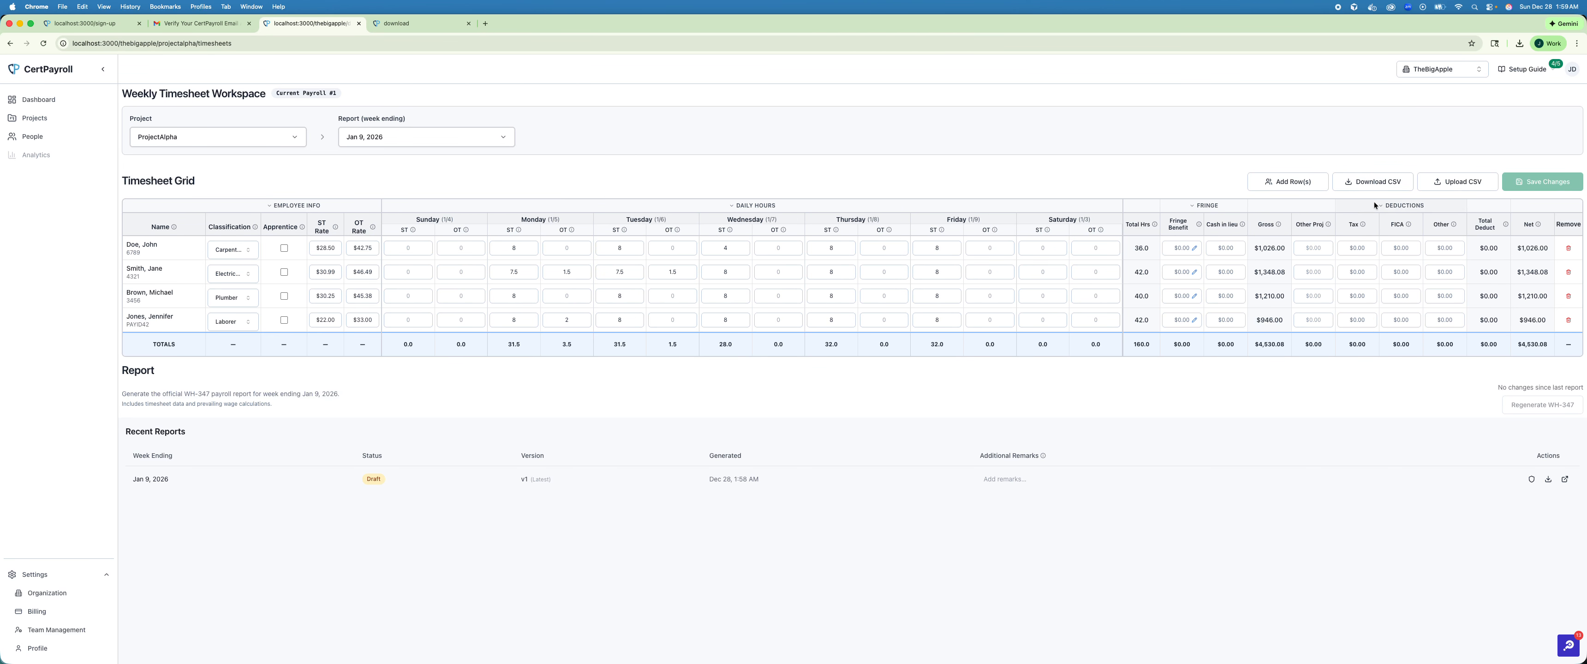
- Collapse the Fringe and Deductions column groups in the timesheet grid and expand both again
click(1203, 206)
click(1411, 205)
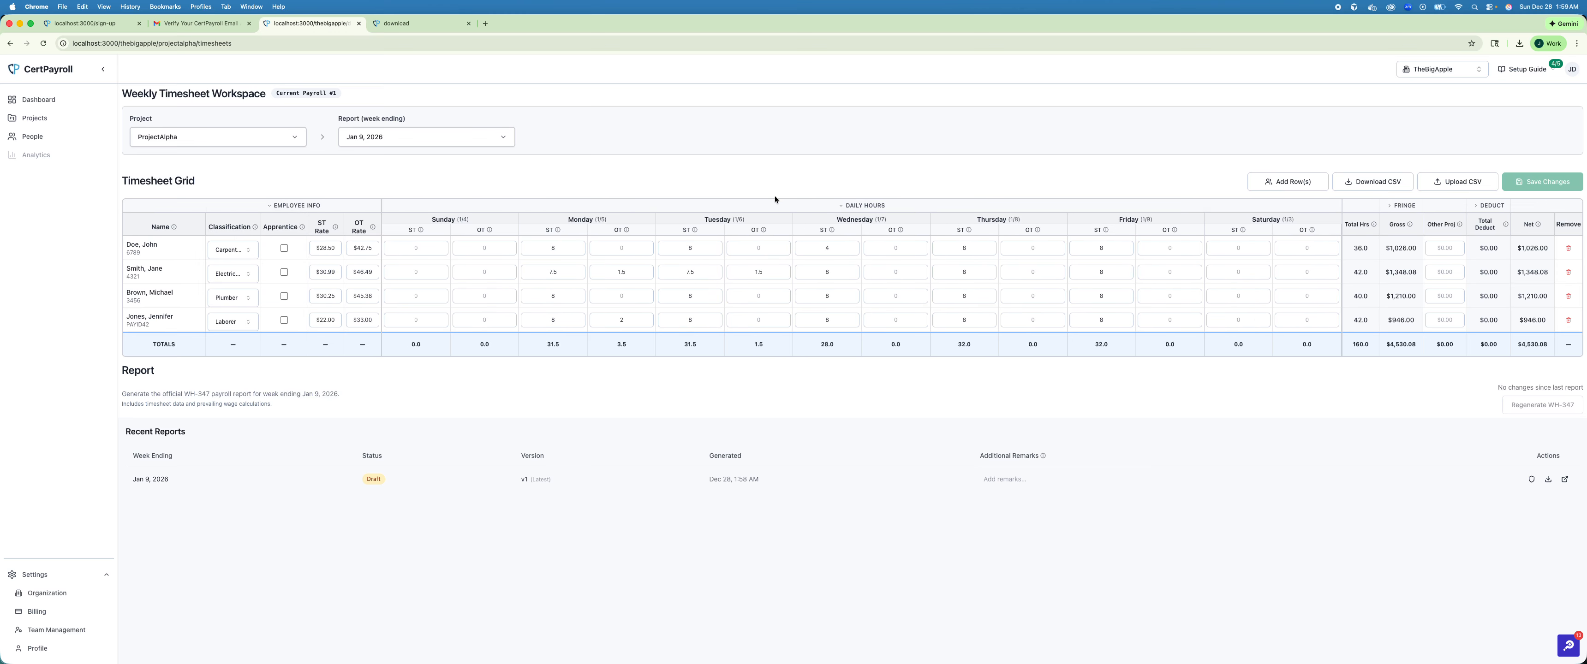
click(1407, 205)
click(1490, 206)
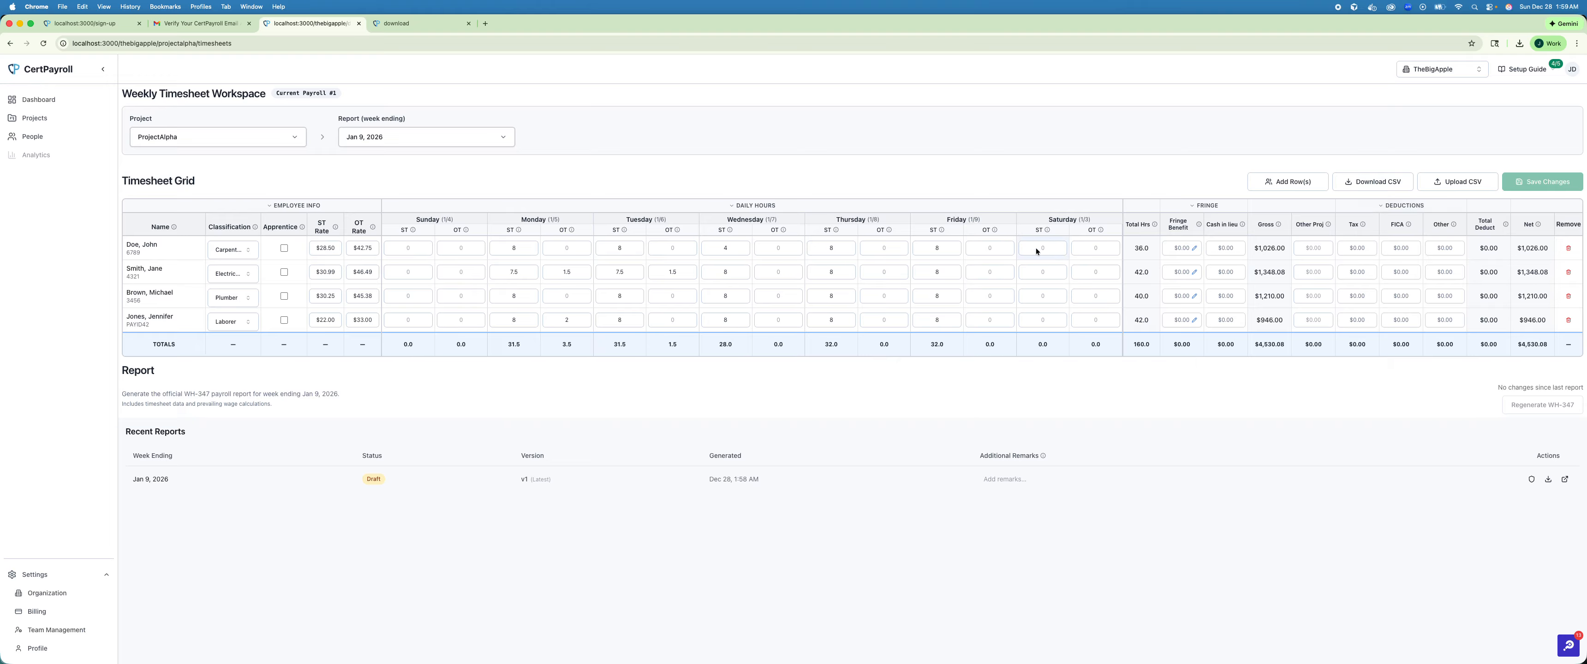
- Check the onboarding progress and remaining step in the Setup Guide, leaving the carpenter's Saturday hours blank
click(1050, 250)
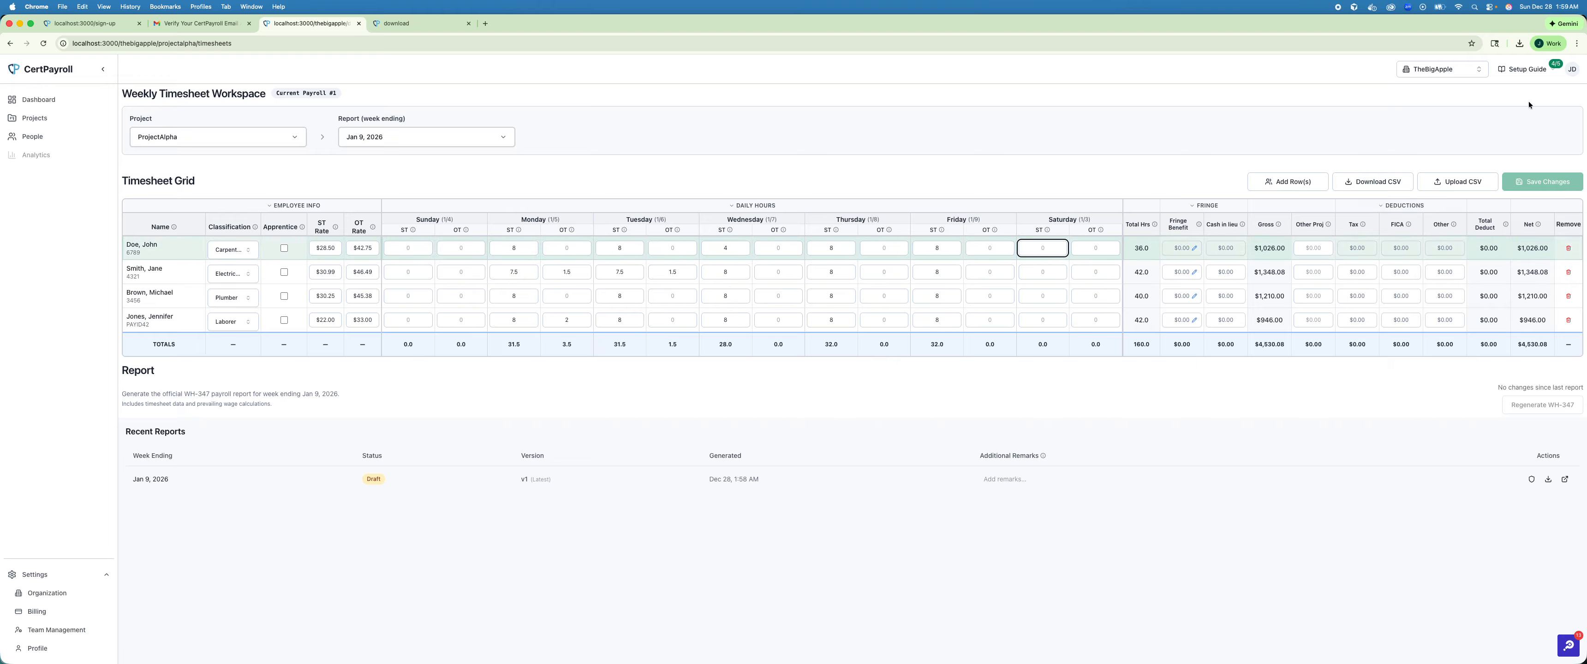
click(1529, 67)
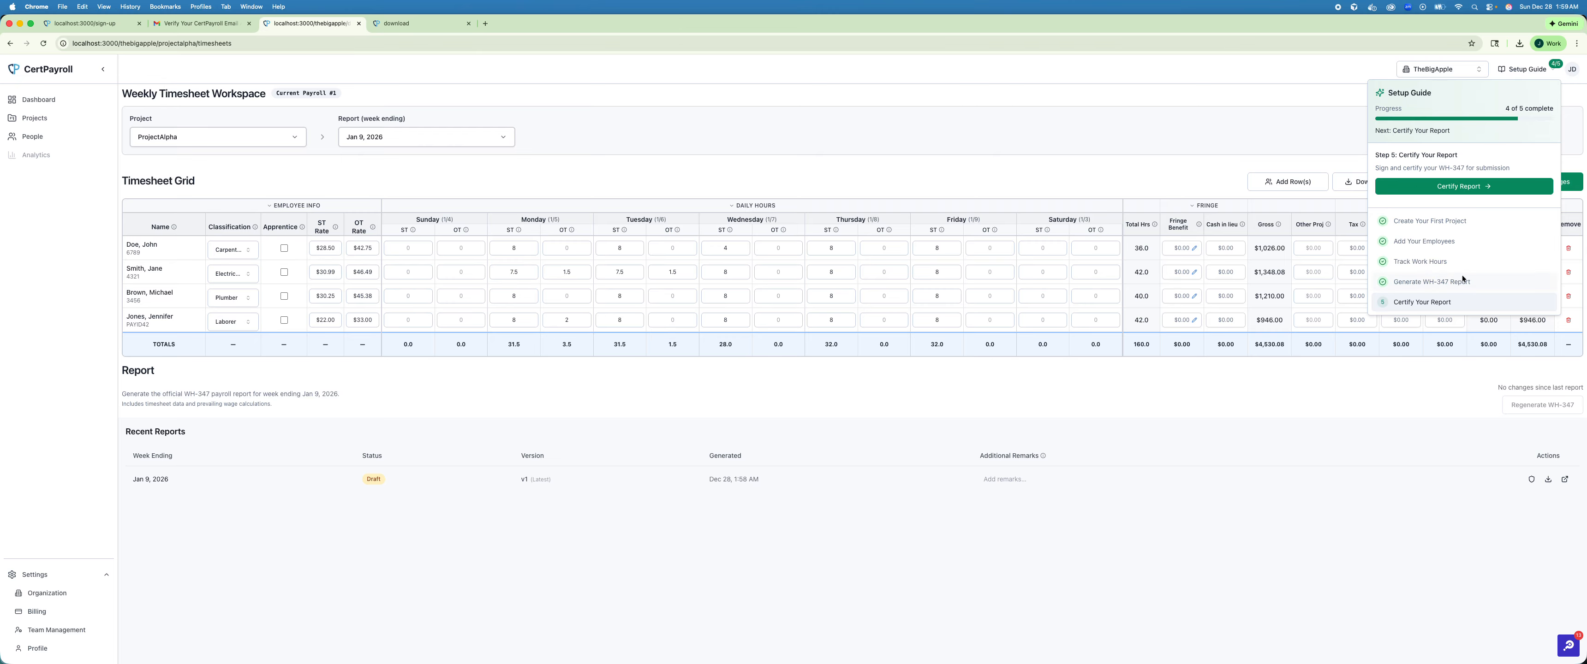
click(962, 534)
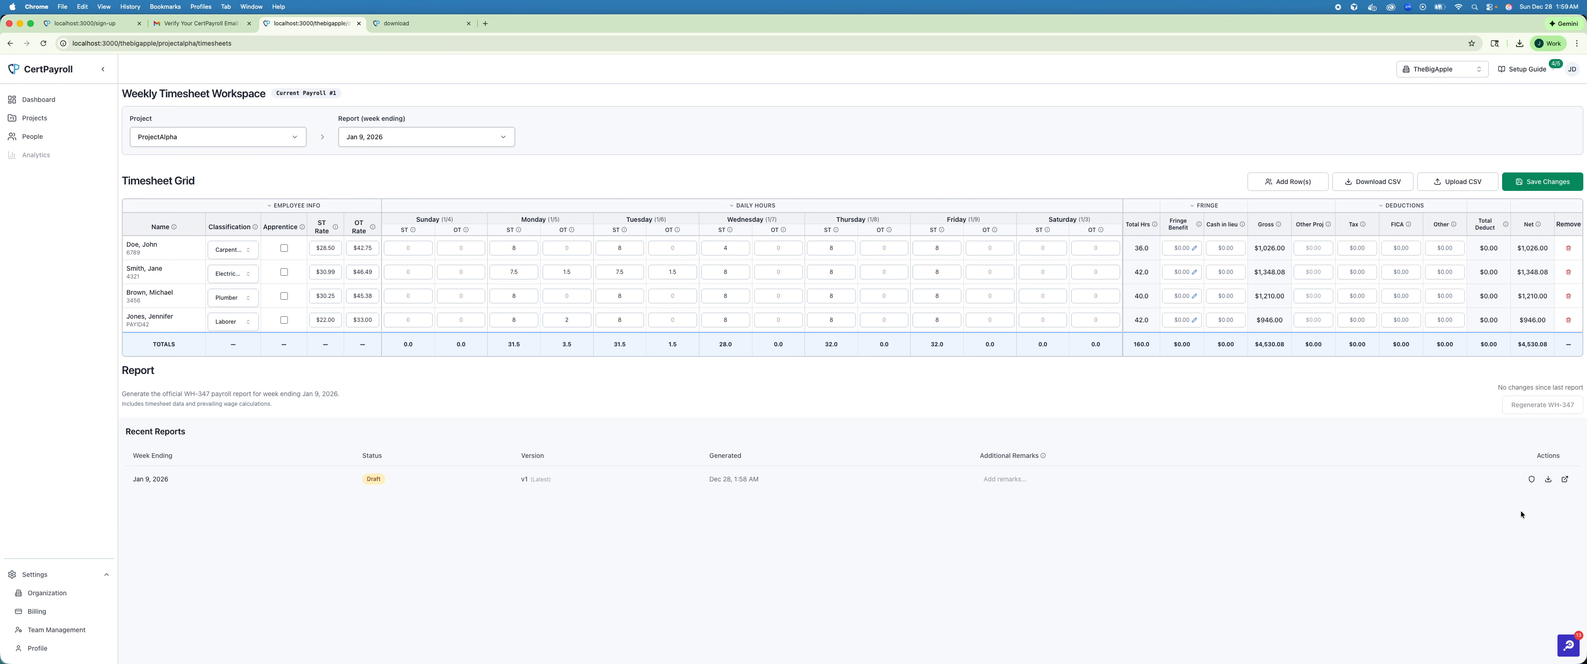
- Open the v1 WH-347 report PDF for the week ending Jan 9, 2026, review both pages and close it
click(1566, 479)
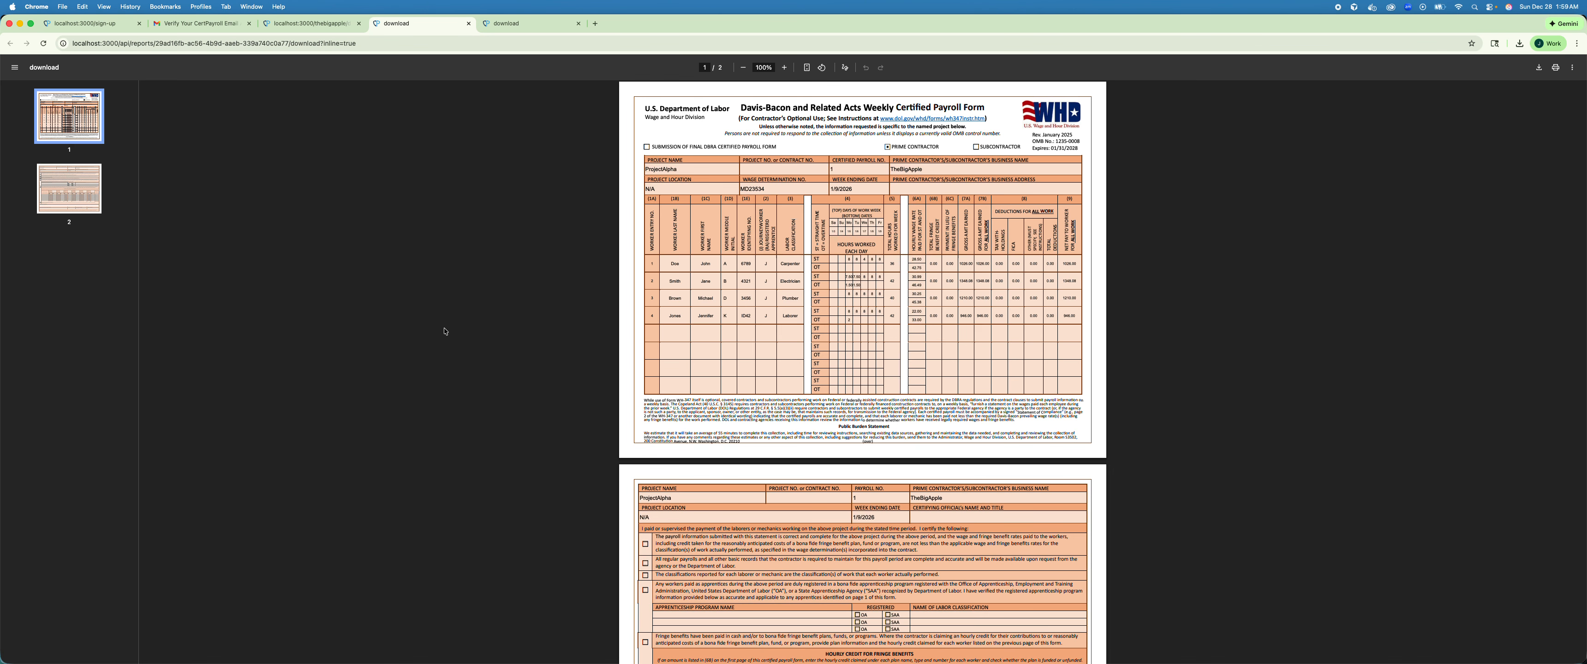
scroll(449, 332, down, 3)
scroll(449, 332, down, 2)
scroll(488, 341, up, 3)
scroll(488, 341, down, 3)
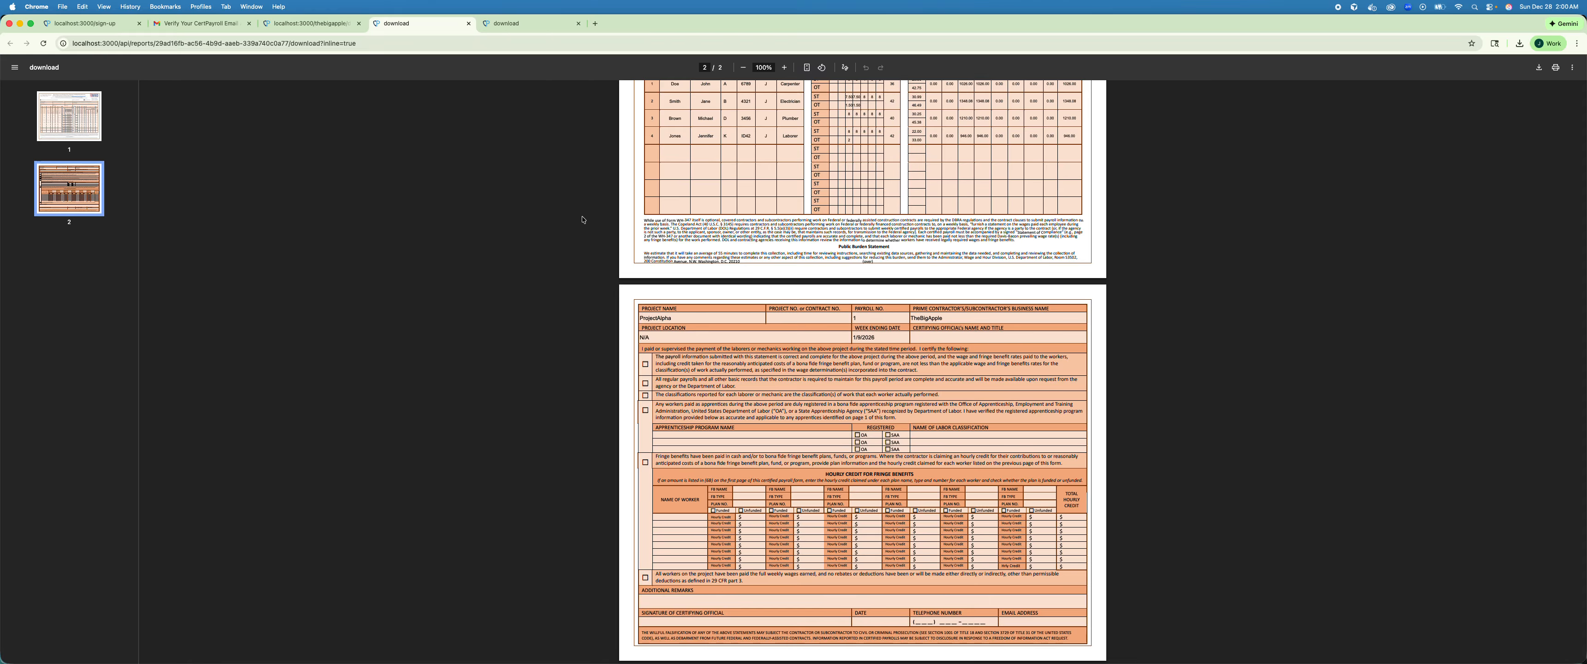
click(468, 24)
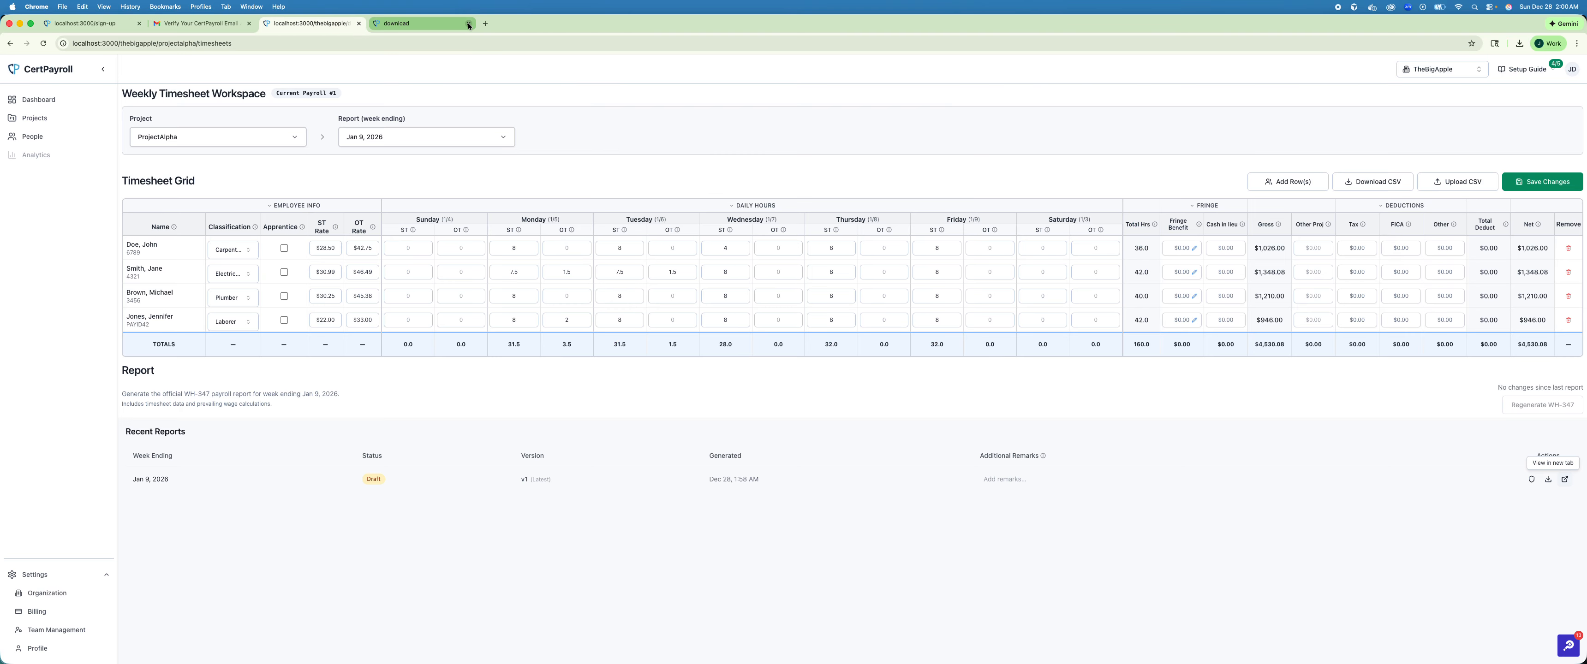
- Mark the carpenter as an apprentice with program name "Approved Apprentice Program" and registration type OA (Officially Approved), and save the details
click(284, 247)
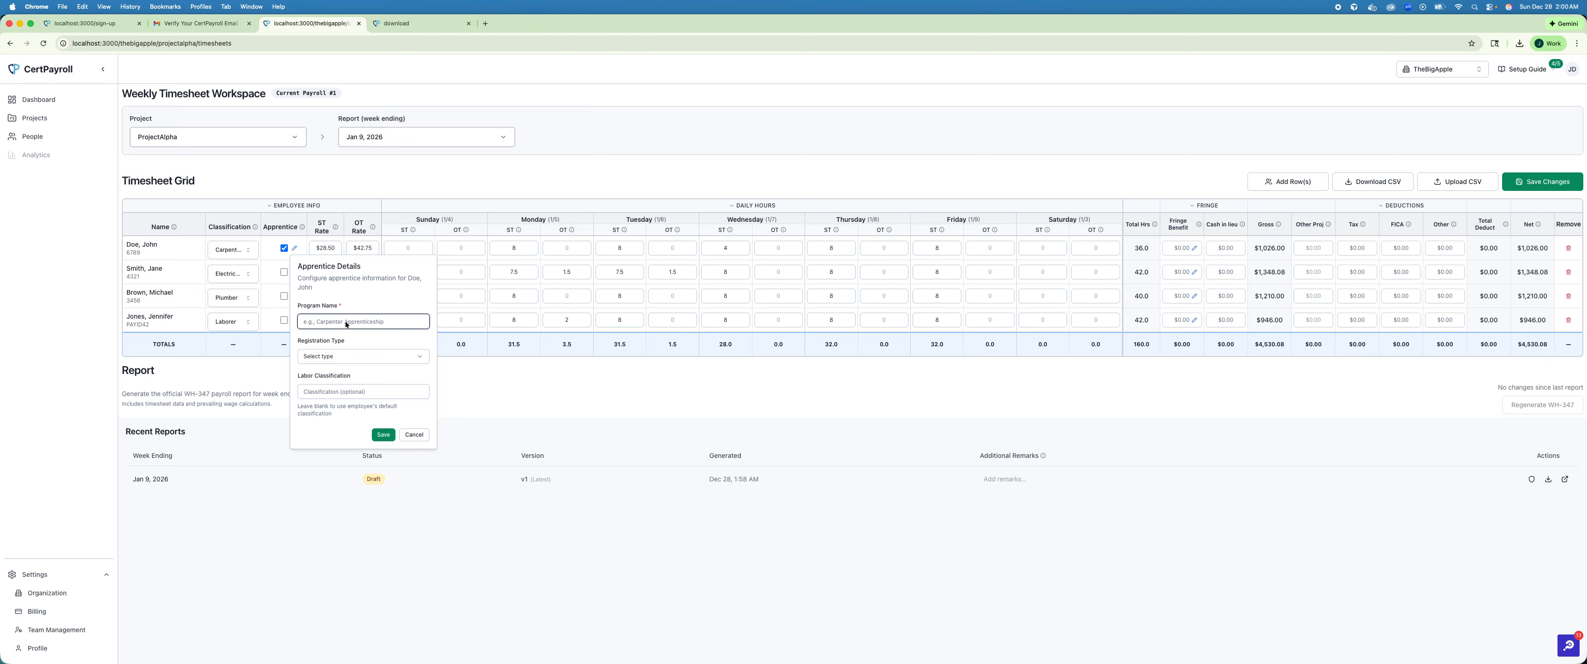
text(Approved Apprentice Program)
click(337, 357)
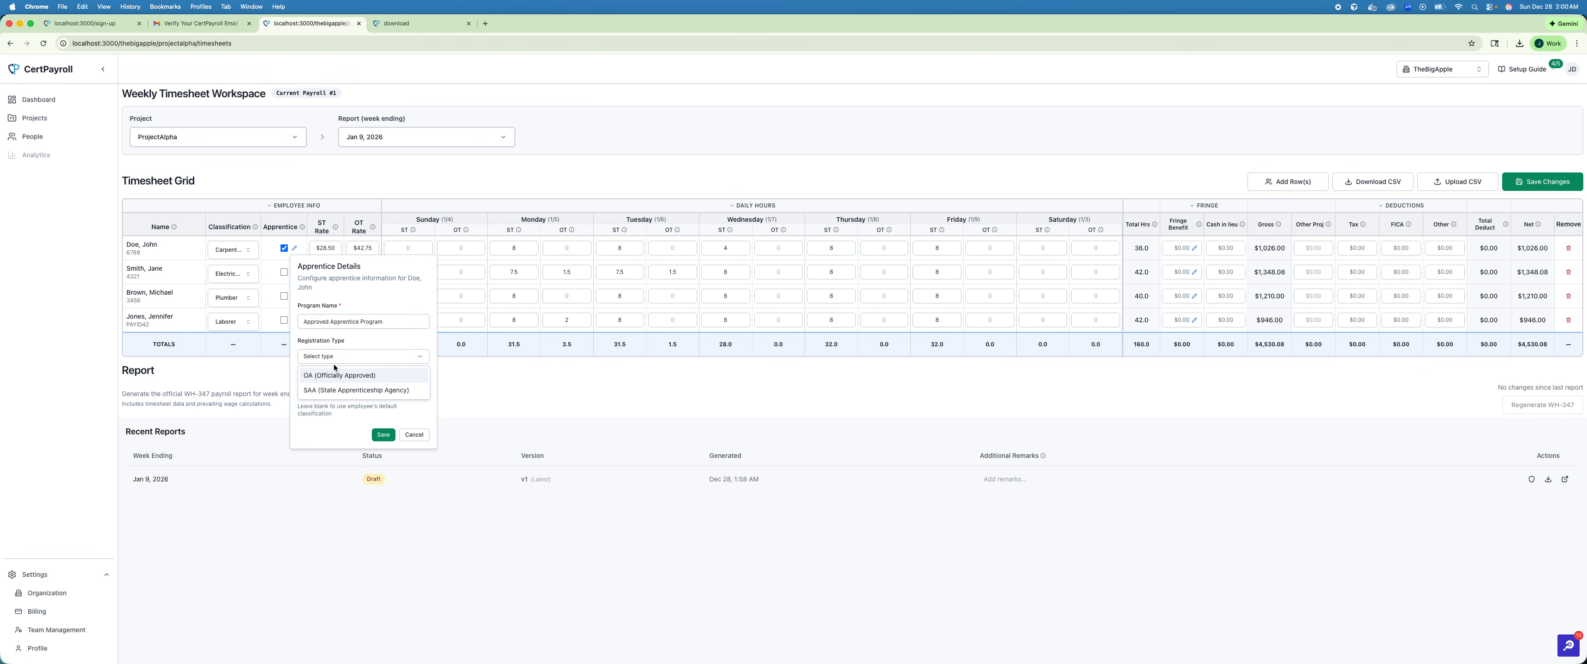
click(332, 380)
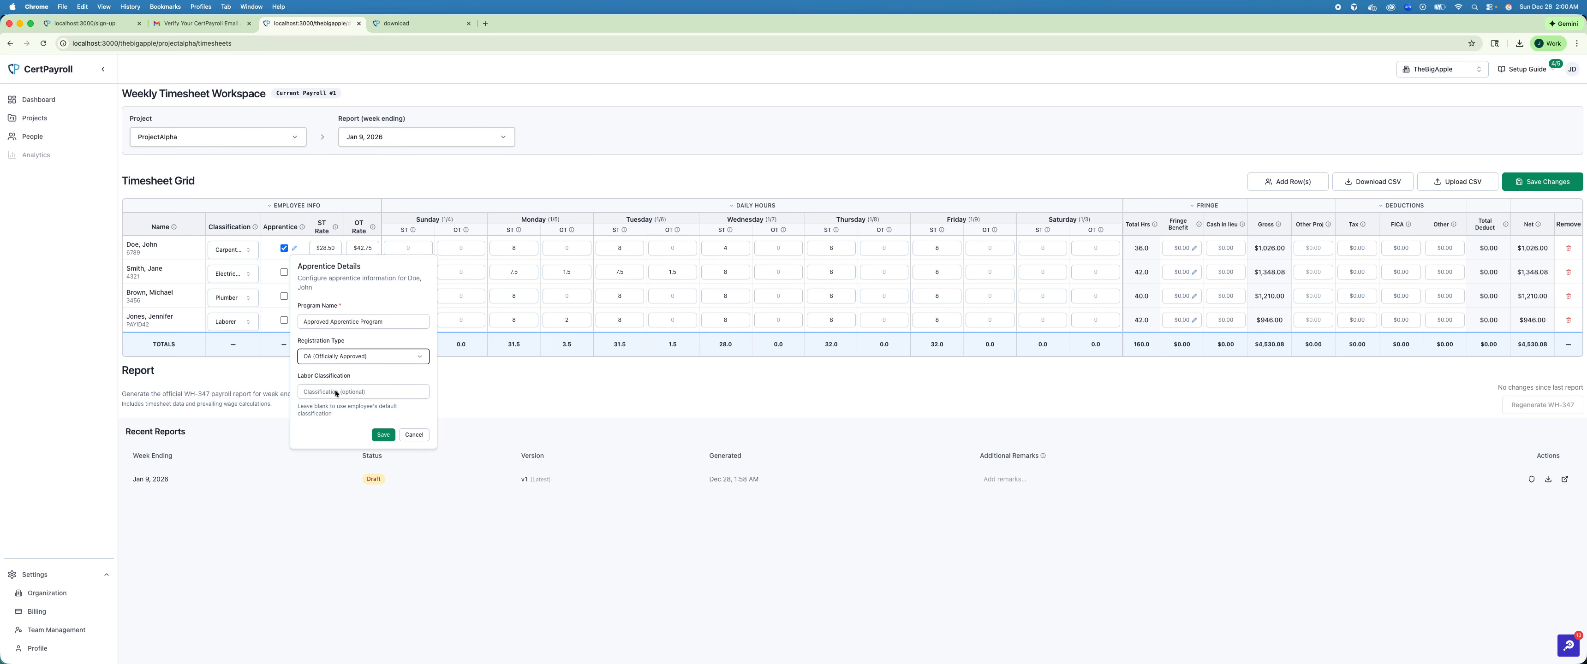
click(385, 435)
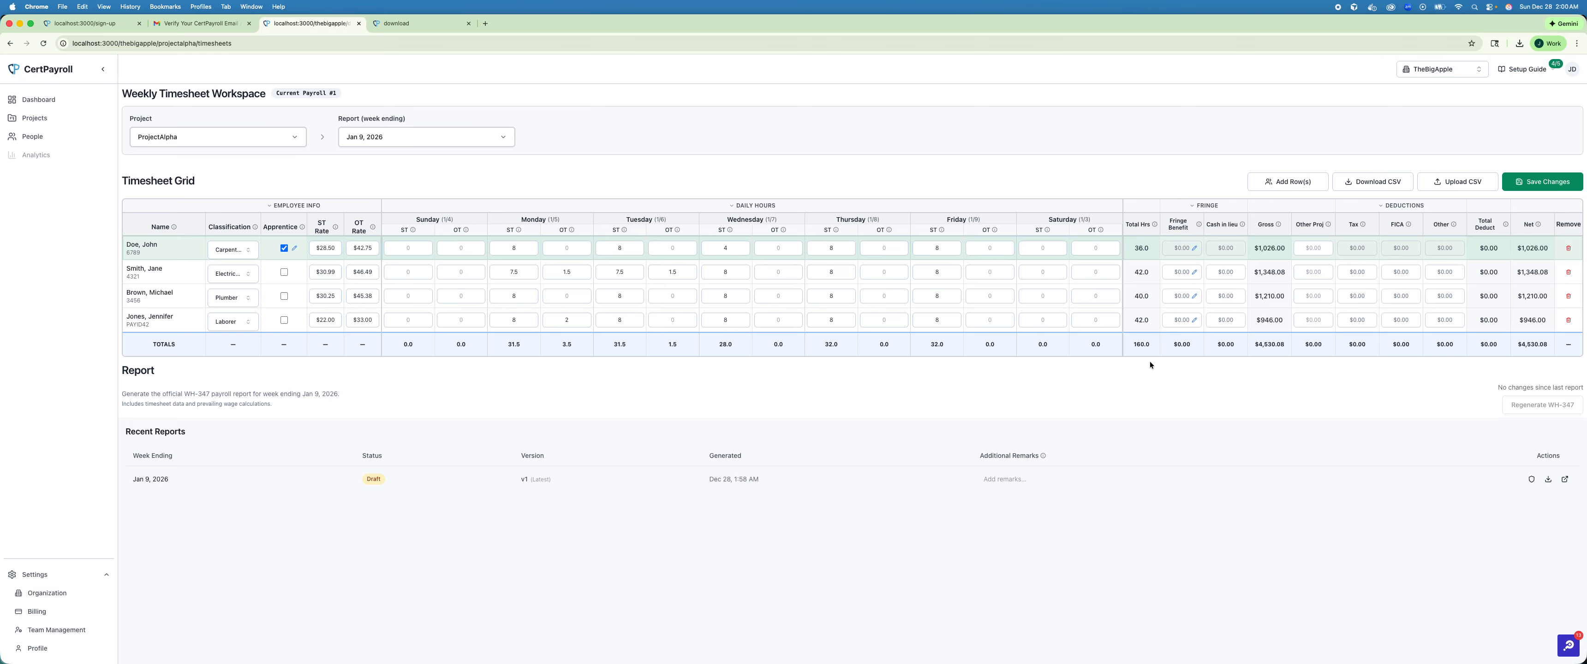
- Set the electrician's total fringe benefits to 200 $/hour and add an itemized benefit row
click(1195, 274)
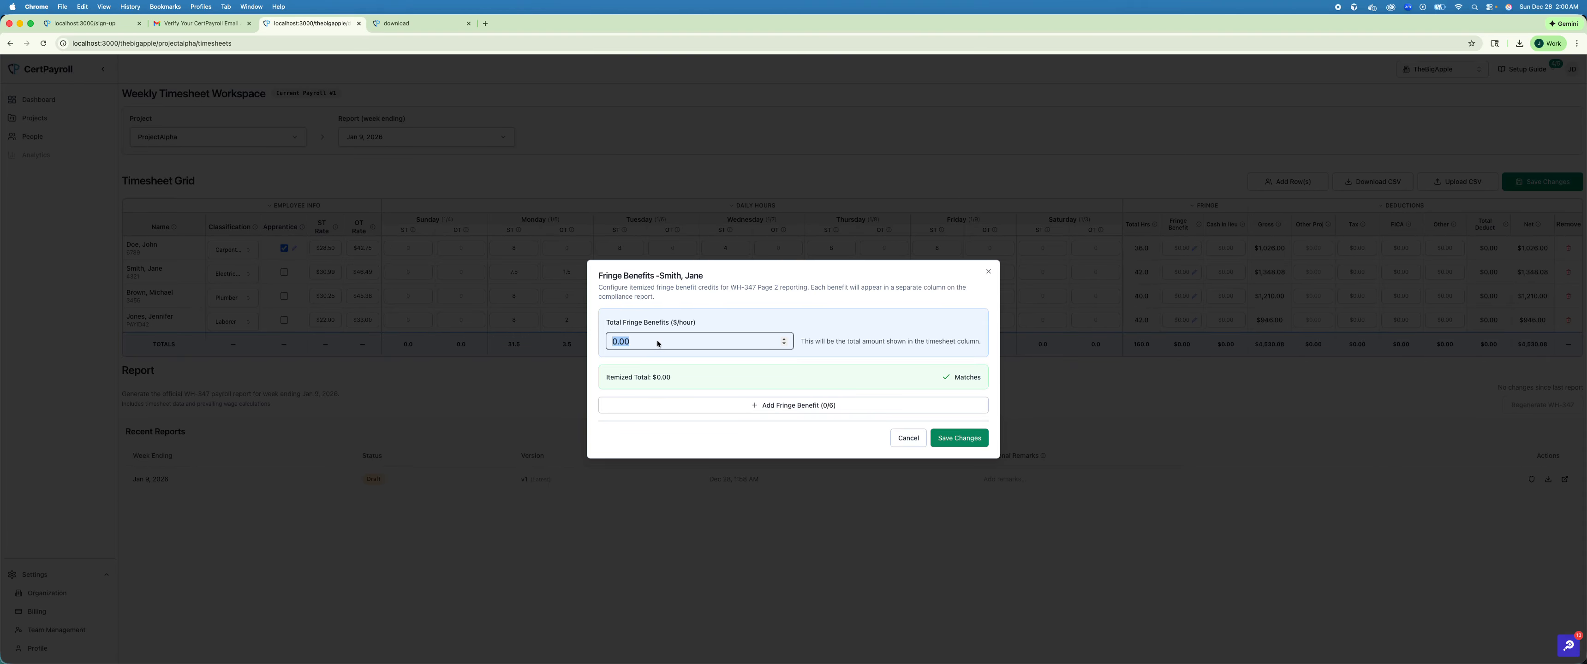
text(200)
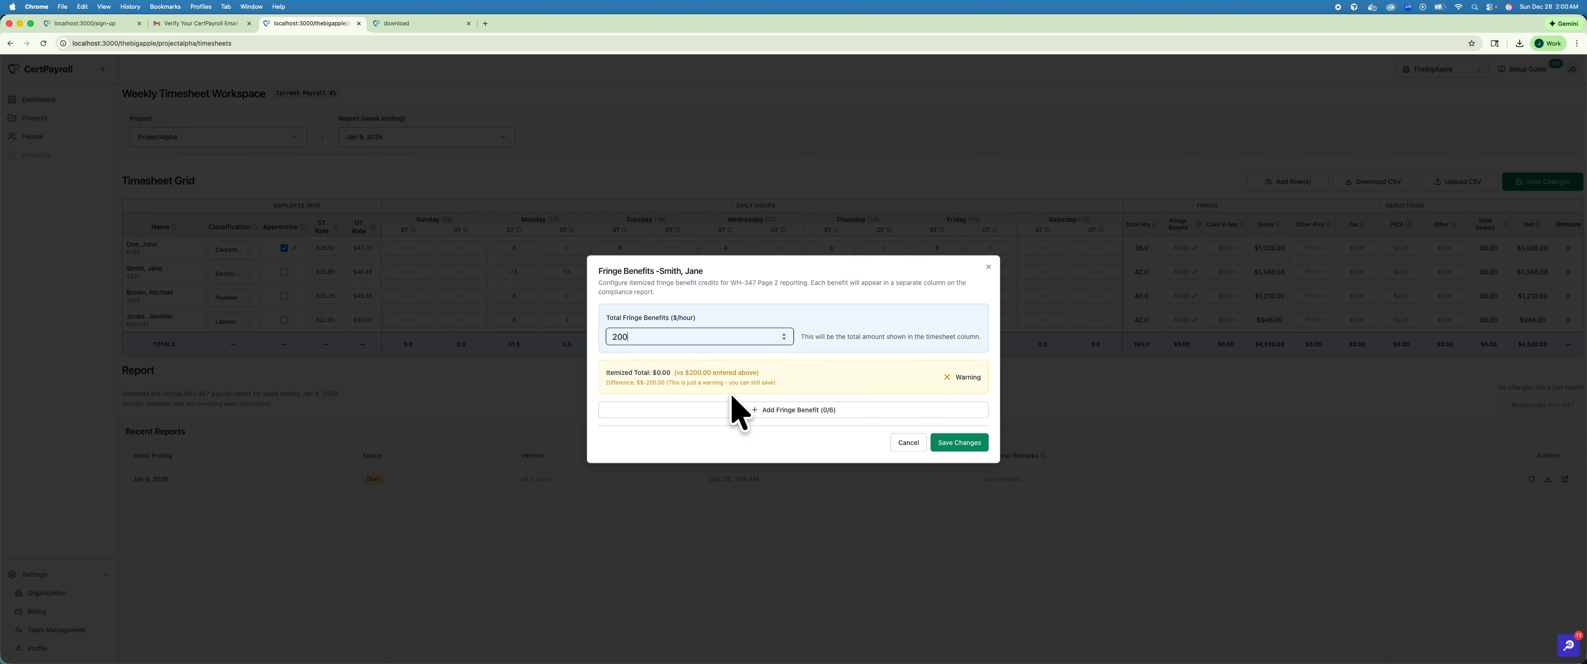
click(784, 410)
- Fill in the first fringe benefit as Blue Cross, type Health Insurance, plan number 432, at 150 $/hr
click(663, 388)
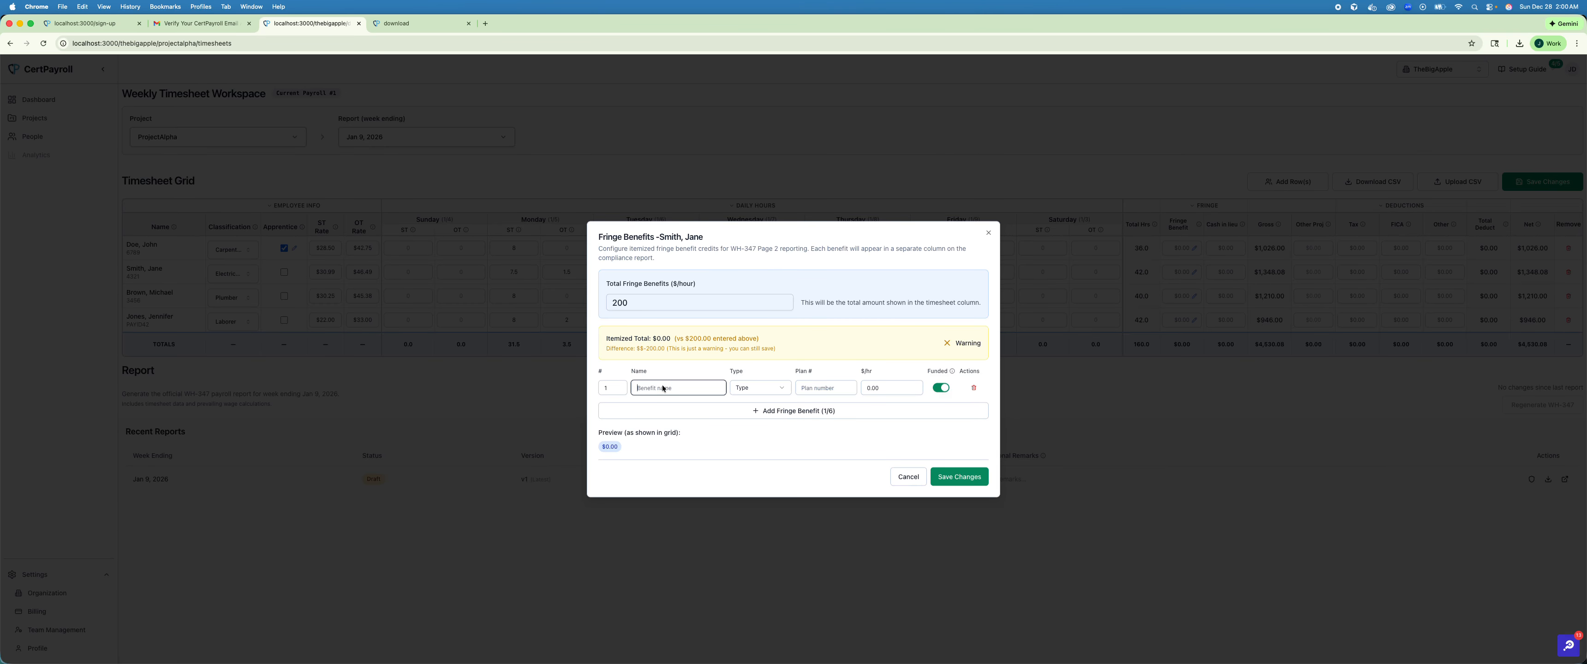
text(B)
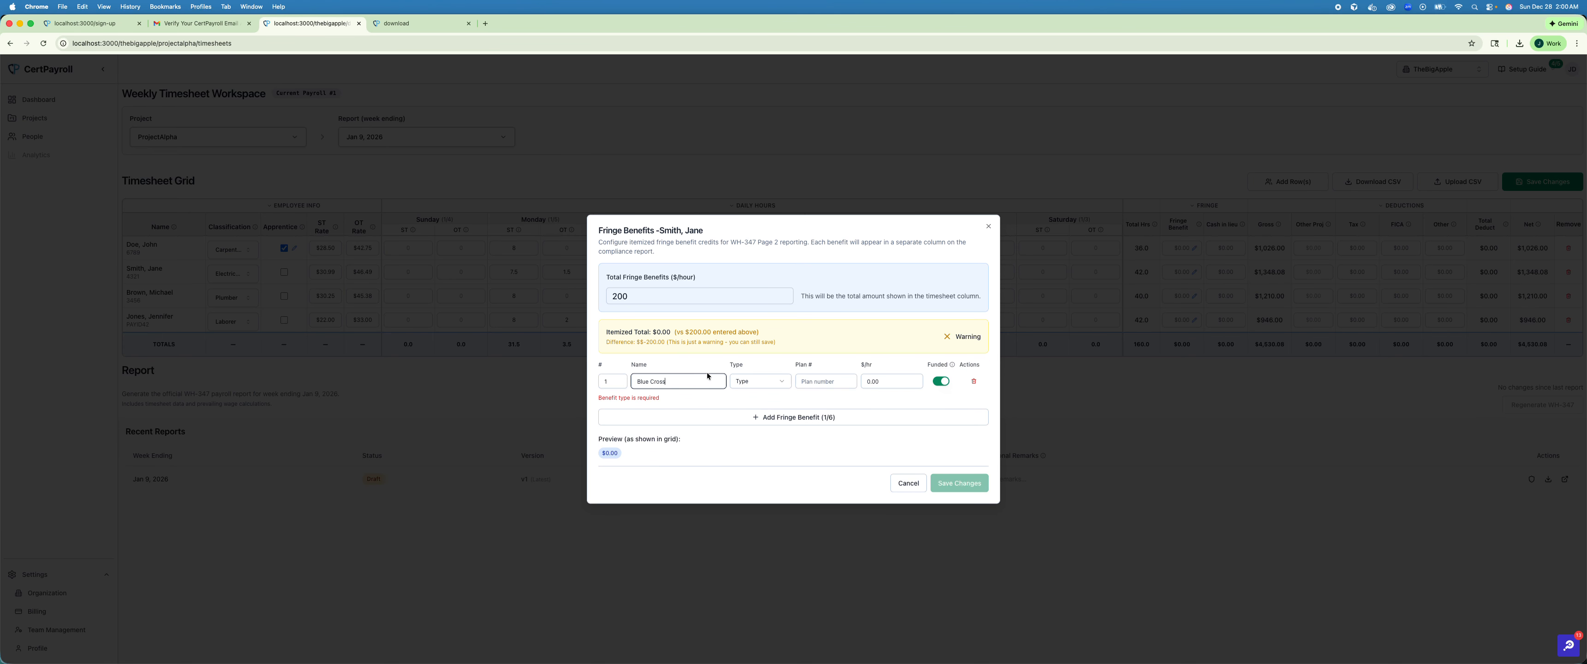
text(lue Cross)
click(759, 381)
click(761, 399)
click(797, 388)
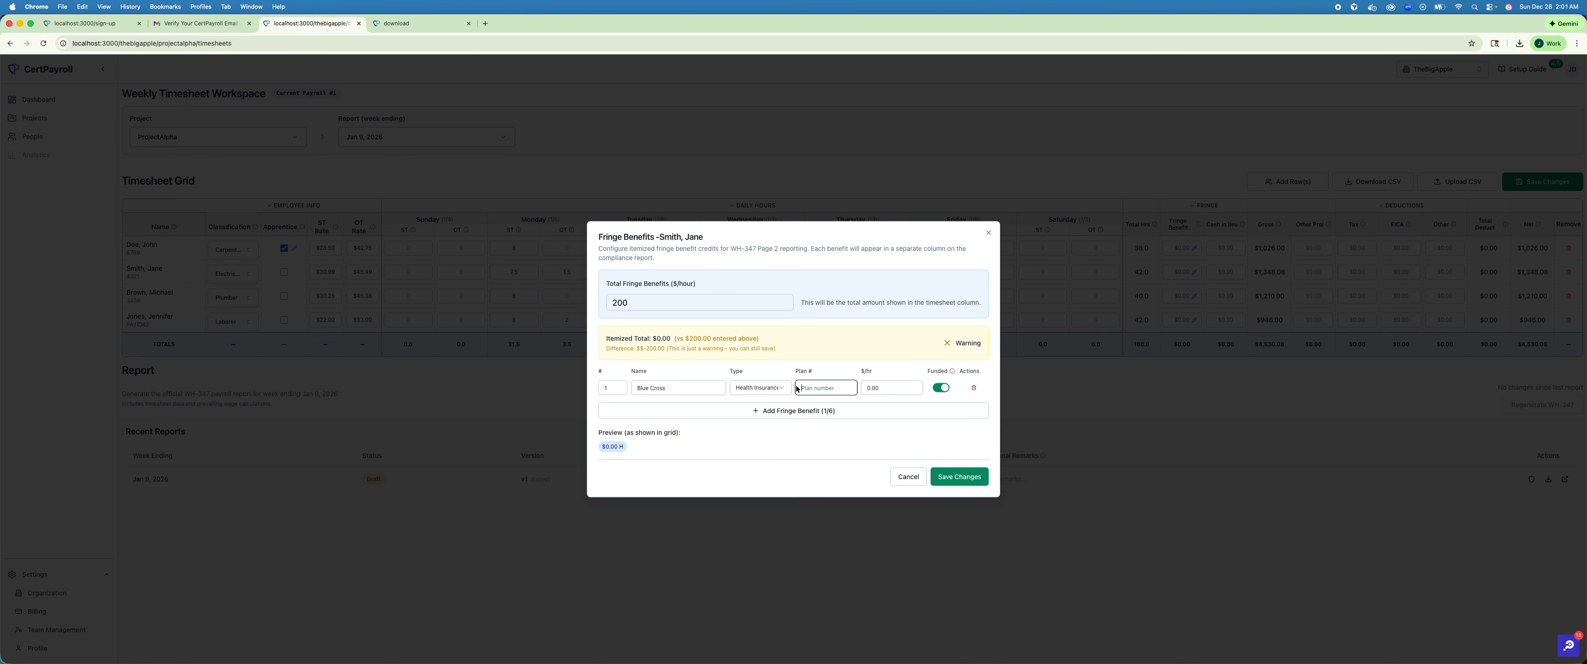
text(432)
click(869, 388)
text(1500)
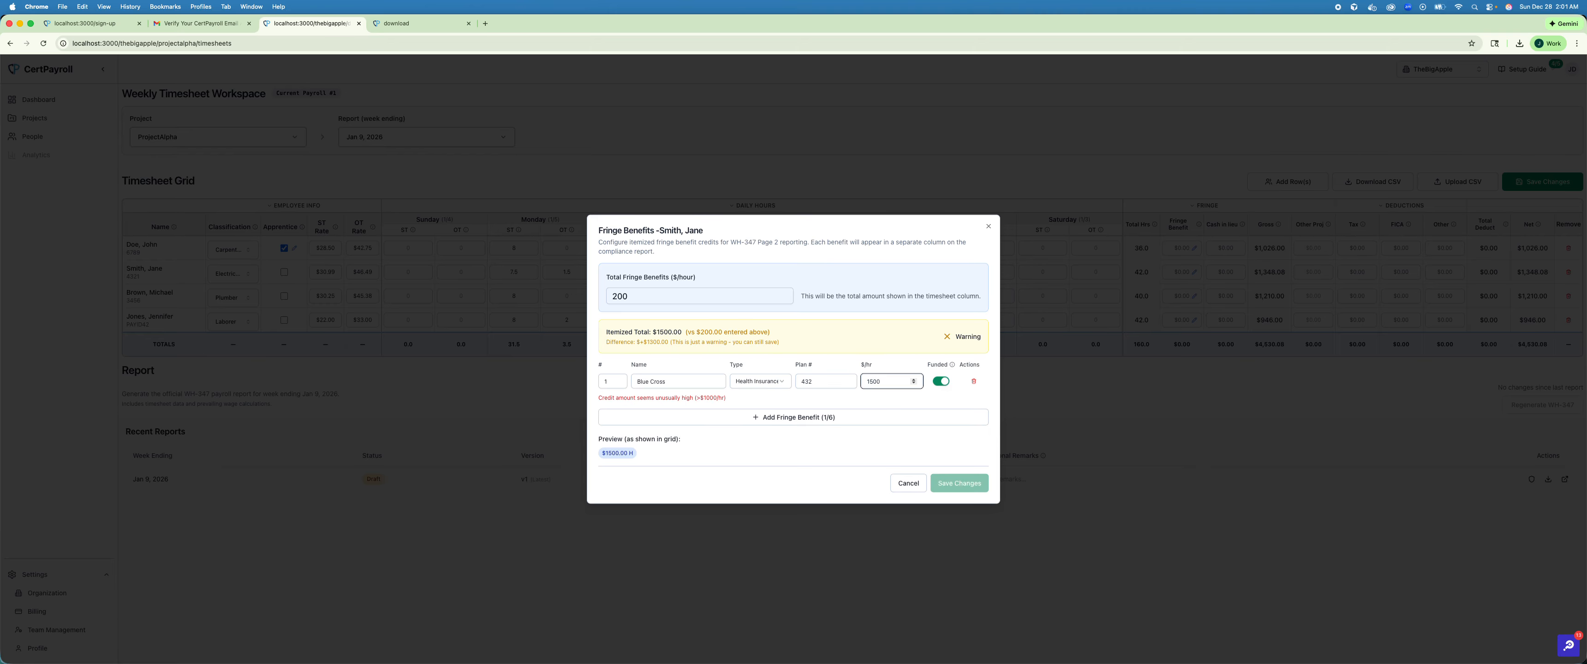
key(BackSpace)
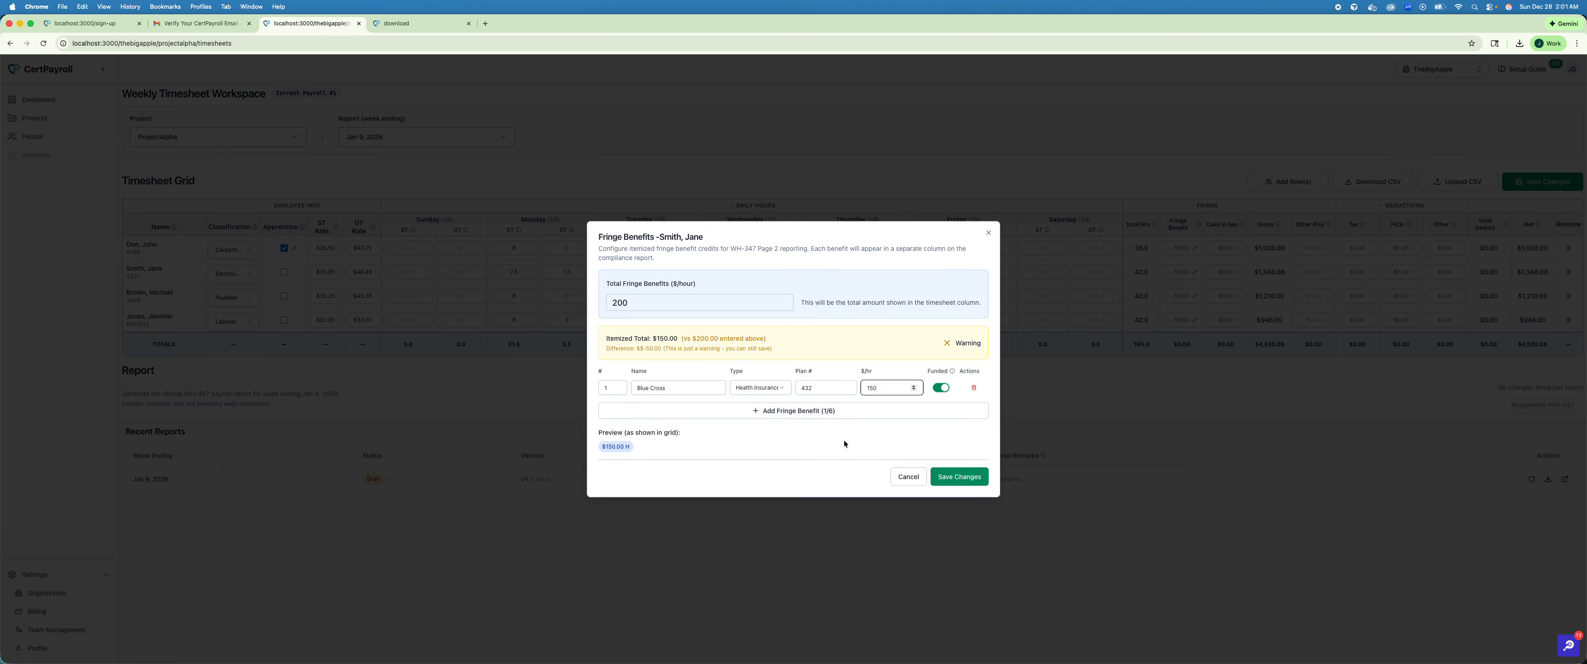
click(841, 424)
- Add a second fringe benefit named pto, type Vacation, plan number 53, at 50 $/hr, and save the electrician's benefits
click(783, 413)
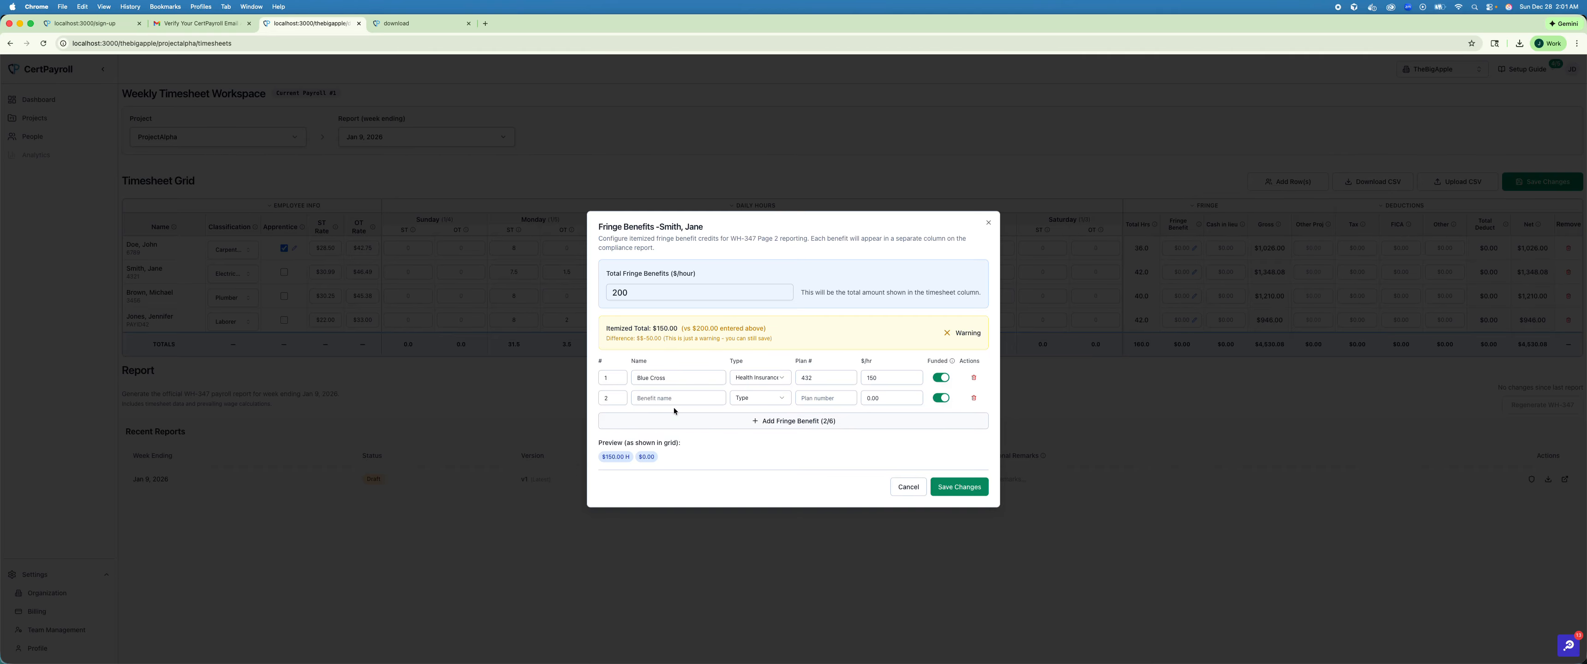
text(pto)
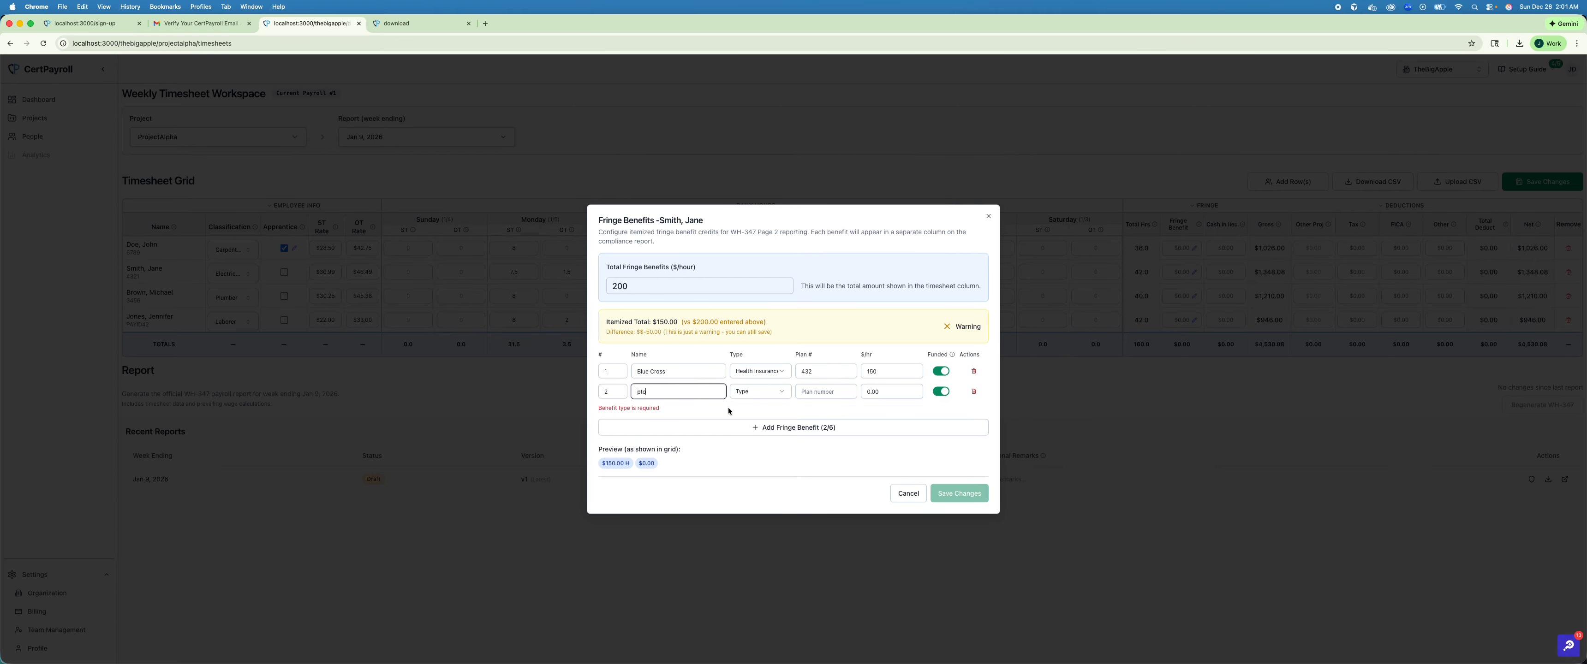
click(764, 393)
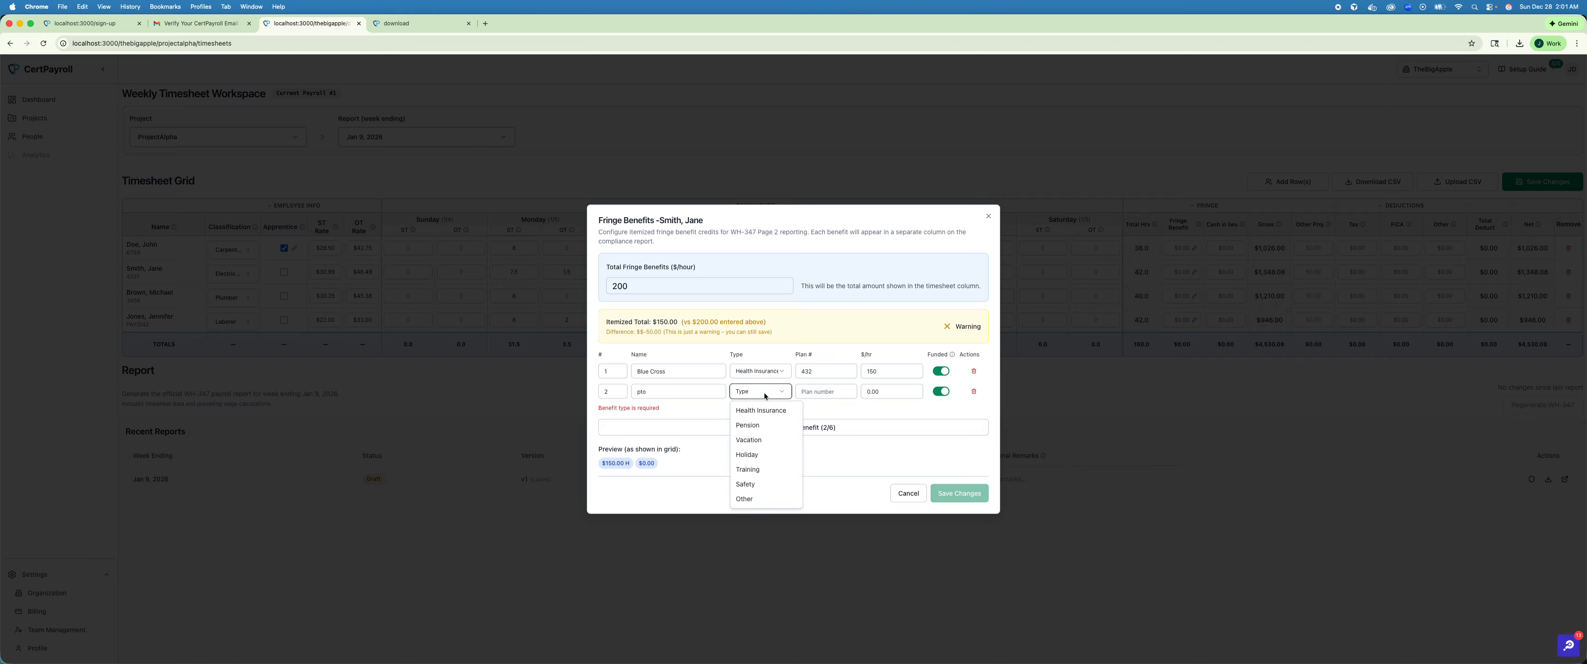
click(764, 441)
click(827, 403)
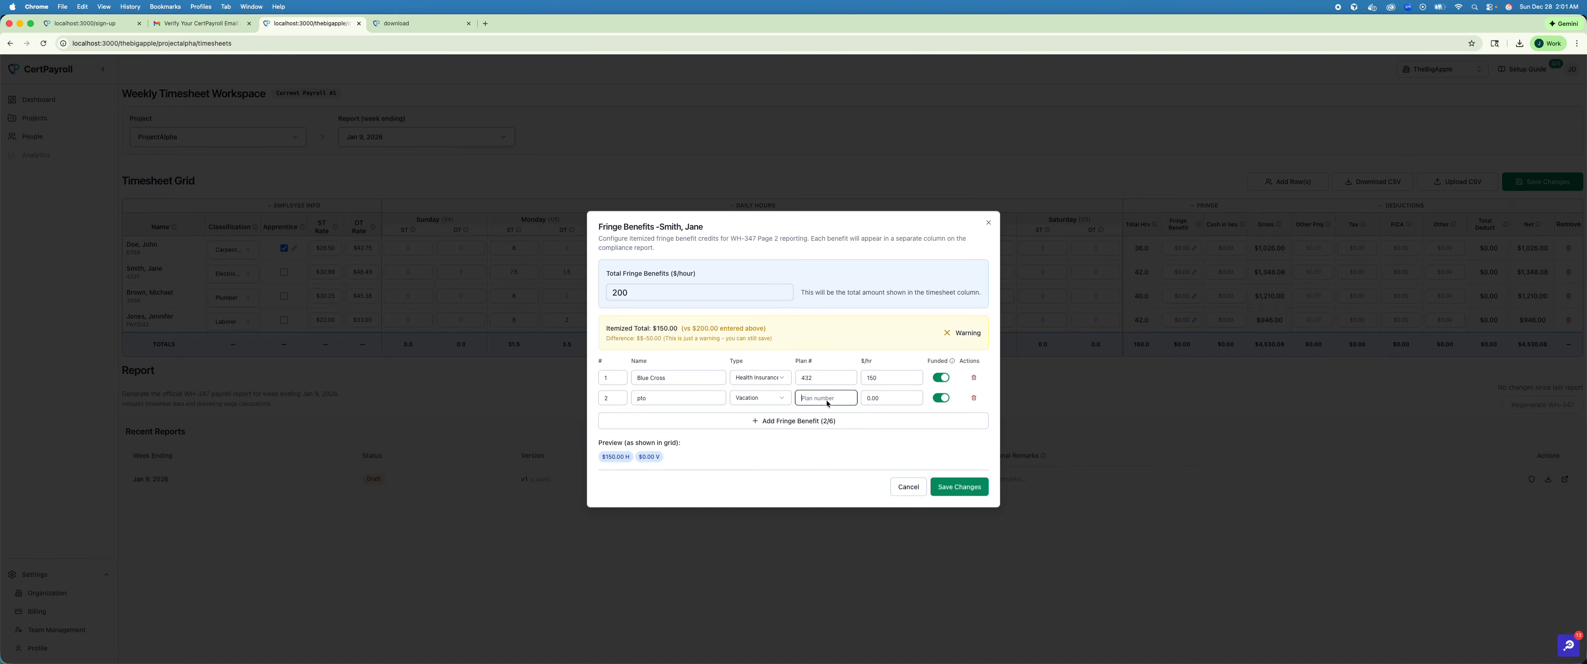
text(53)
key(Tab)
text(50)
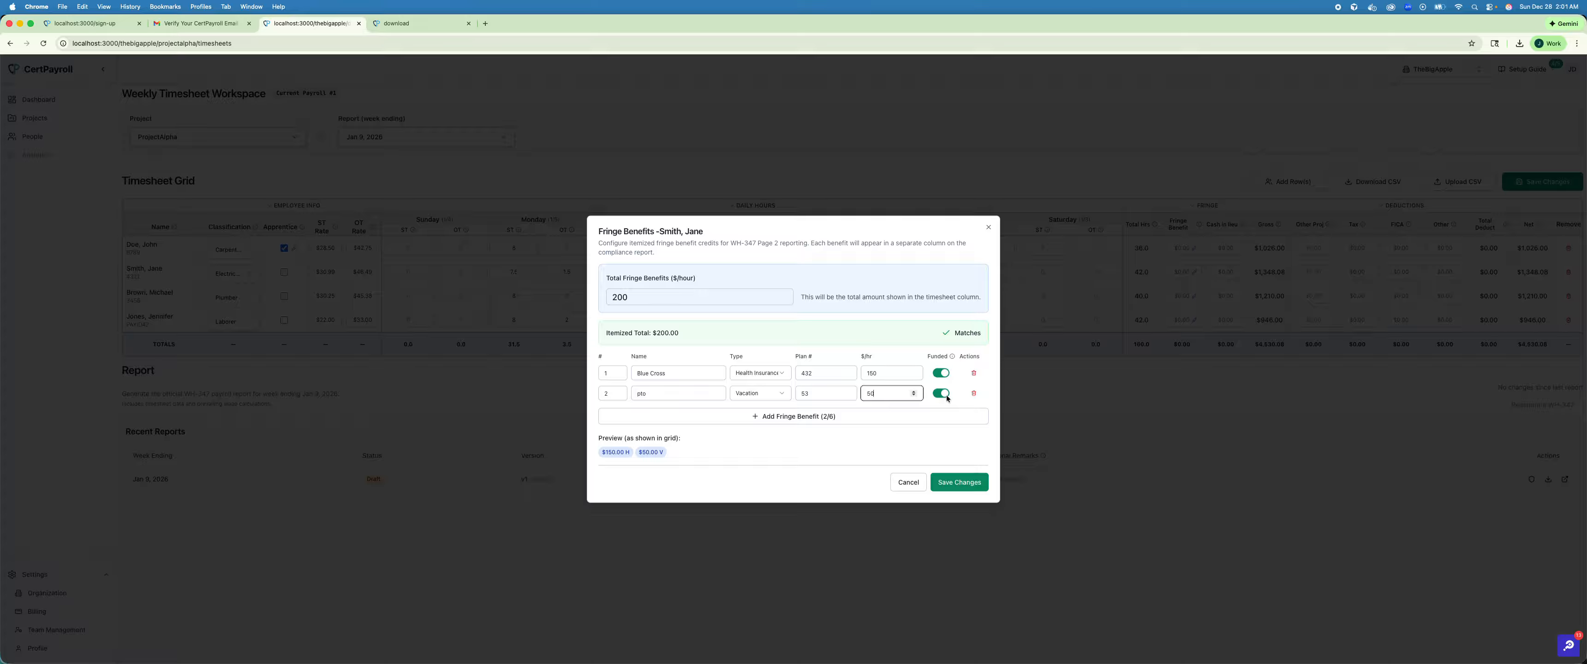
click(982, 481)
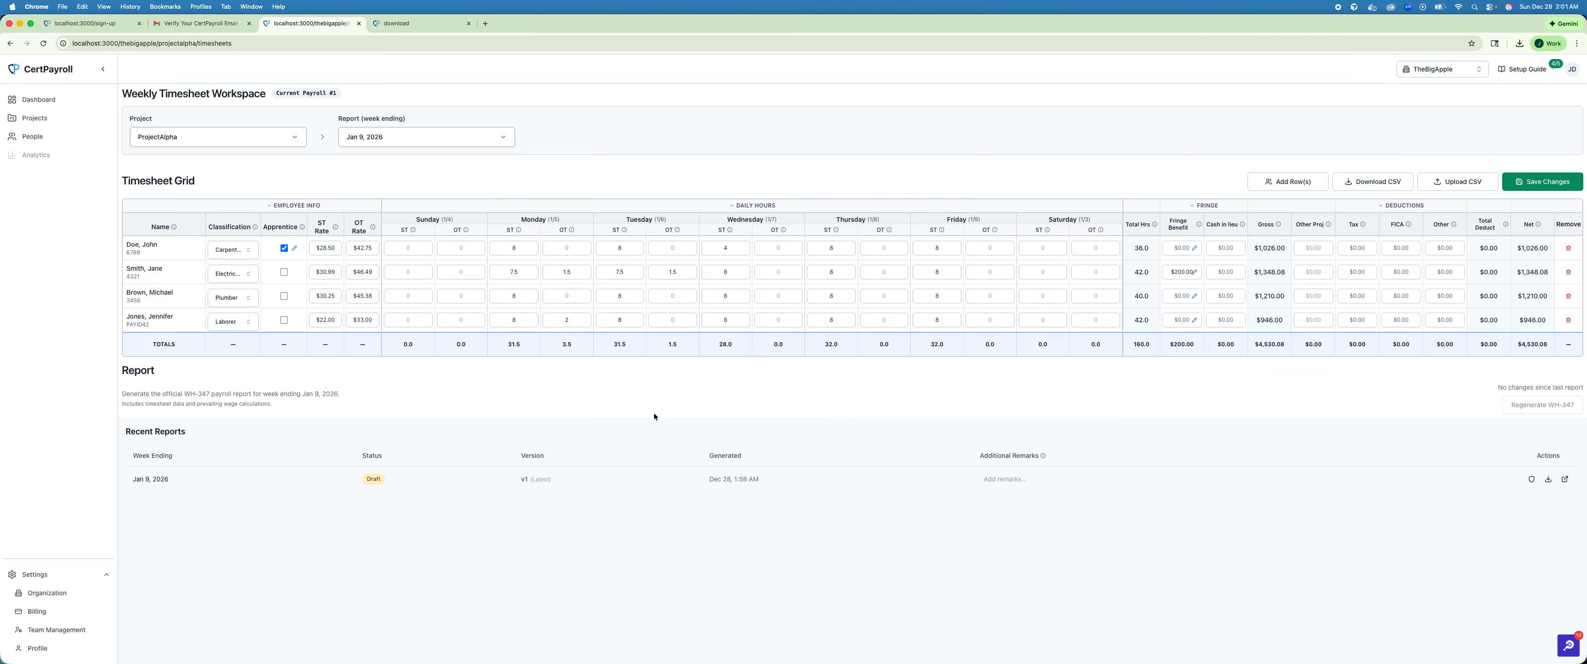
- Save the timesheet changes and reload the page
click(1545, 182)
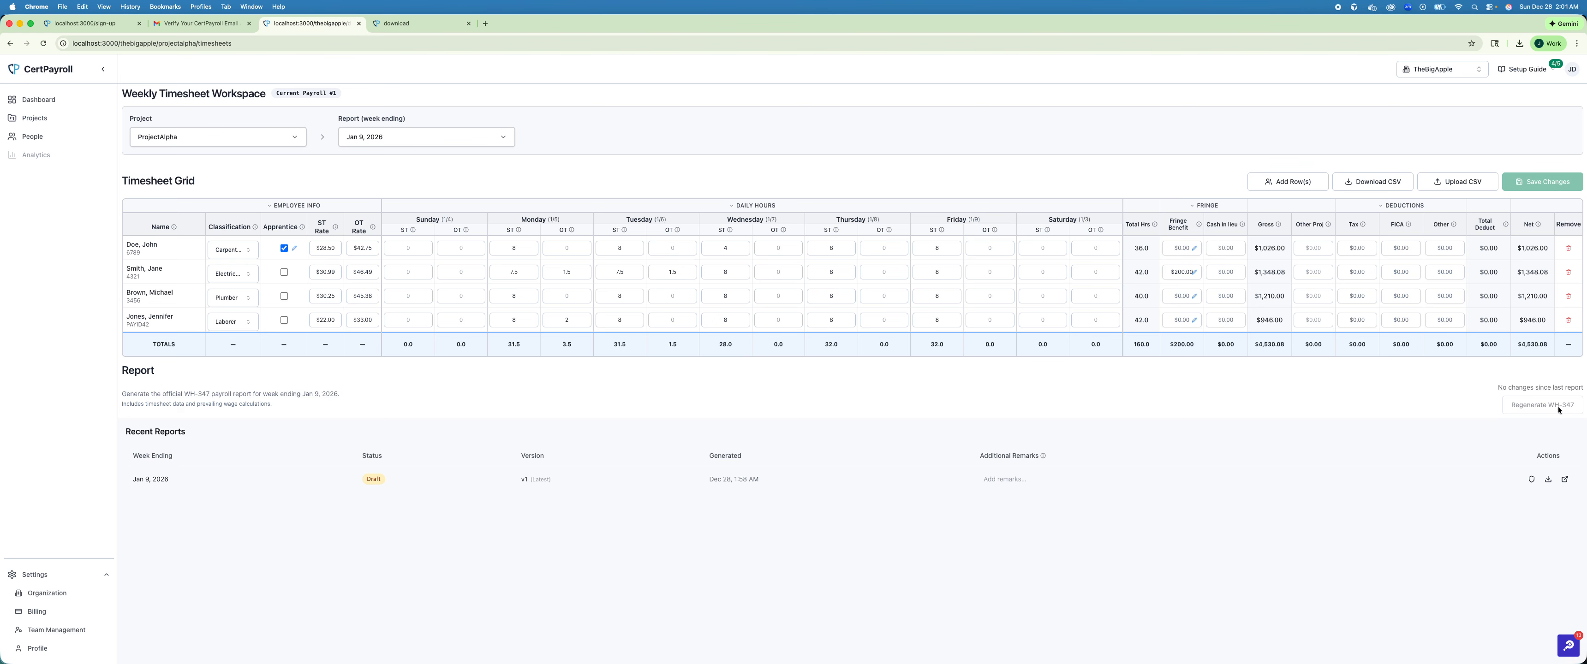
right_click(1413, 381)
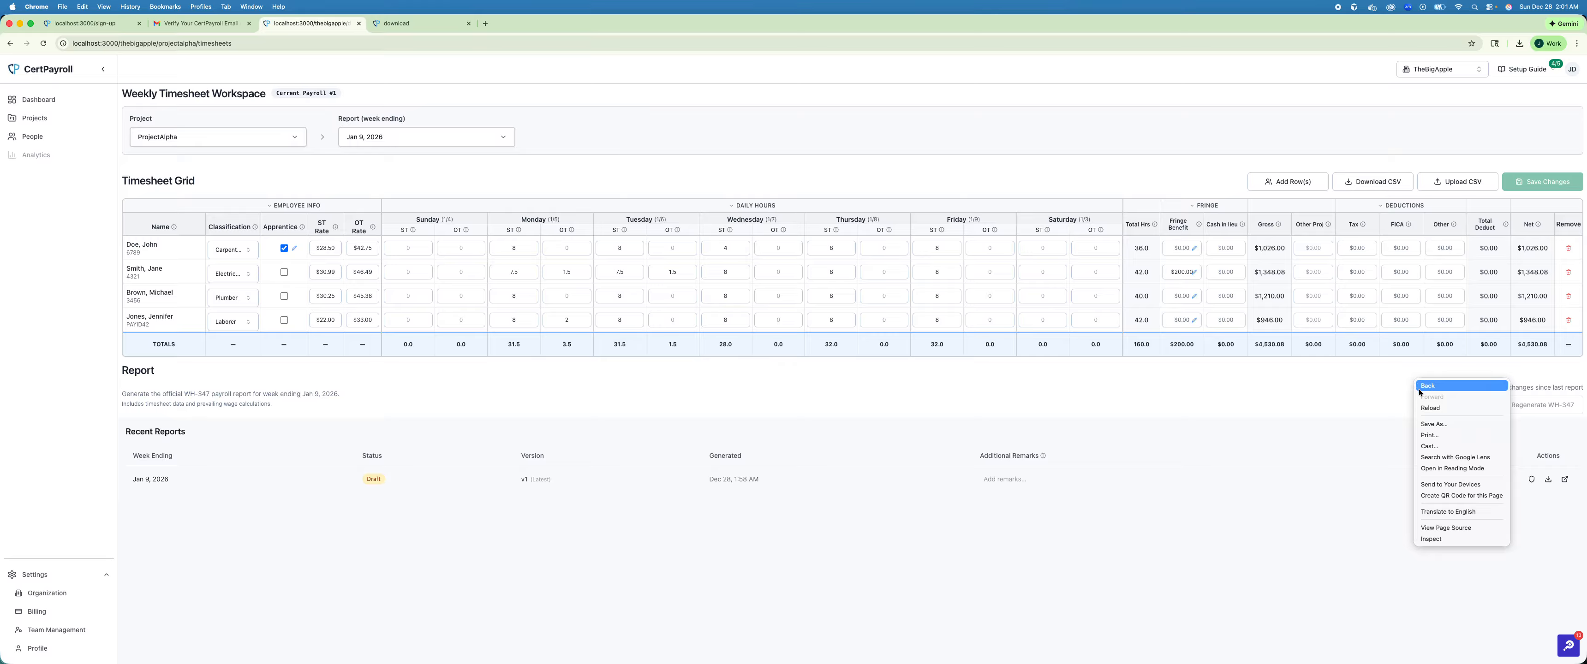
click(1420, 407)
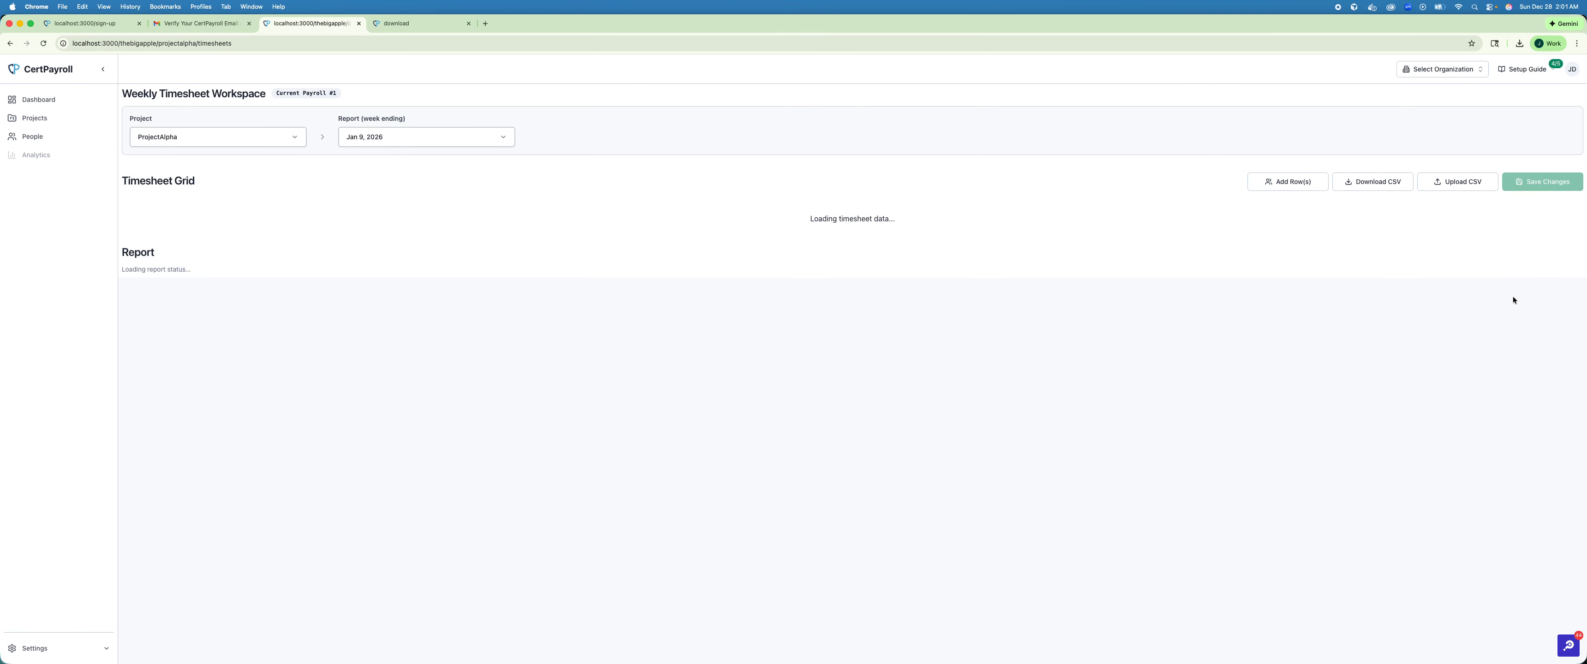
- Regenerate the WH-347 report with an auto-assigned payroll number and open the new v2 PDF, closing the old report
click(1550, 398)
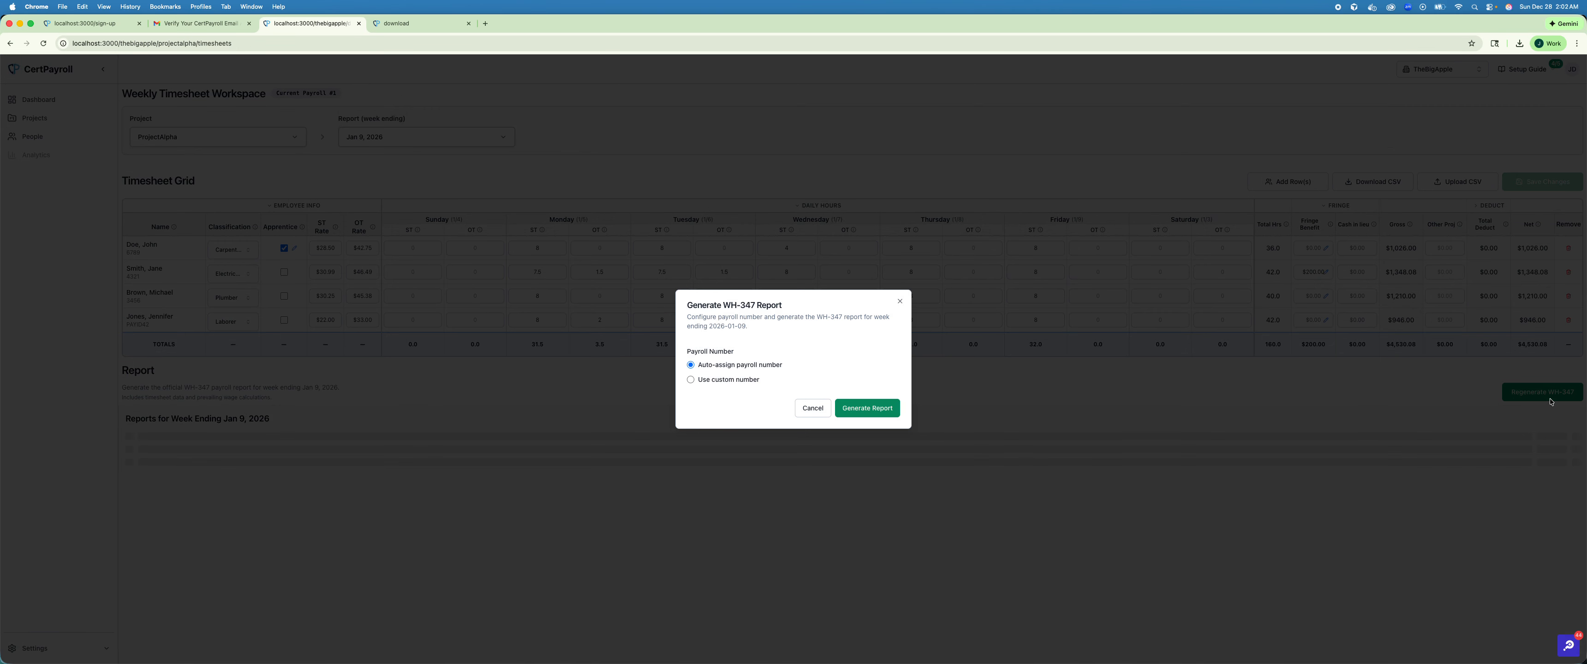
click(870, 412)
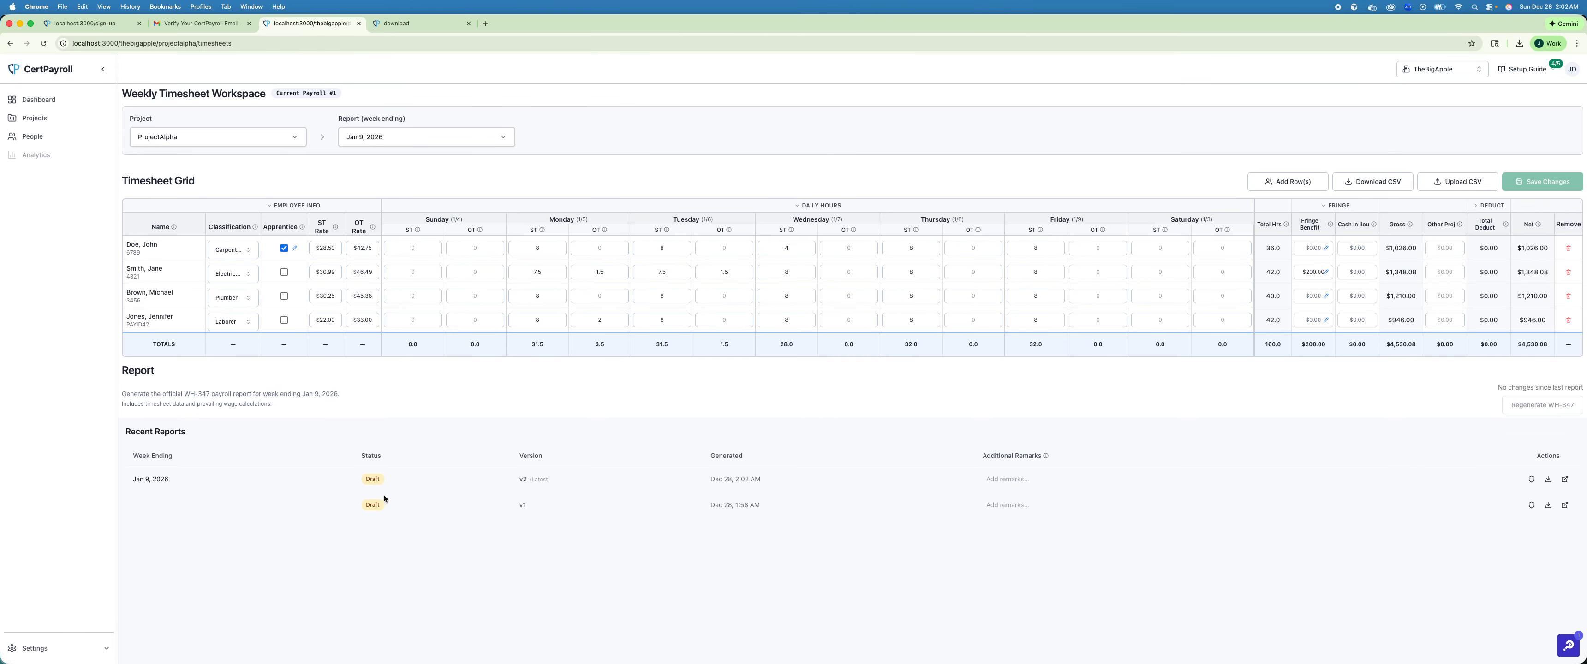
click(1565, 479)
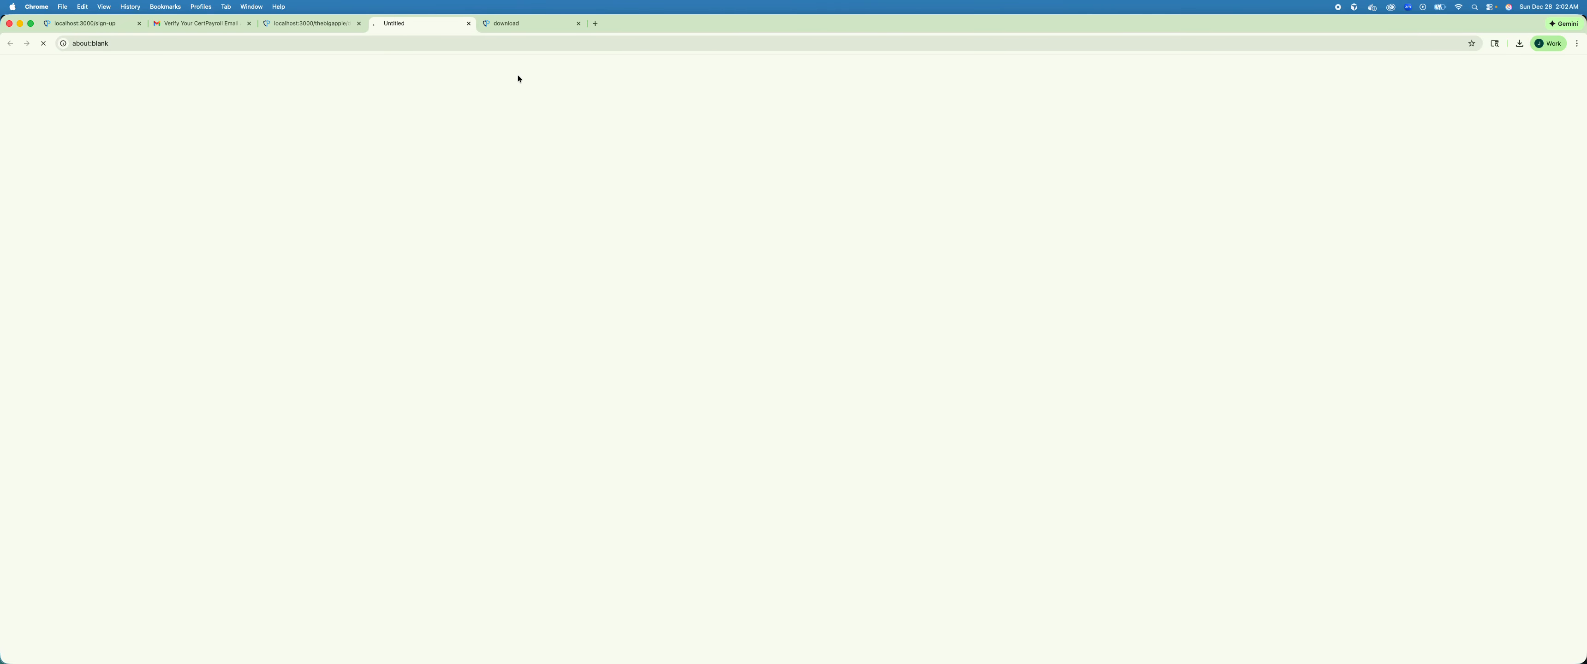
click(579, 24)
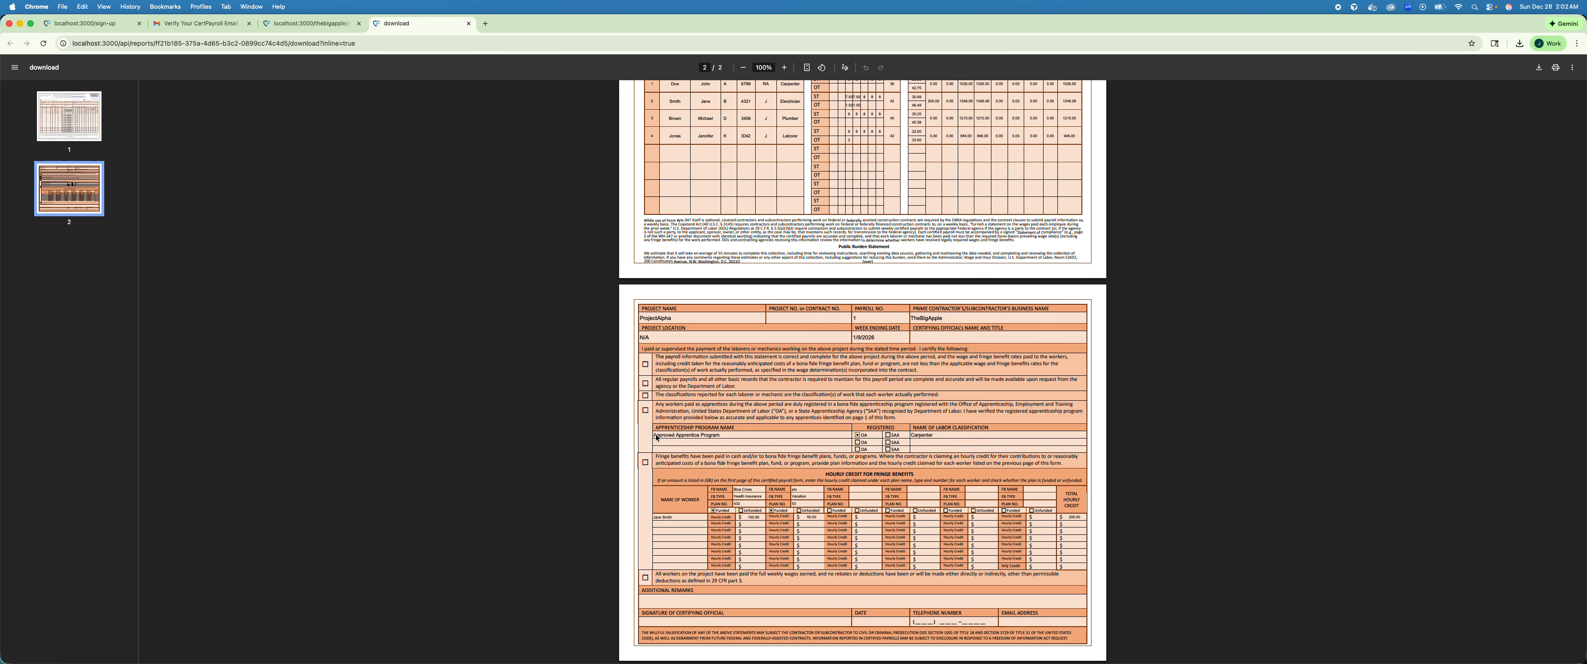
- Examine the apprenticeship program and hourly fringe credit entries in the v2 report, review page 1 and close the PDF
drag(662, 437, 732, 440)
drag(652, 516, 746, 508)
drag(757, 492, 751, 493)
scroll(672, 407, up, 3)
scroll(615, 369, down, 3)
scroll(579, 317, up, 3)
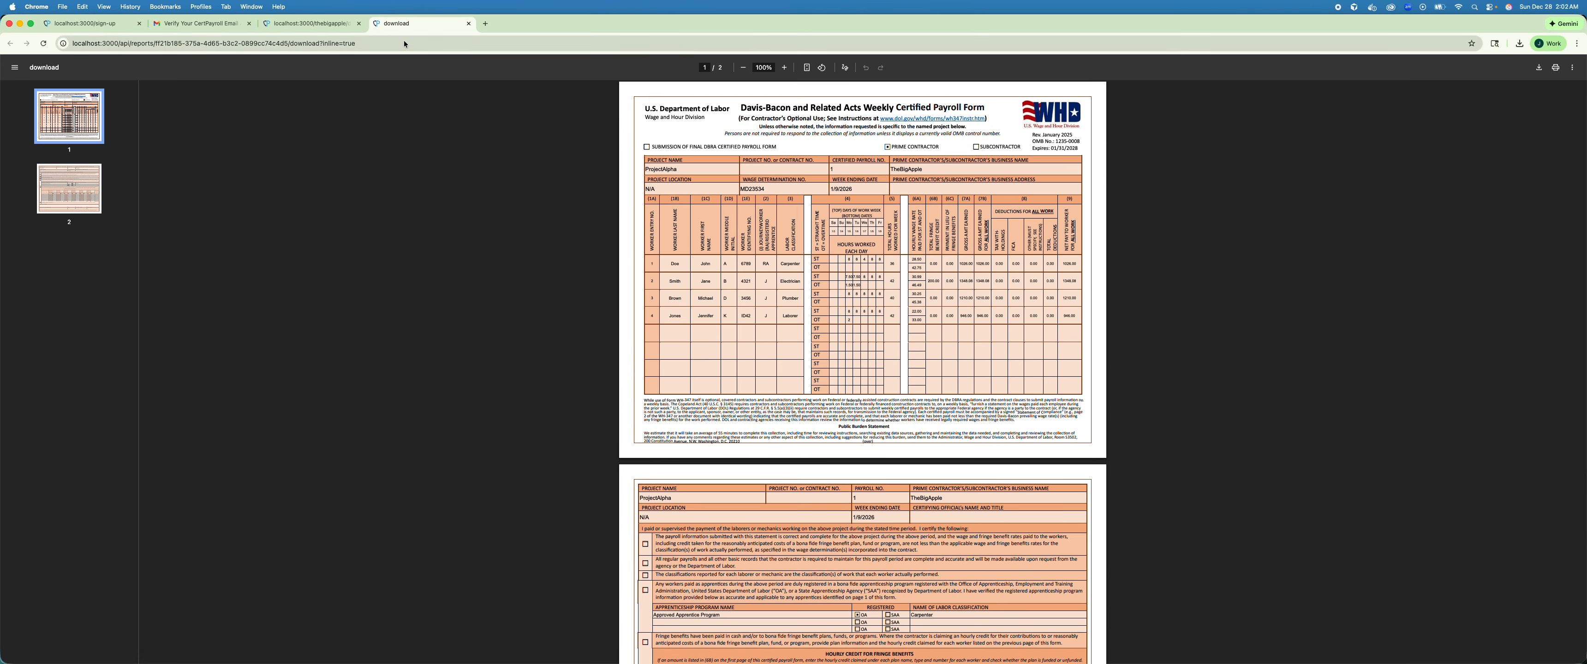
click(468, 24)
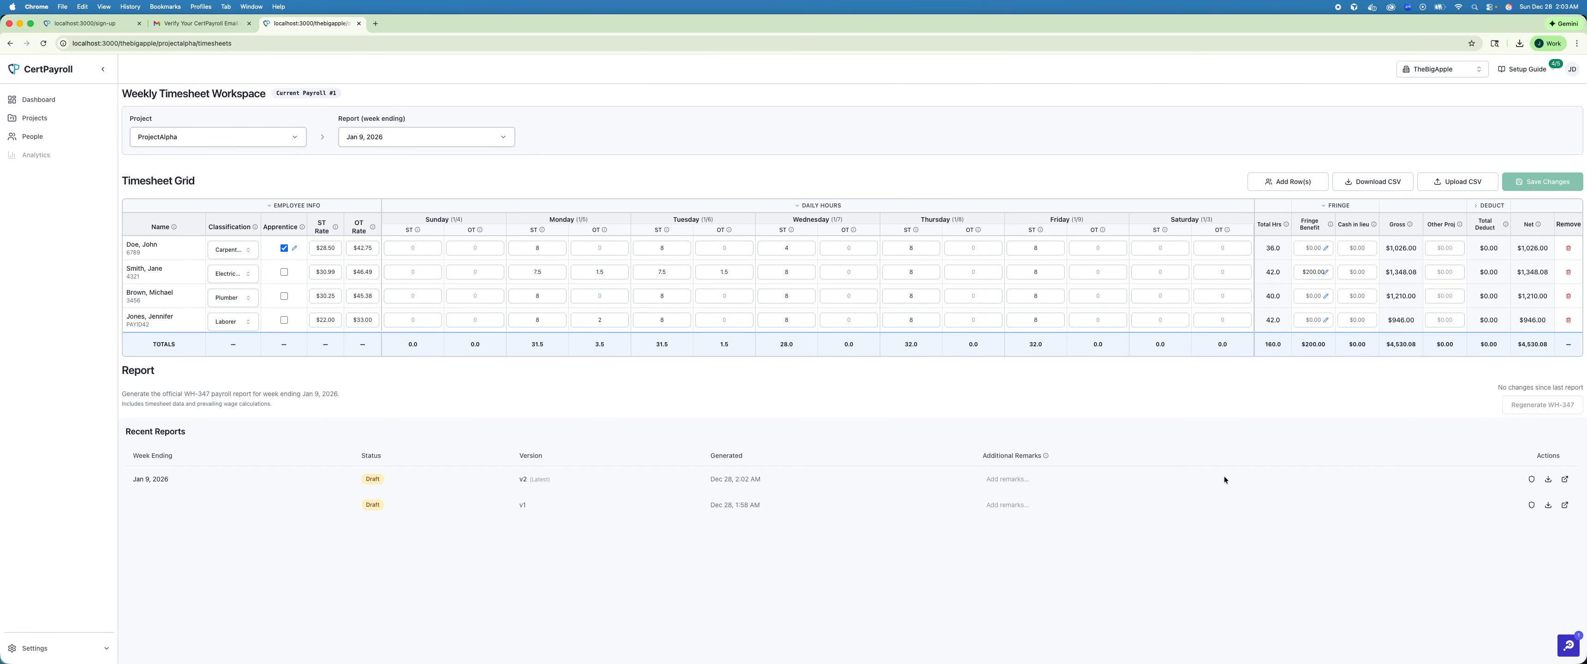
- Add the additional remark "Test comment" to the v2 WH-347 report and certify the report
click(1006, 481)
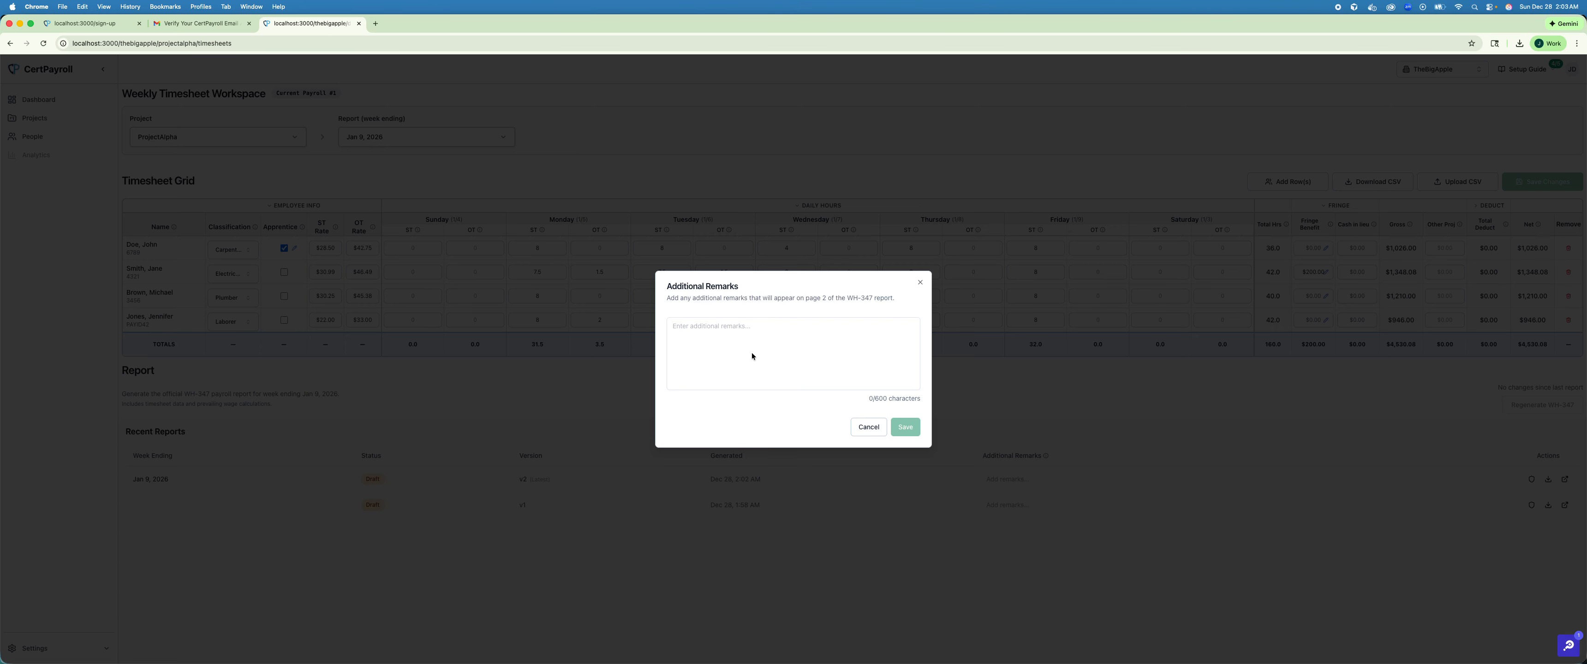
click(696, 333)
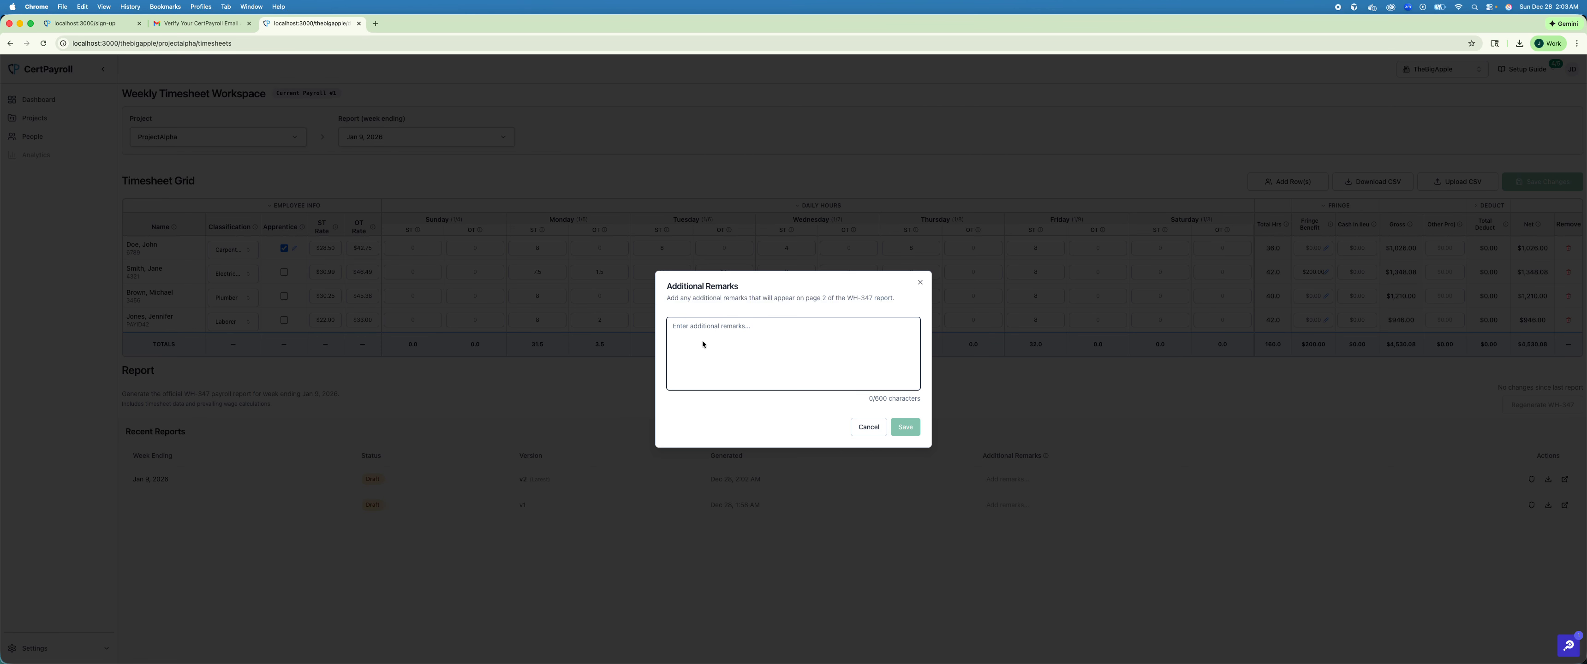
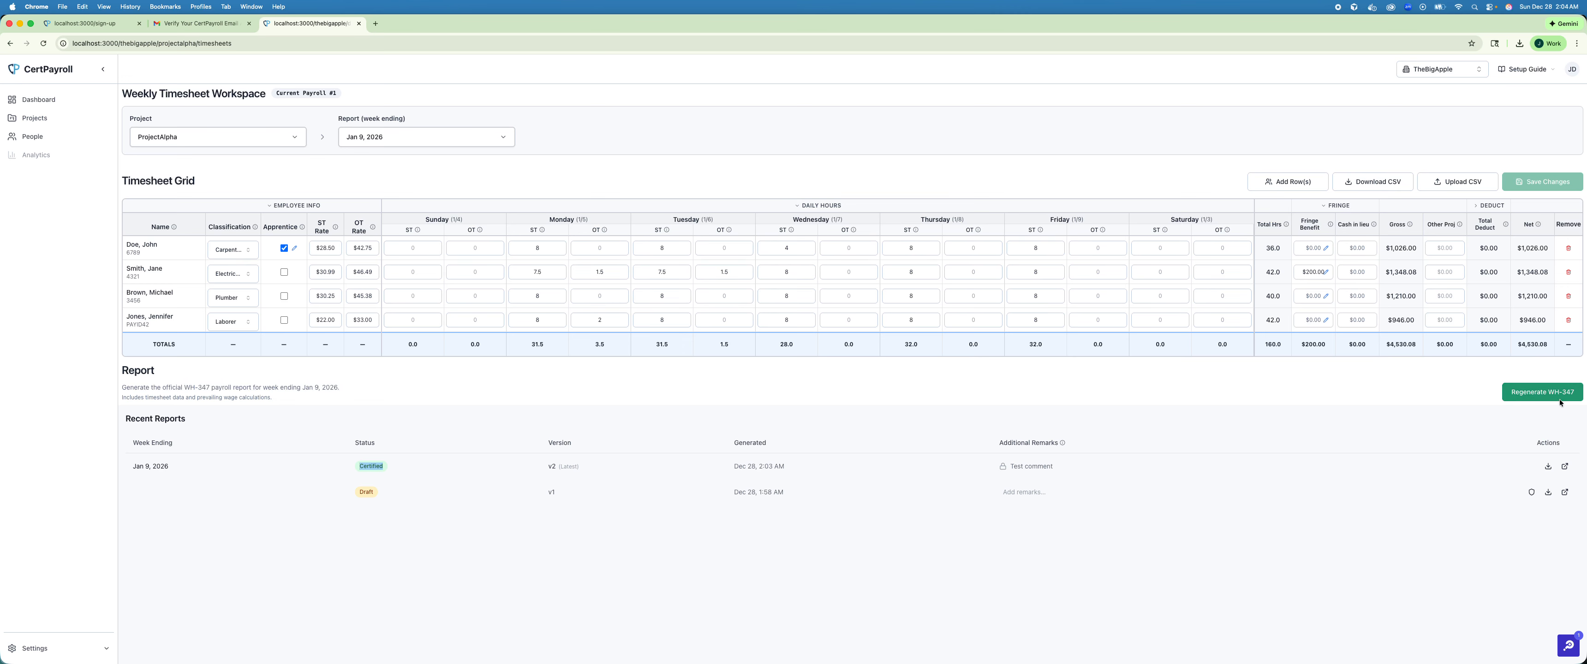
- Open the certified v2 report PDF, examine the certification checkboxes, remarks, signature and project location on both pages, and close it
click(1565, 466)
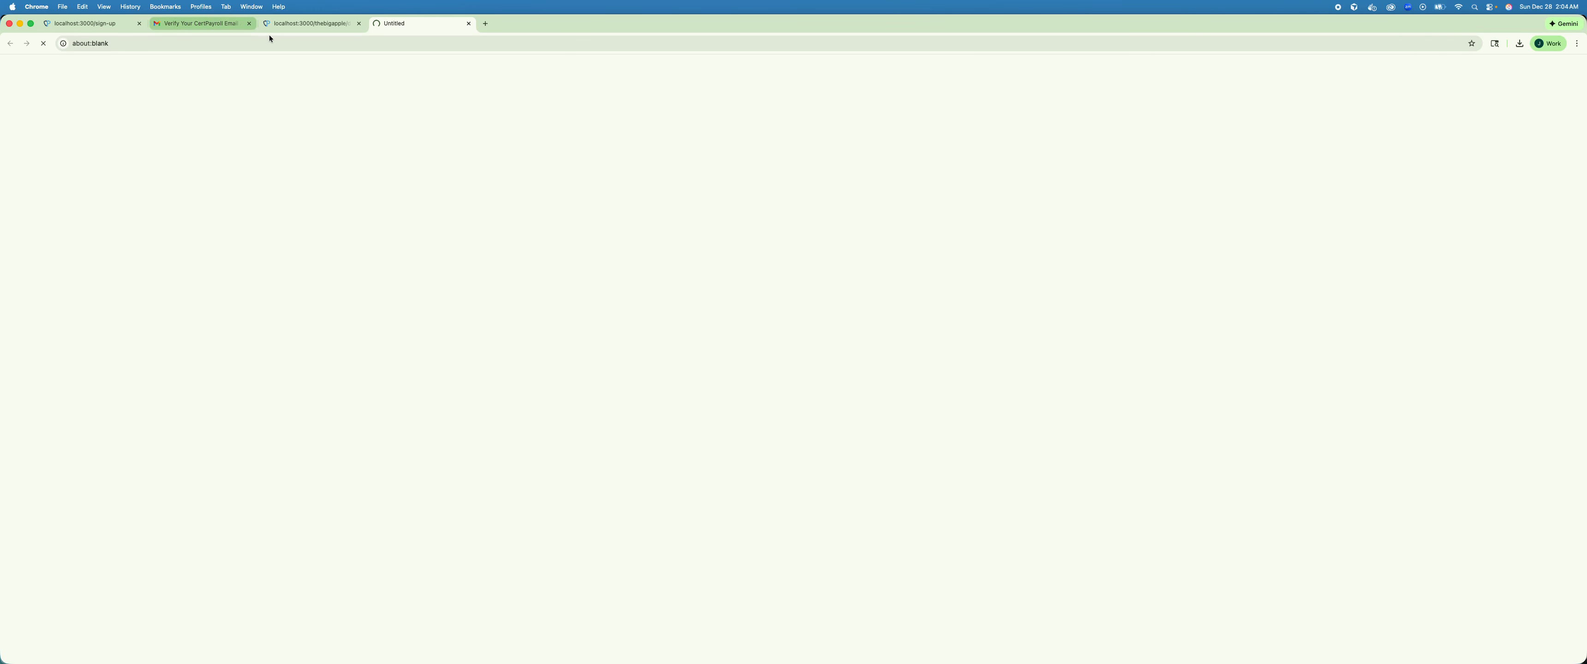
click(297, 28)
click(411, 29)
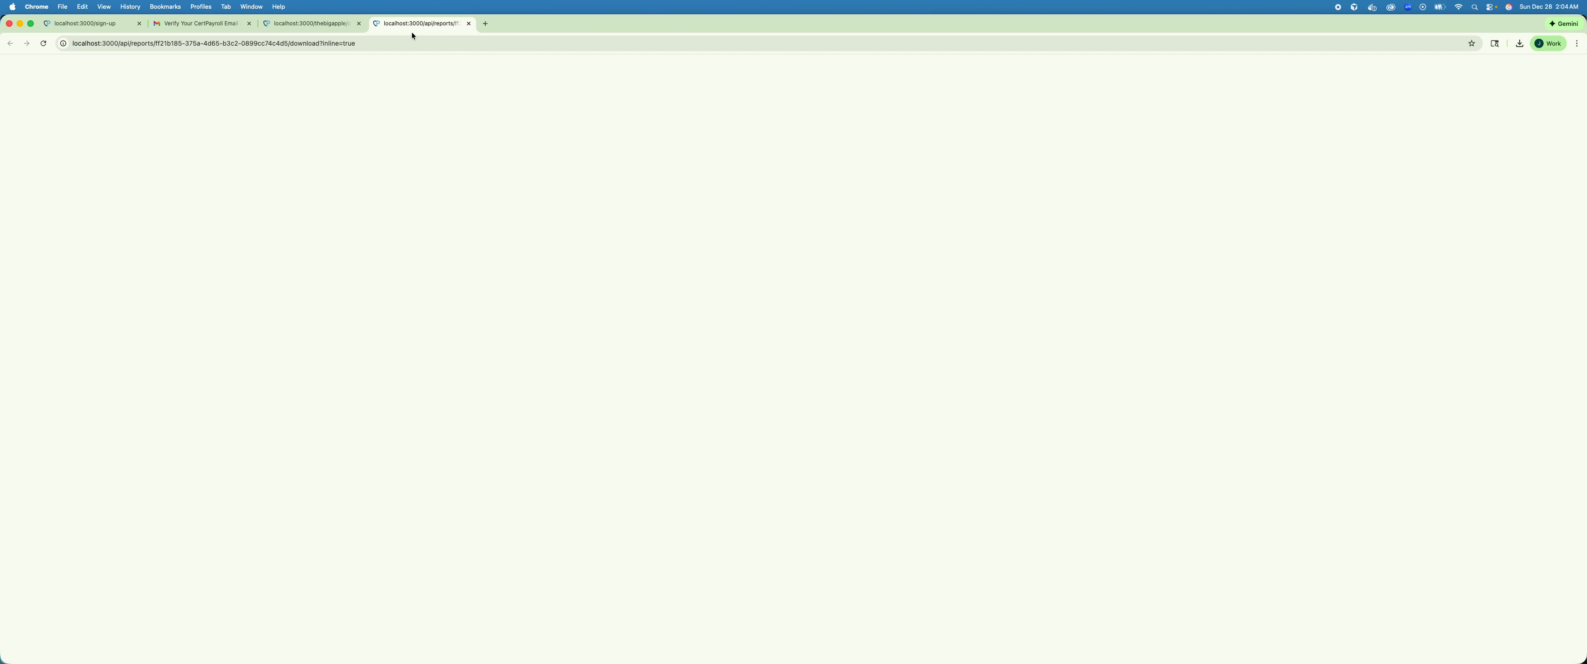
scroll(521, 229, down, 3)
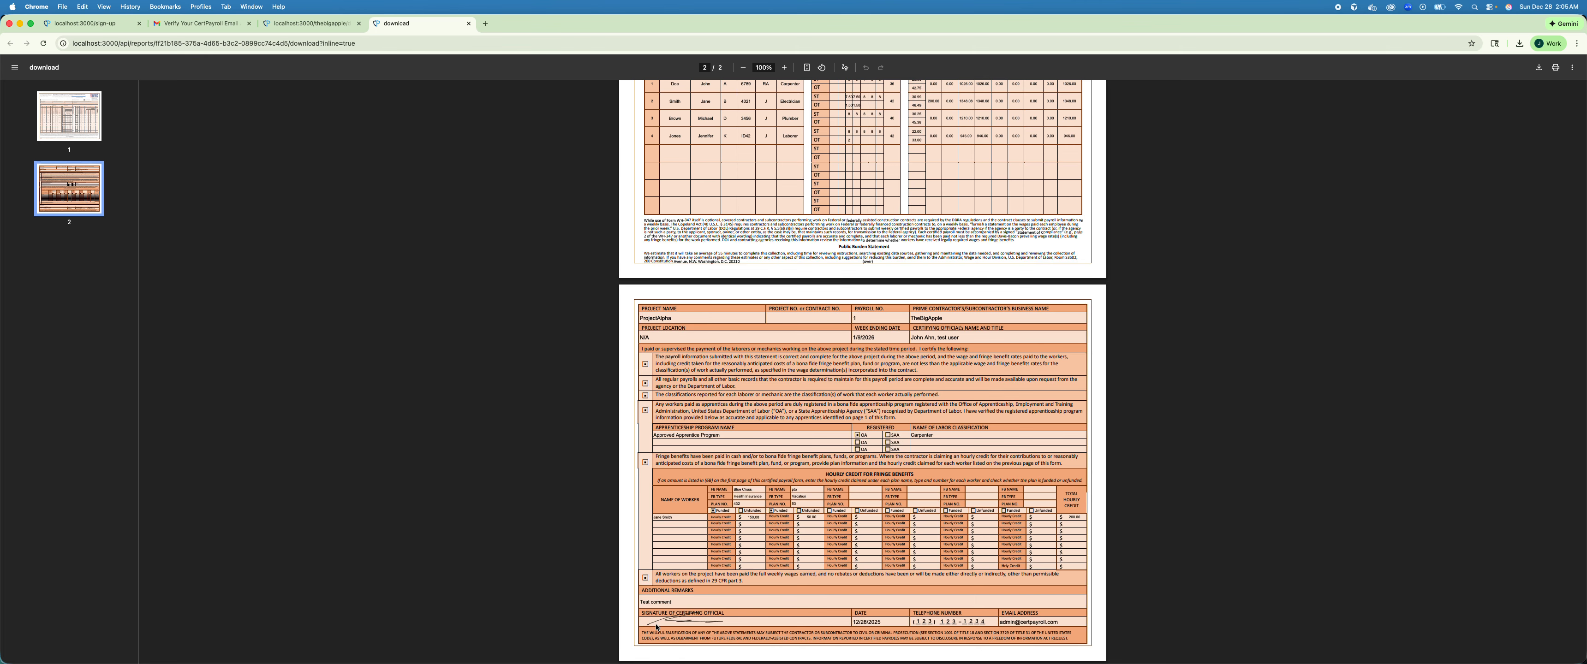
scroll(690, 631, up, 1)
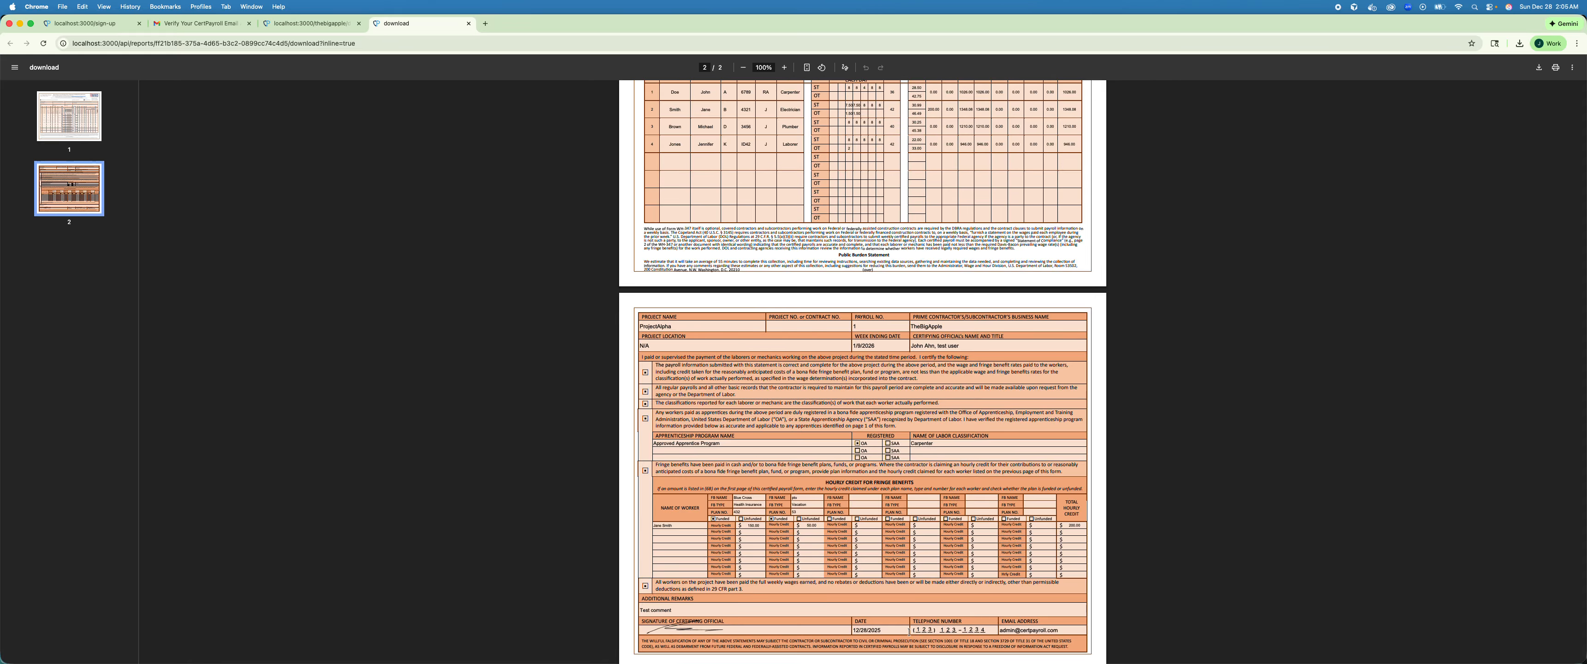
scroll(705, 582, up, 5)
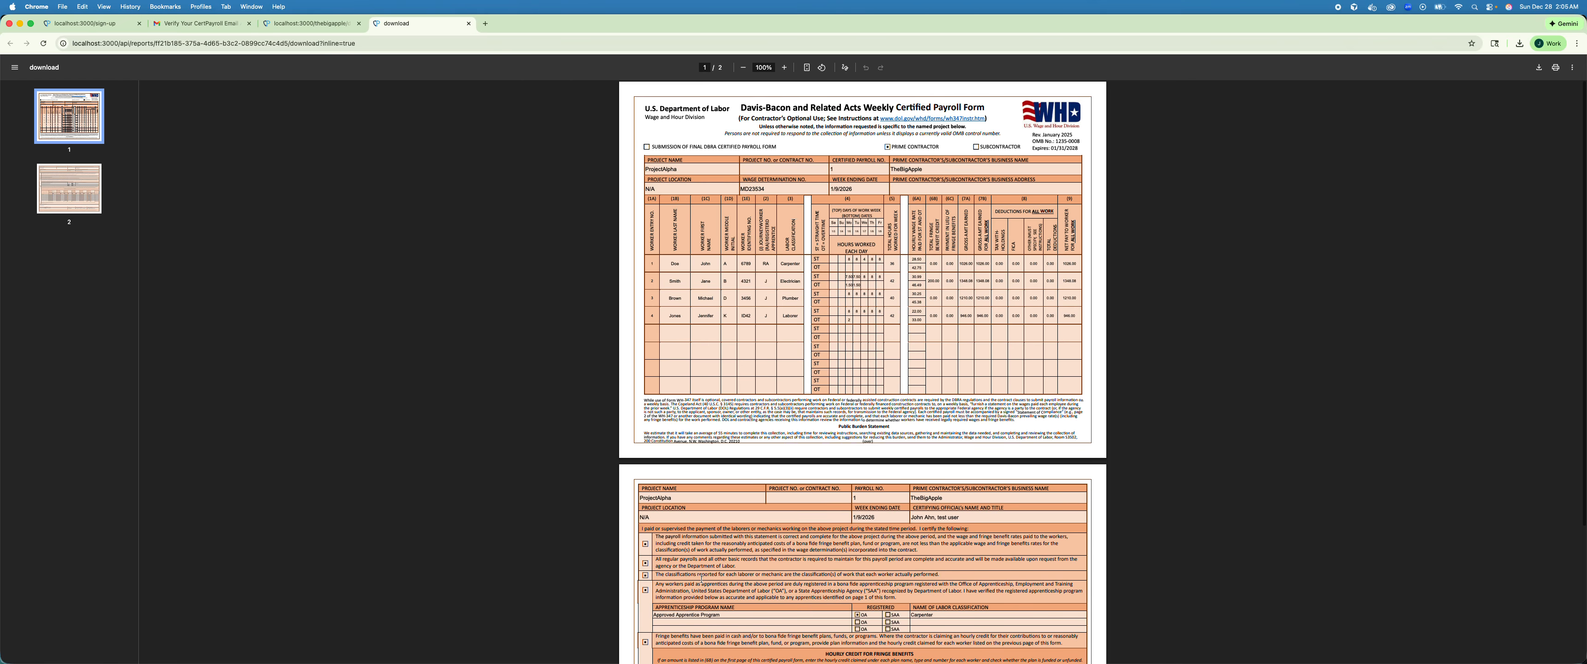
scroll(700, 580, down, 3)
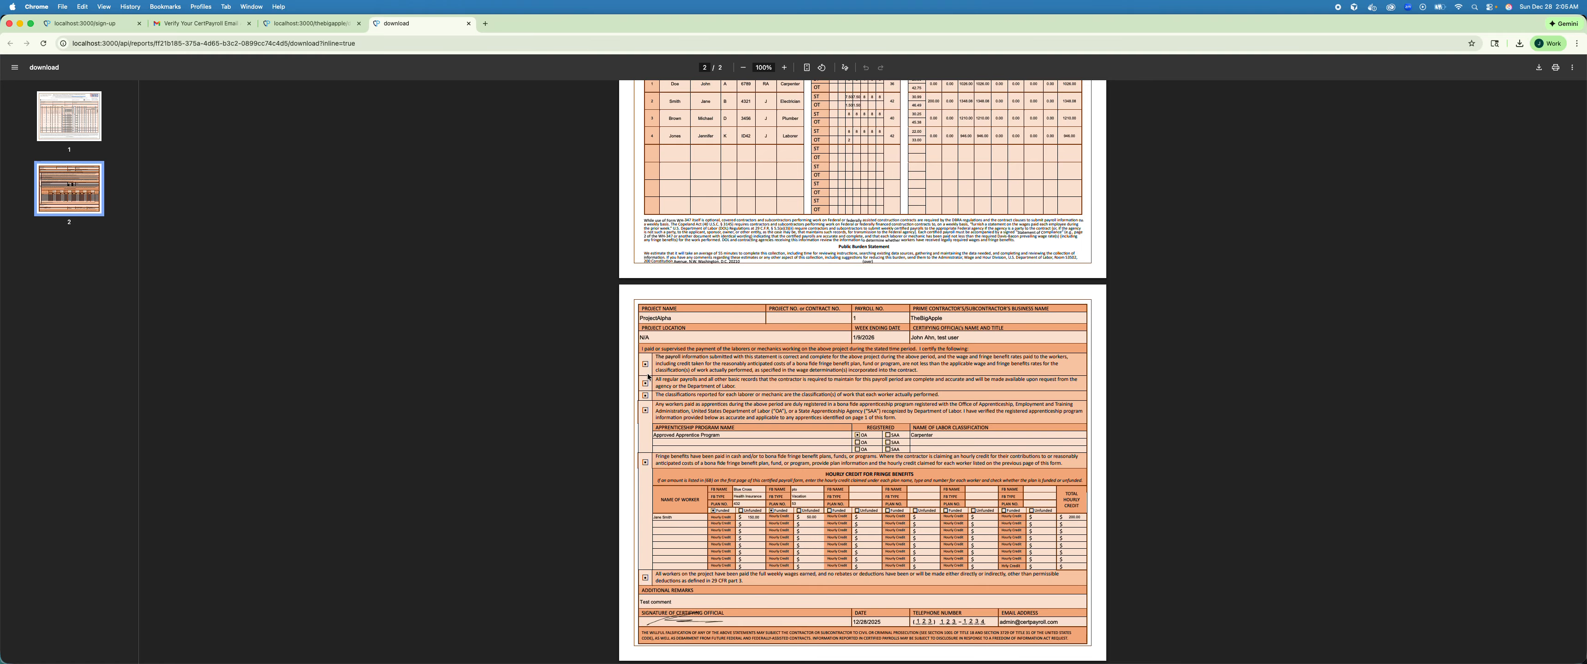
scroll(567, 481, up, 3)
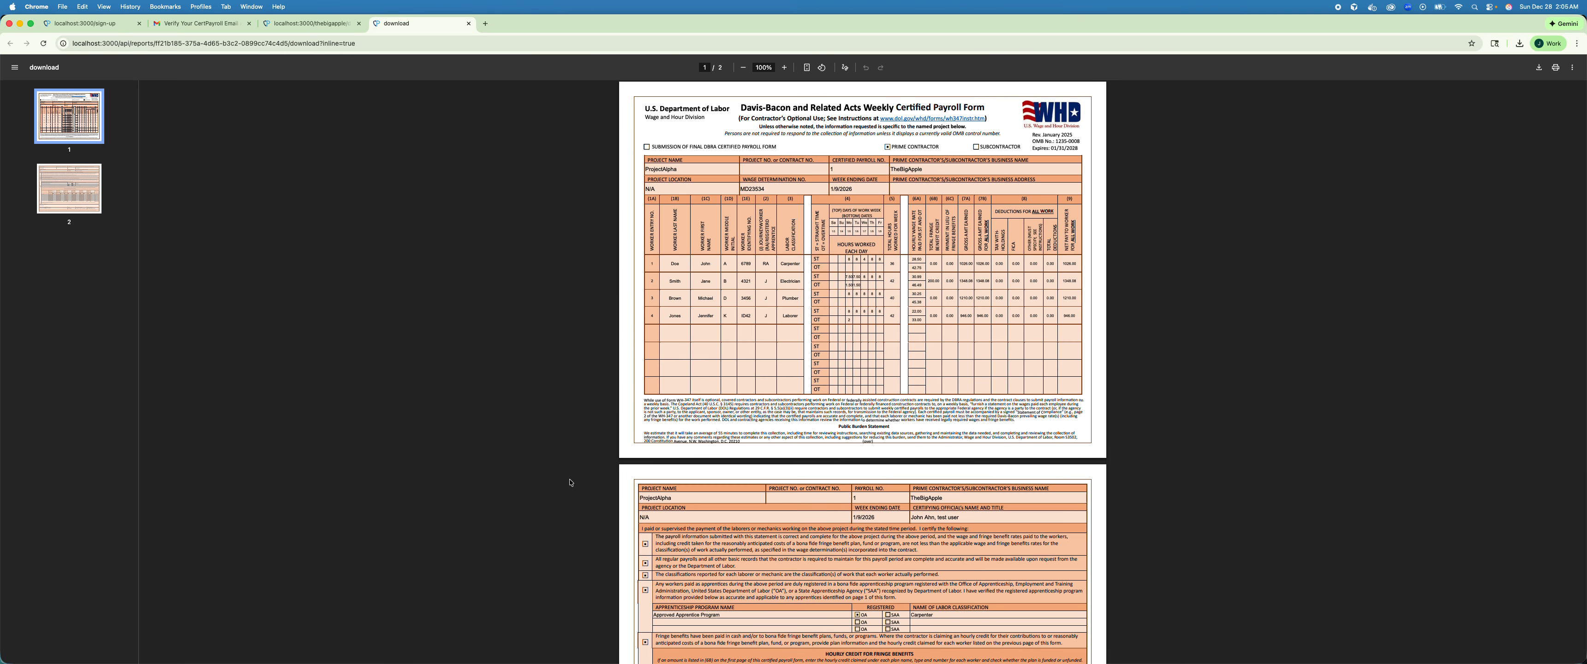
scroll(557, 483, down, 1)
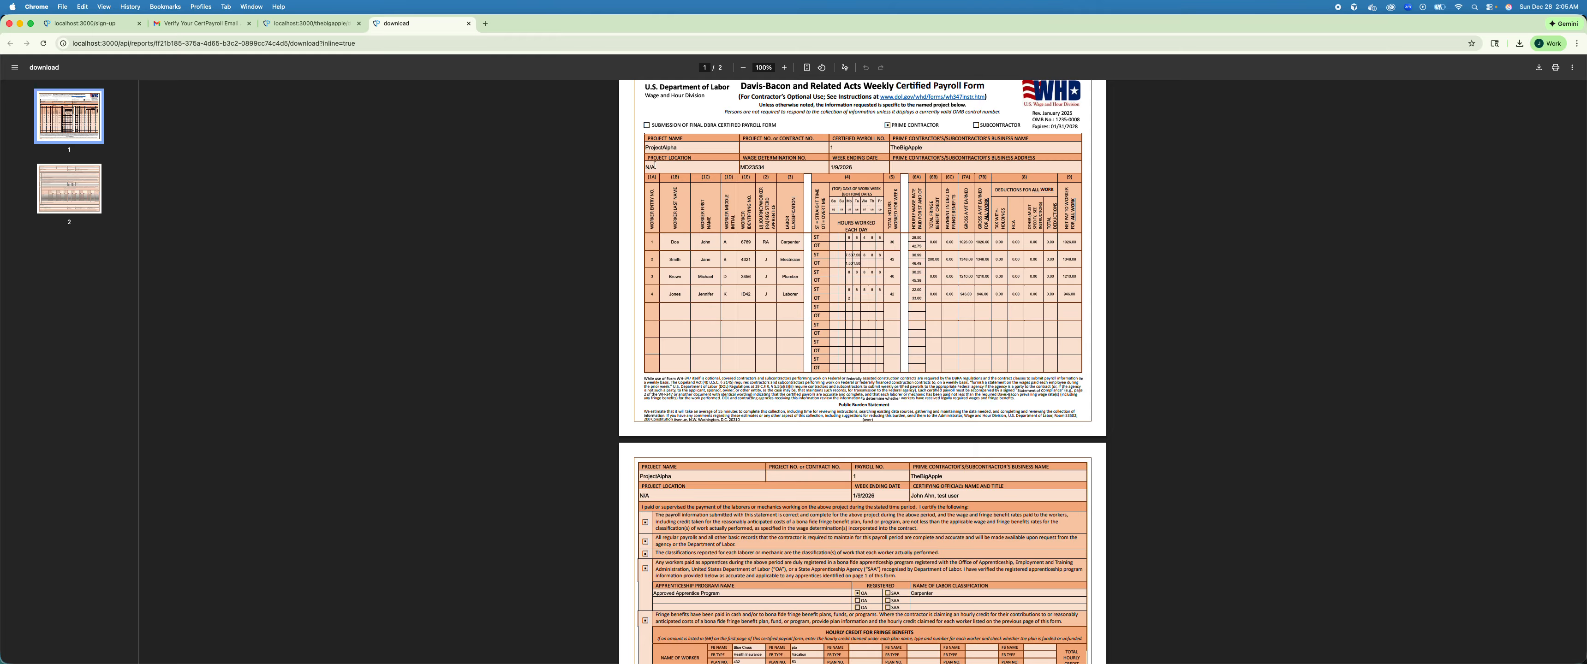
click(468, 24)
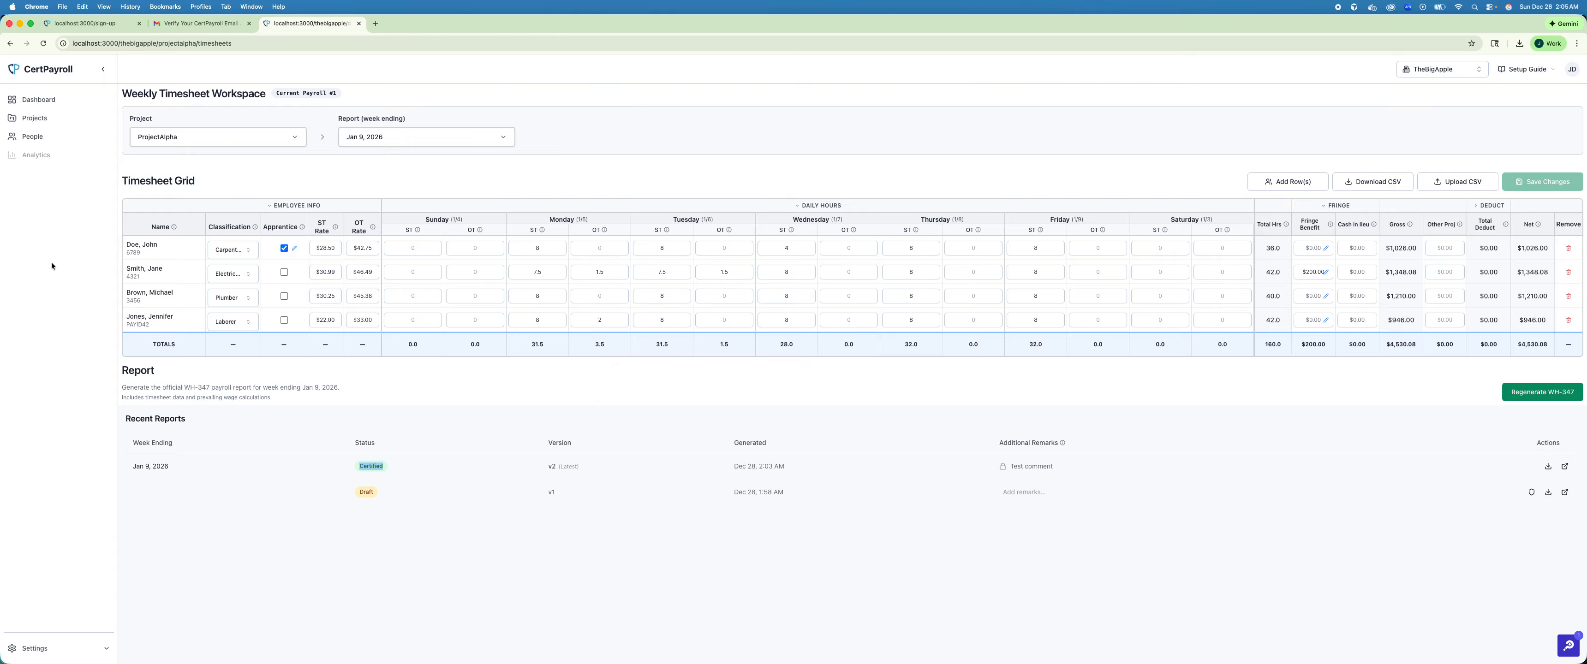
- Open ProjectAlpha's project details, look over the optional number and location fields, and close them without changes
click(35, 119)
click(542, 215)
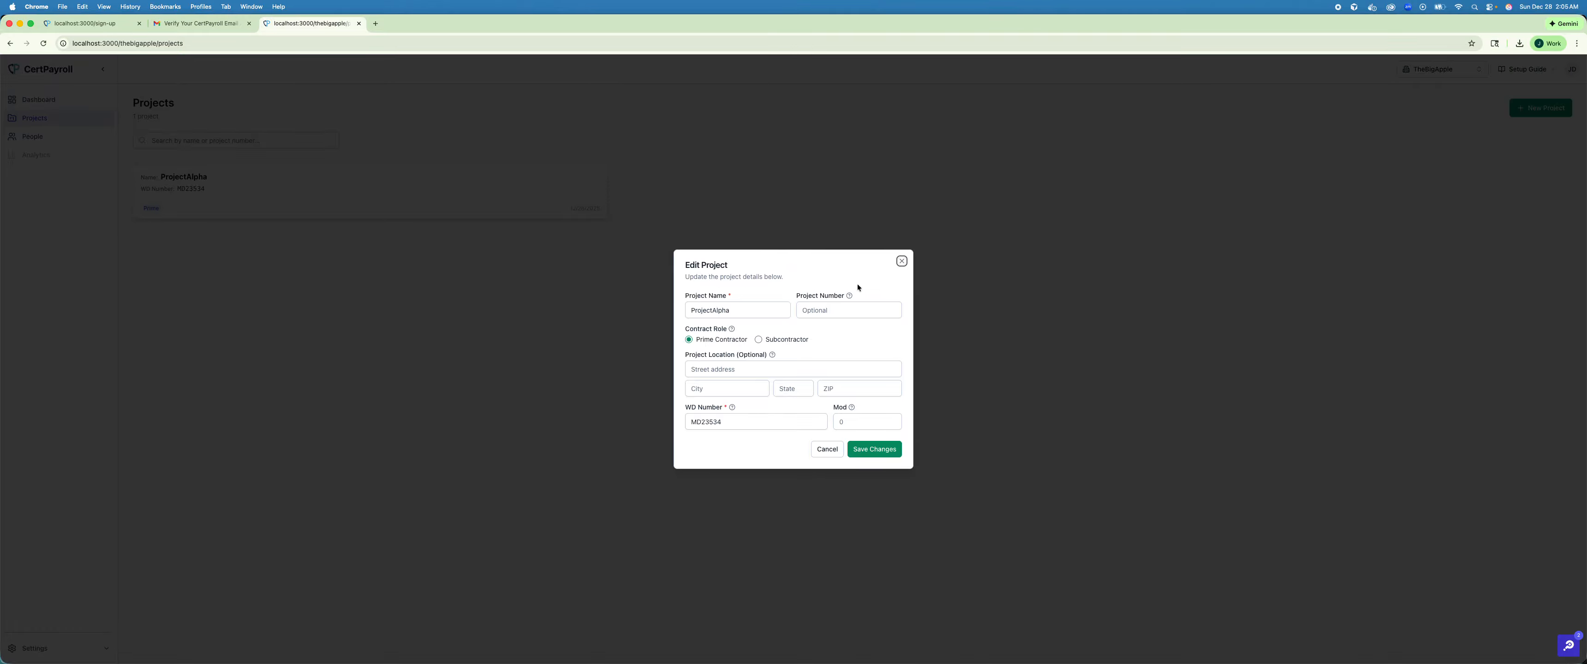
click(901, 261)
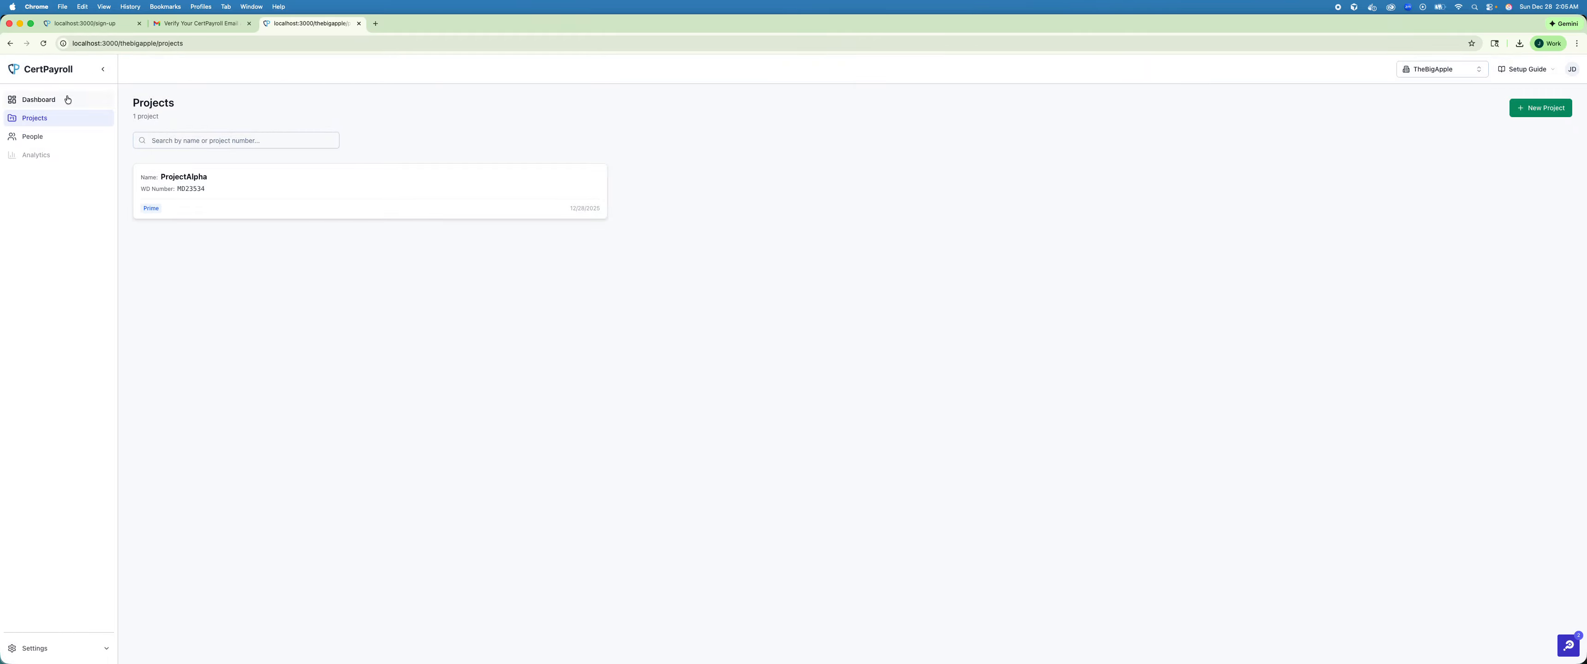
- Return to the timesheet workspace and download the ProjectAlpha timesheet for the week ending Jan 9, 2026 as CSV
click(68, 99)
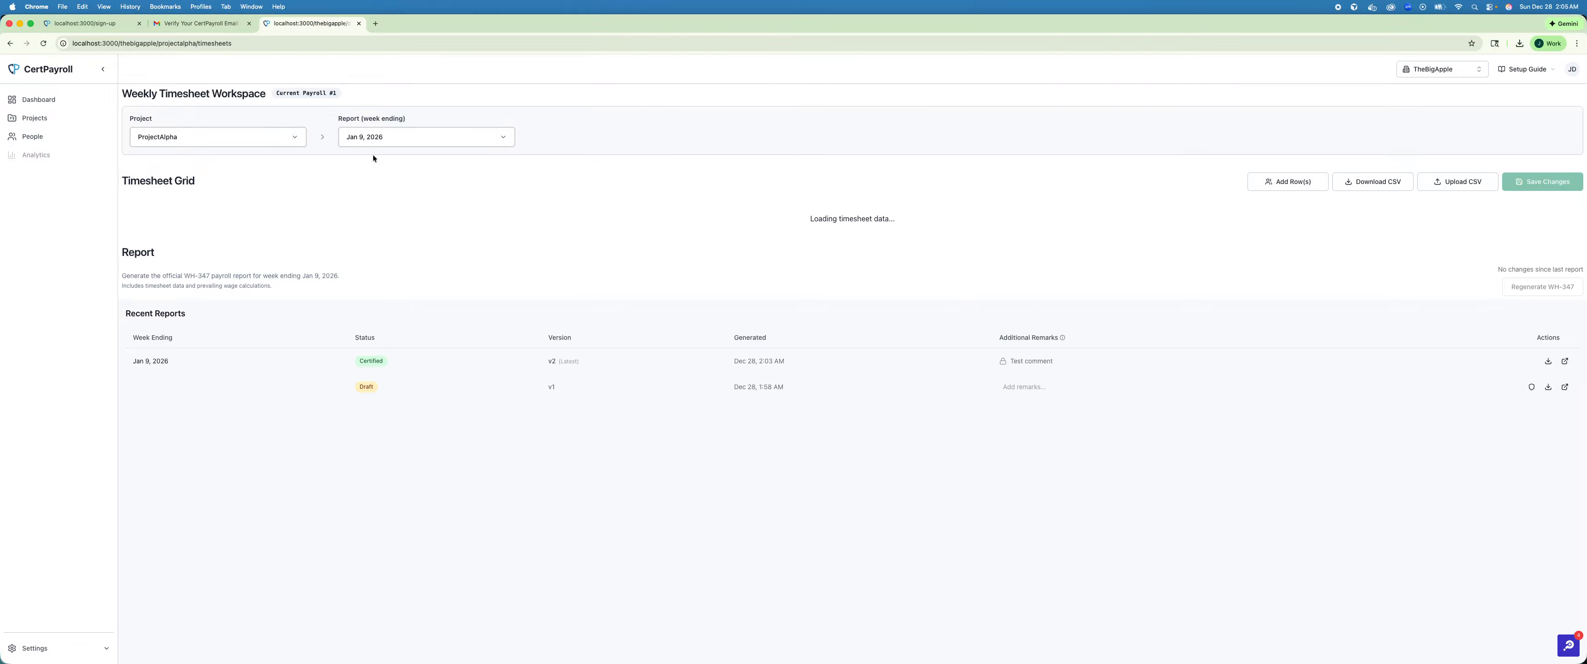
click(410, 138)
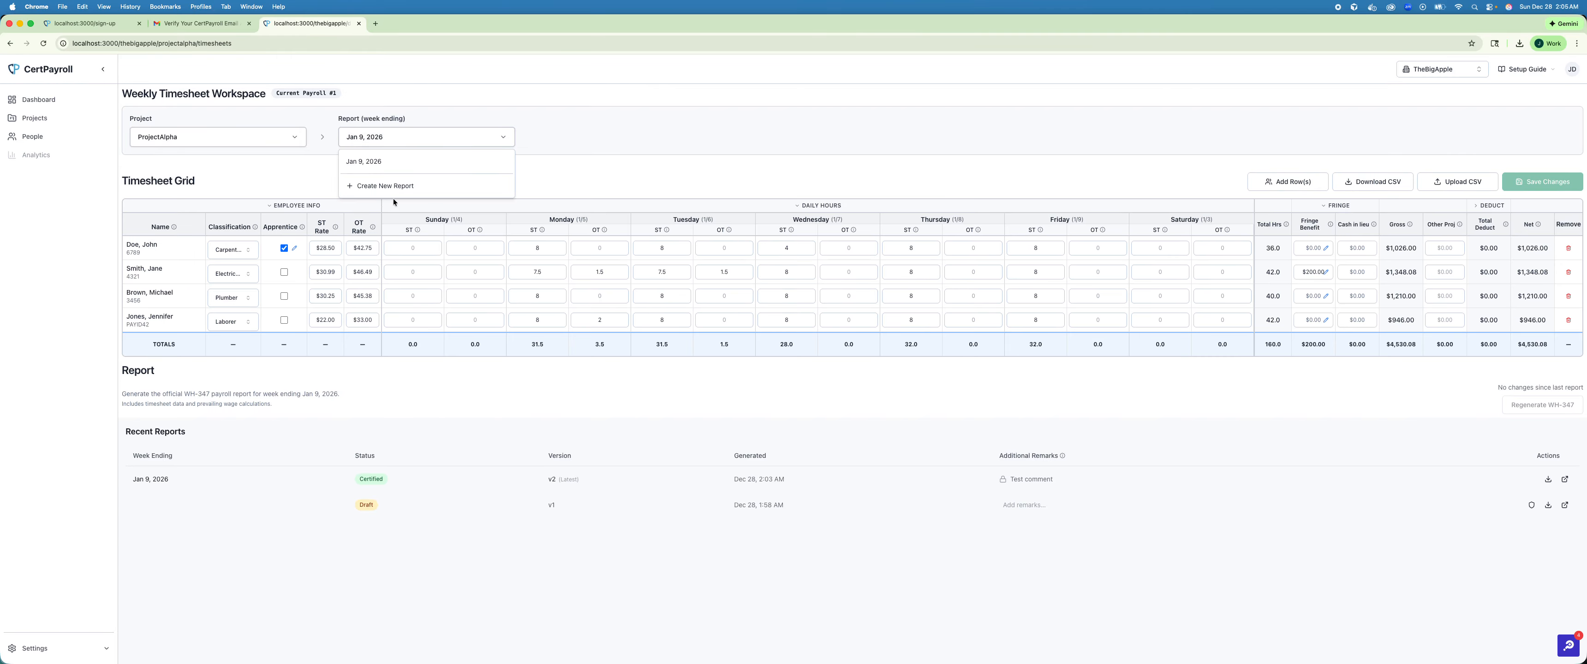
click(651, 156)
click(445, 141)
click(767, 152)
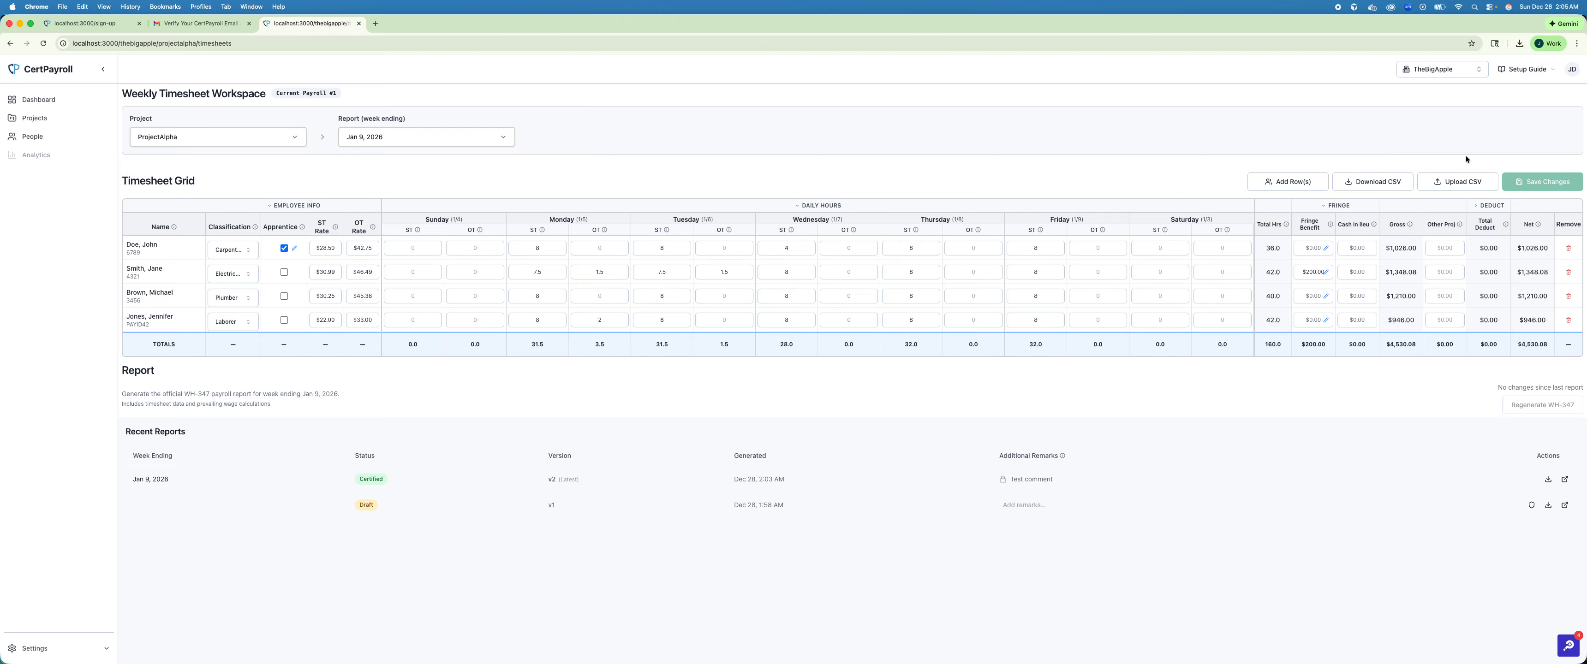
click(1386, 181)
- Create a new ProjectAlpha report for the next week, ending Friday, January 16, 2026
click(421, 135)
click(391, 188)
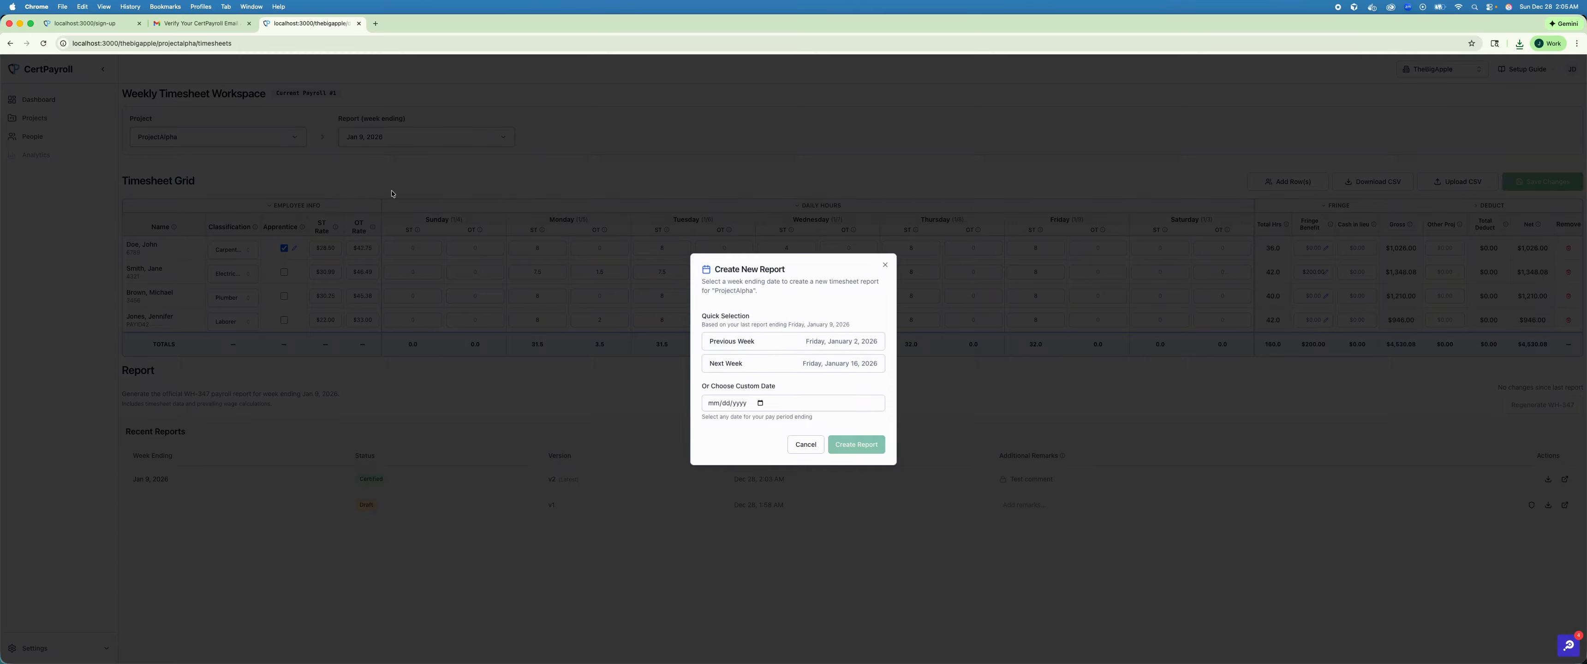
click(736, 365)
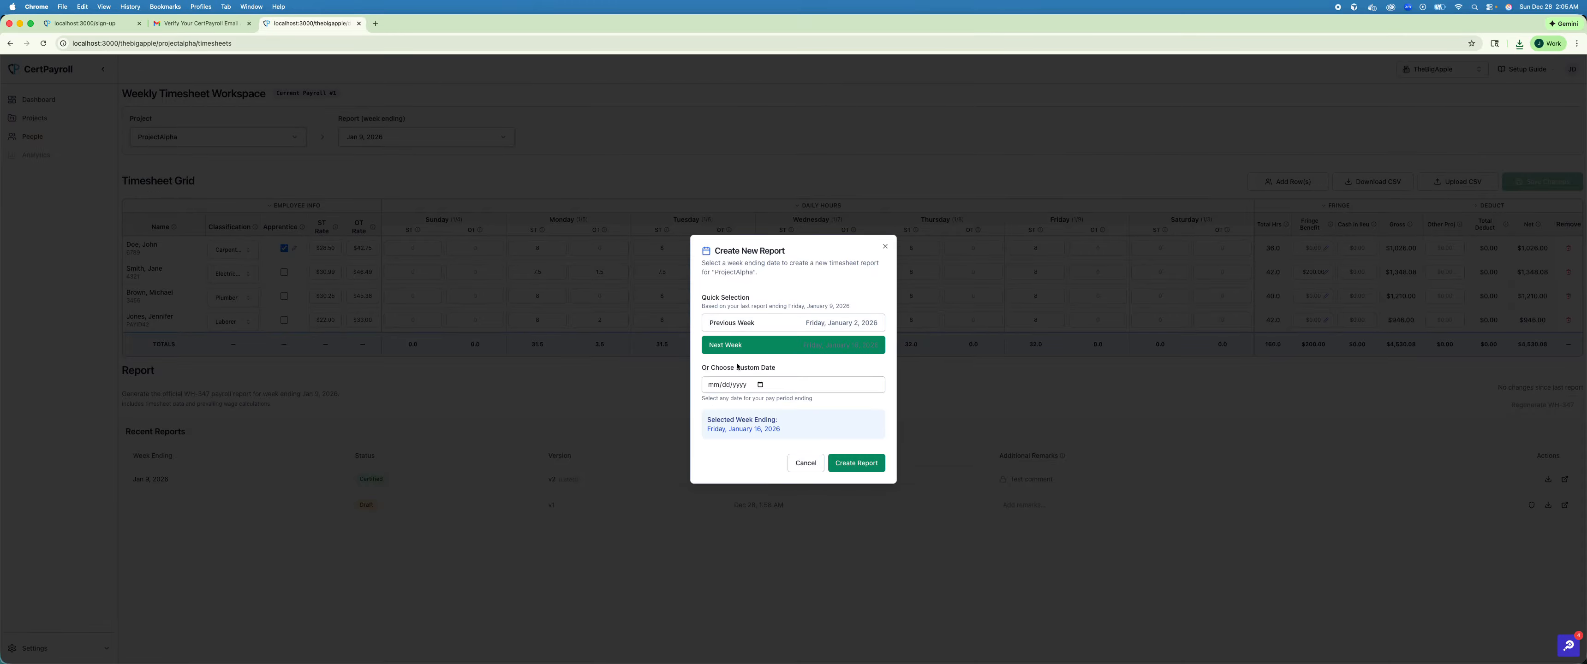
click(862, 462)
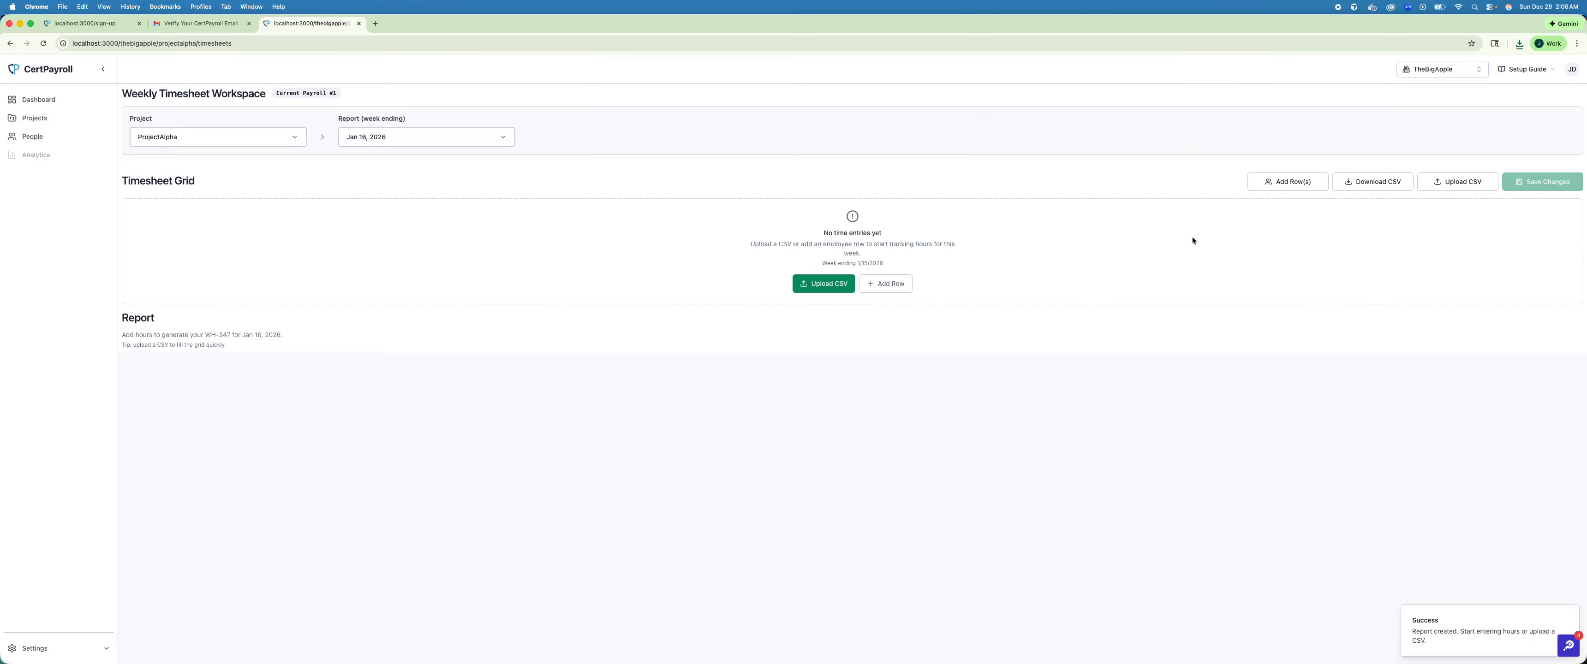
- Upload and process thebigapple_timesheet_2026-01-09.csv from Downloads as the new week's timesheet
click(831, 286)
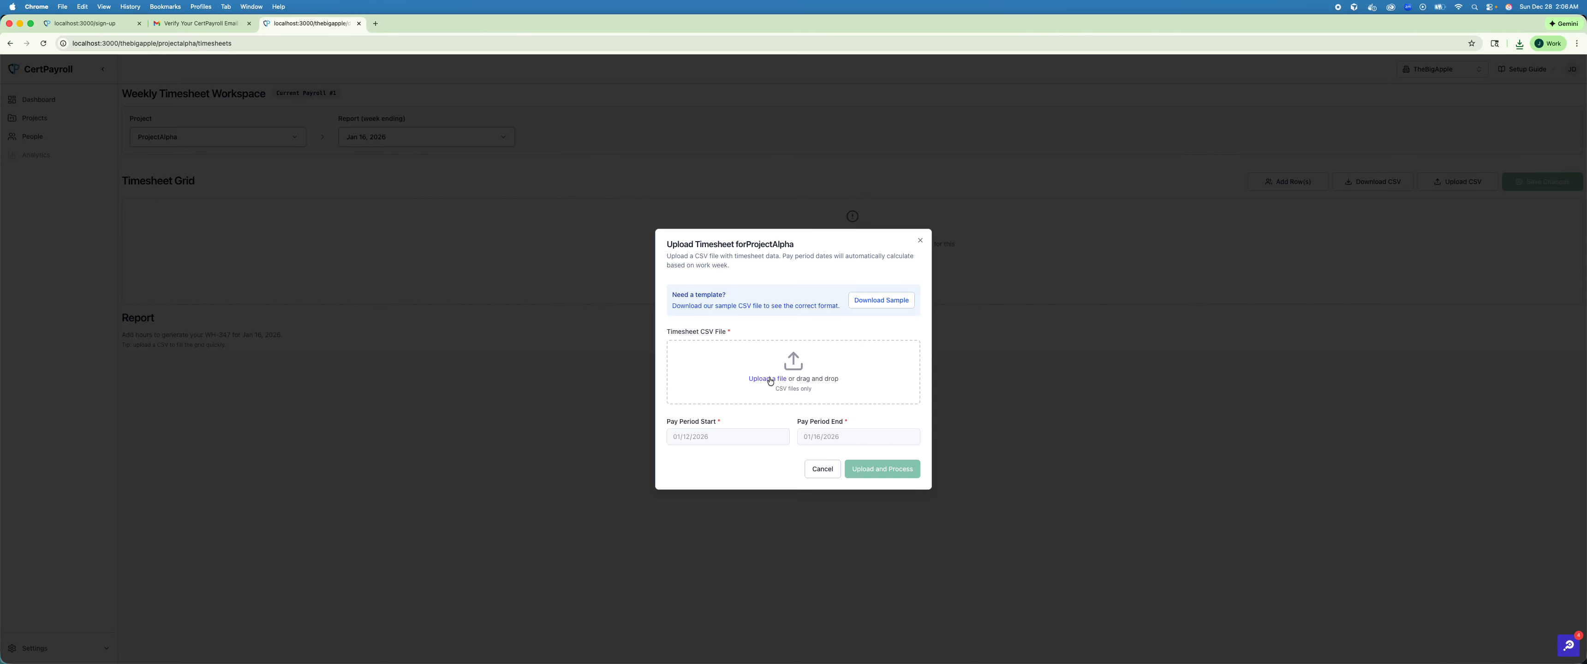
click(769, 380)
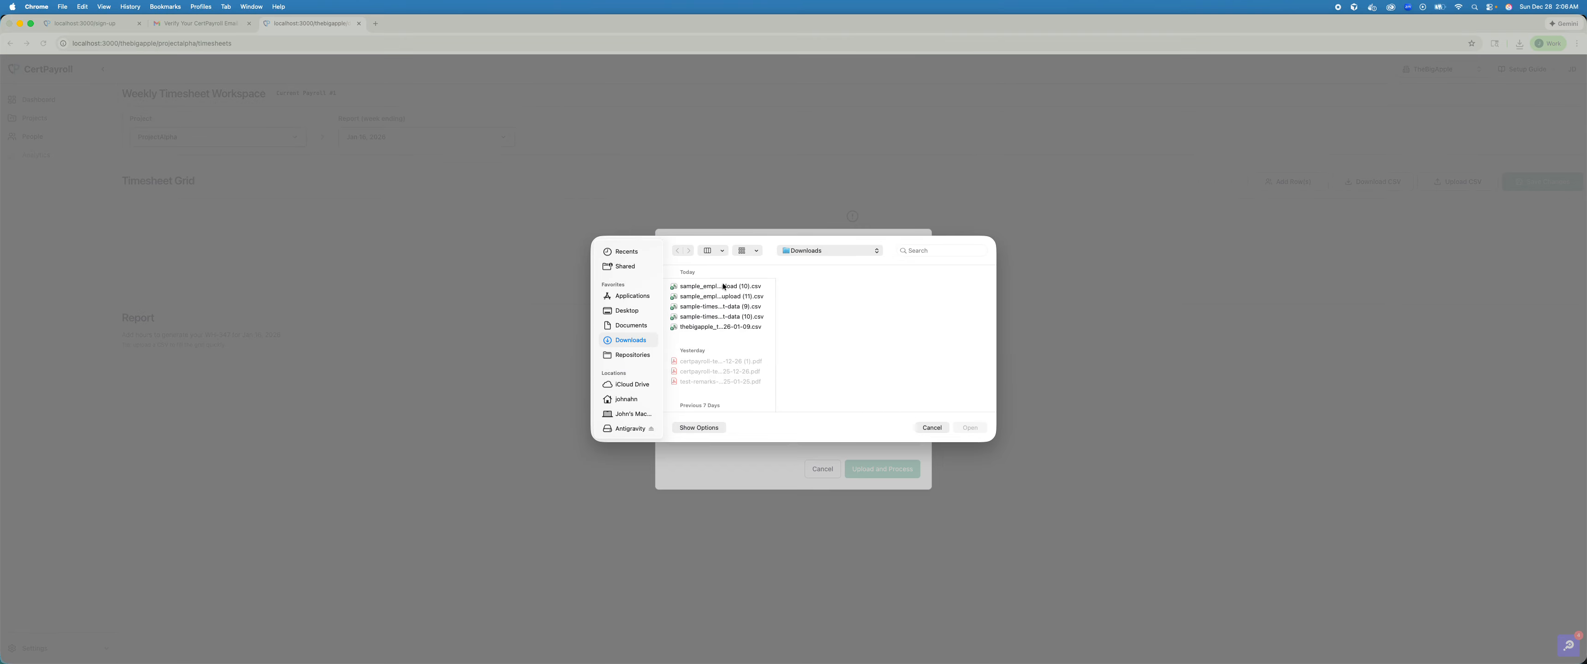
click(715, 327)
double_click(718, 326)
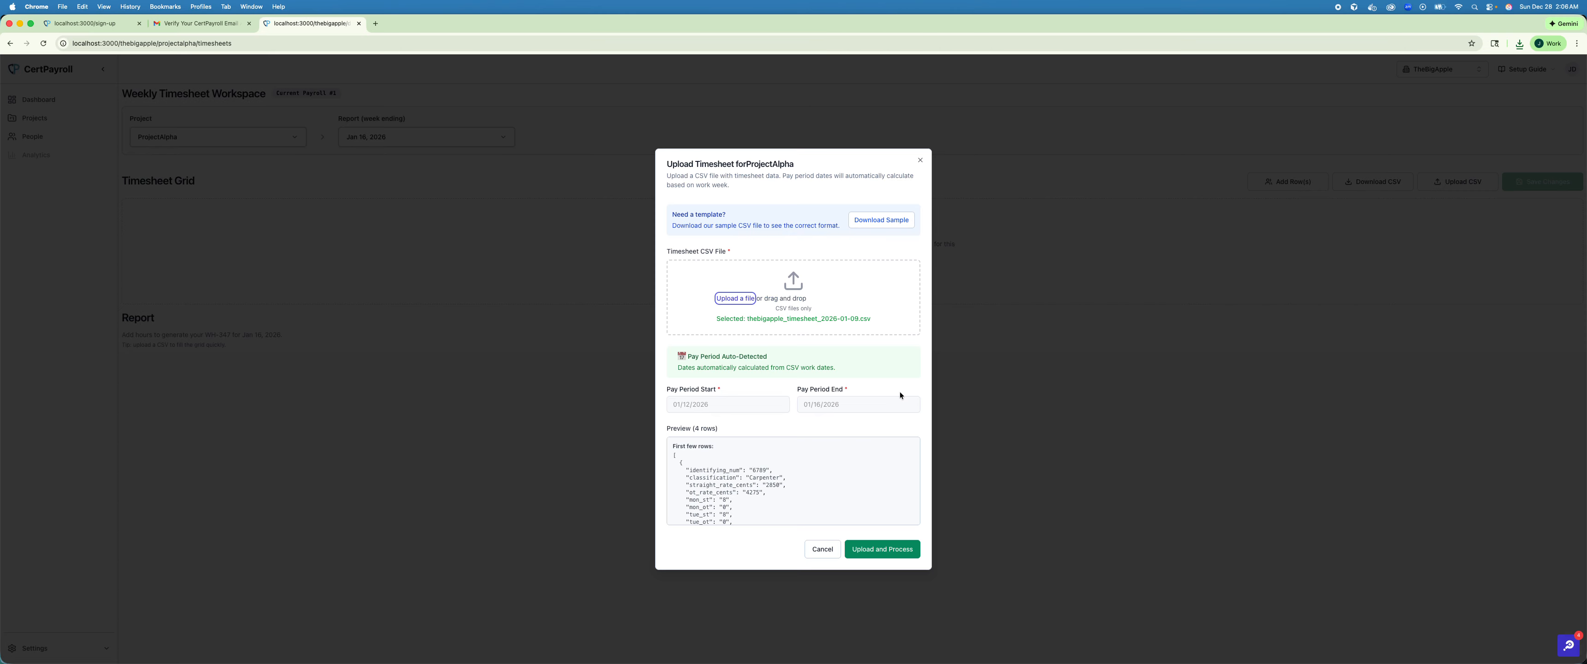
click(887, 549)
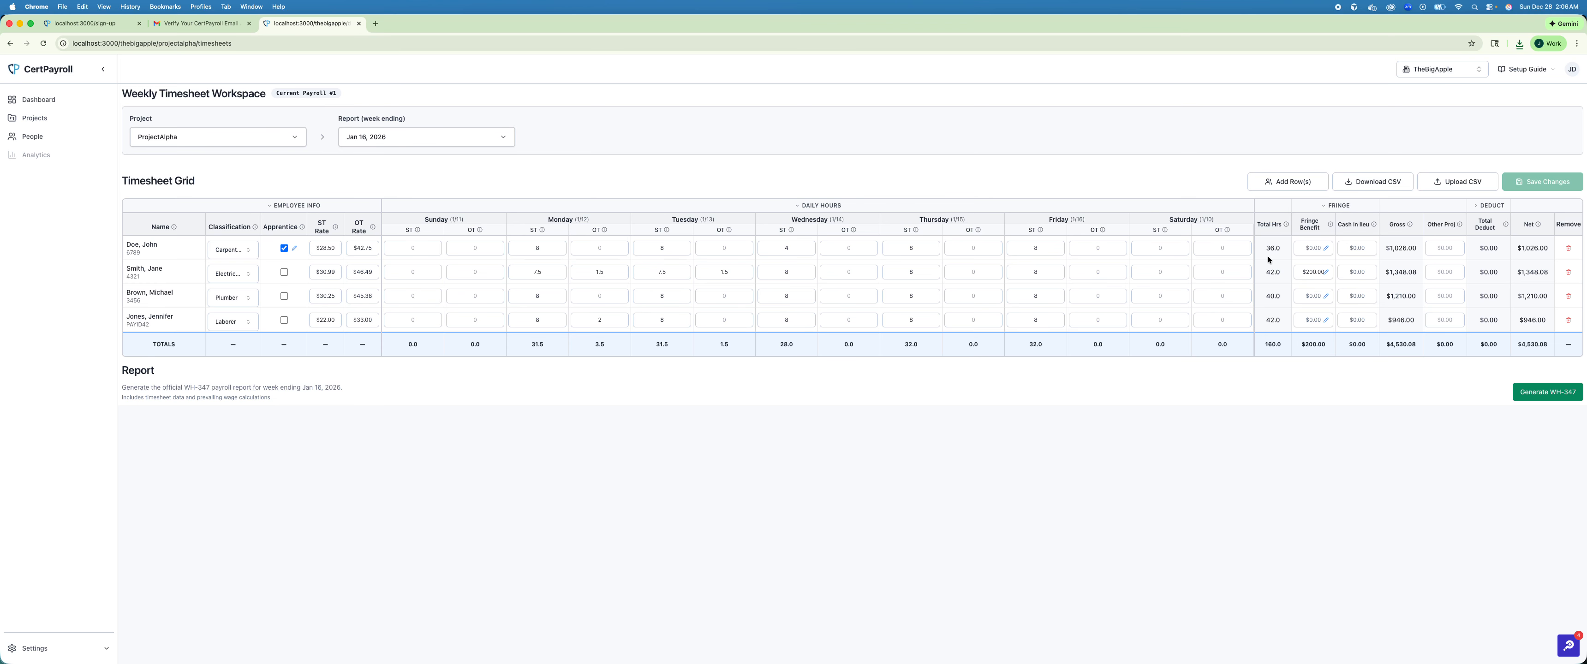
- Set the carpenter's Wednesday straight-time hours to 6 and save the timesheet changes
click(791, 249)
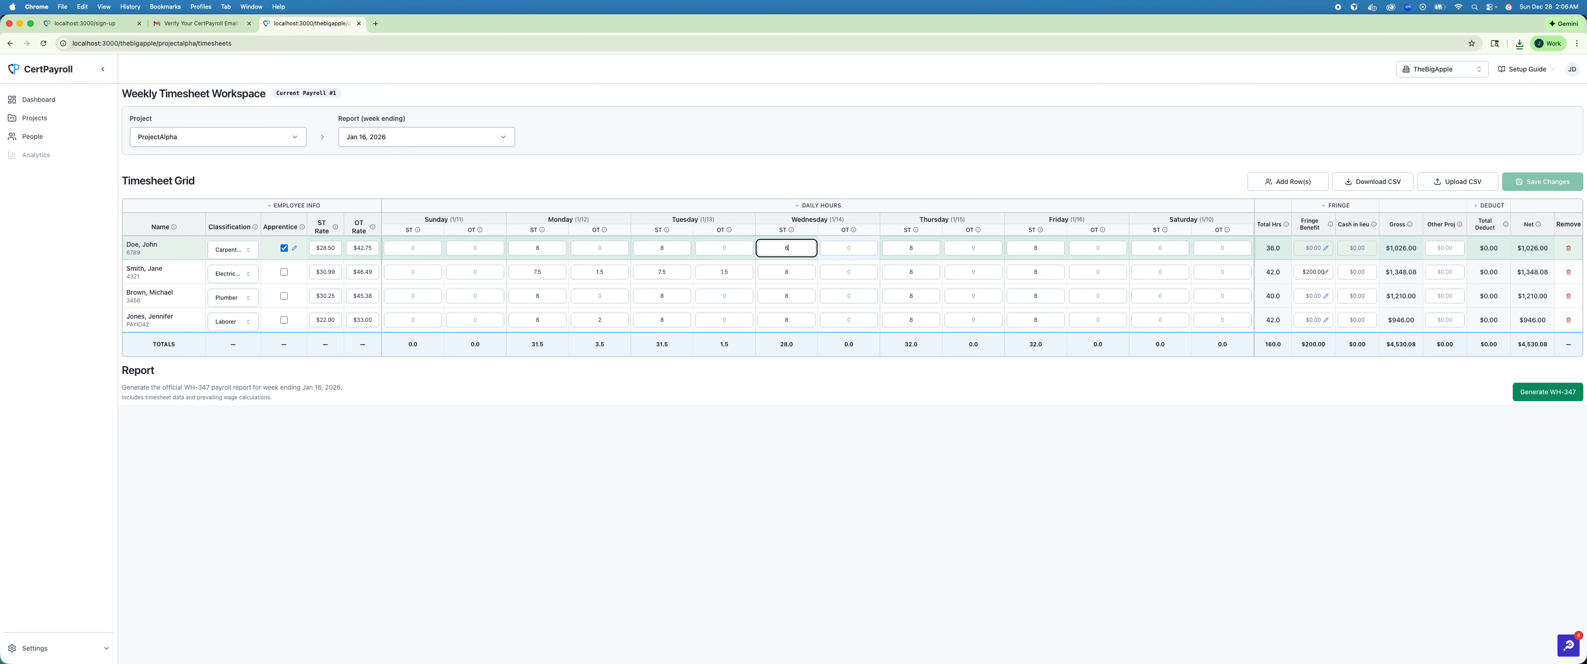
click(818, 182)
click(1541, 181)
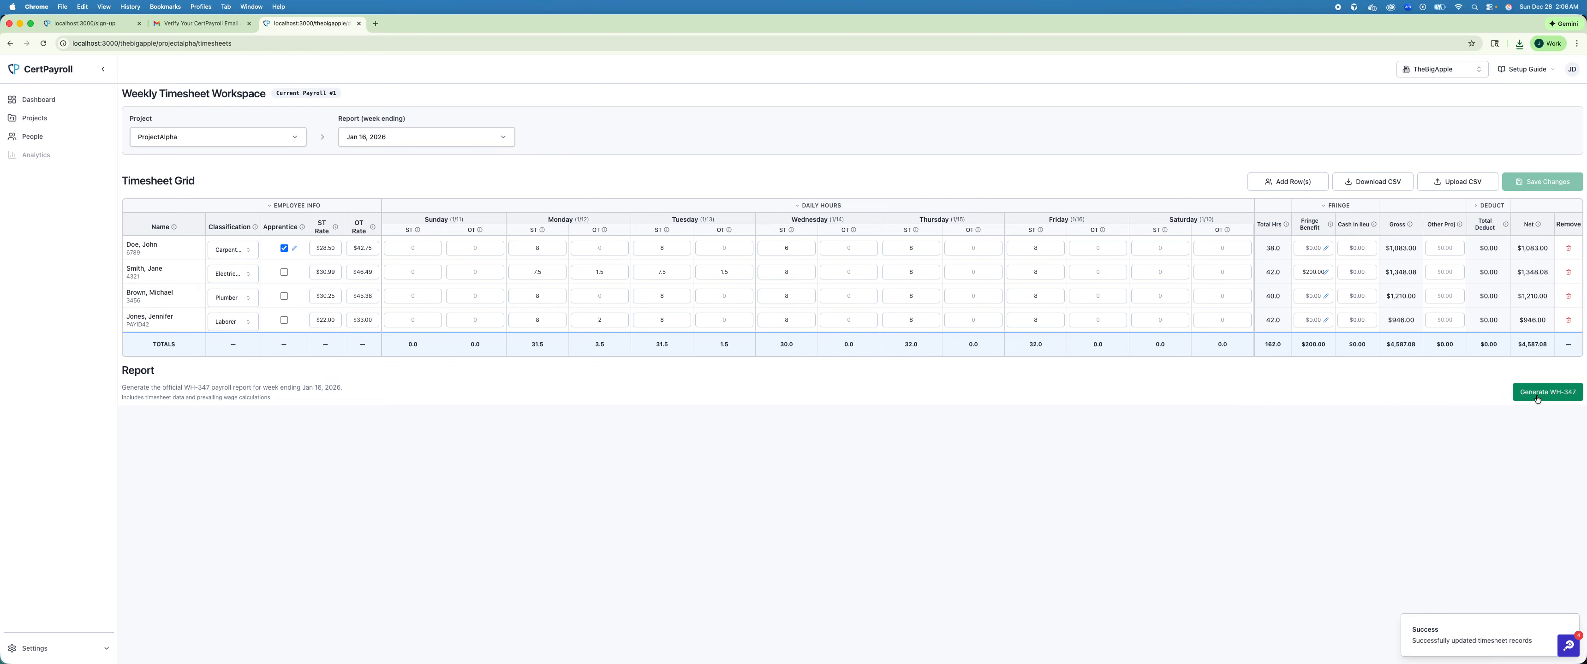
- Generate the WH-347 report for the week ending Jan 16, 2026 and open its v1 PDF
click(1549, 397)
click(870, 409)
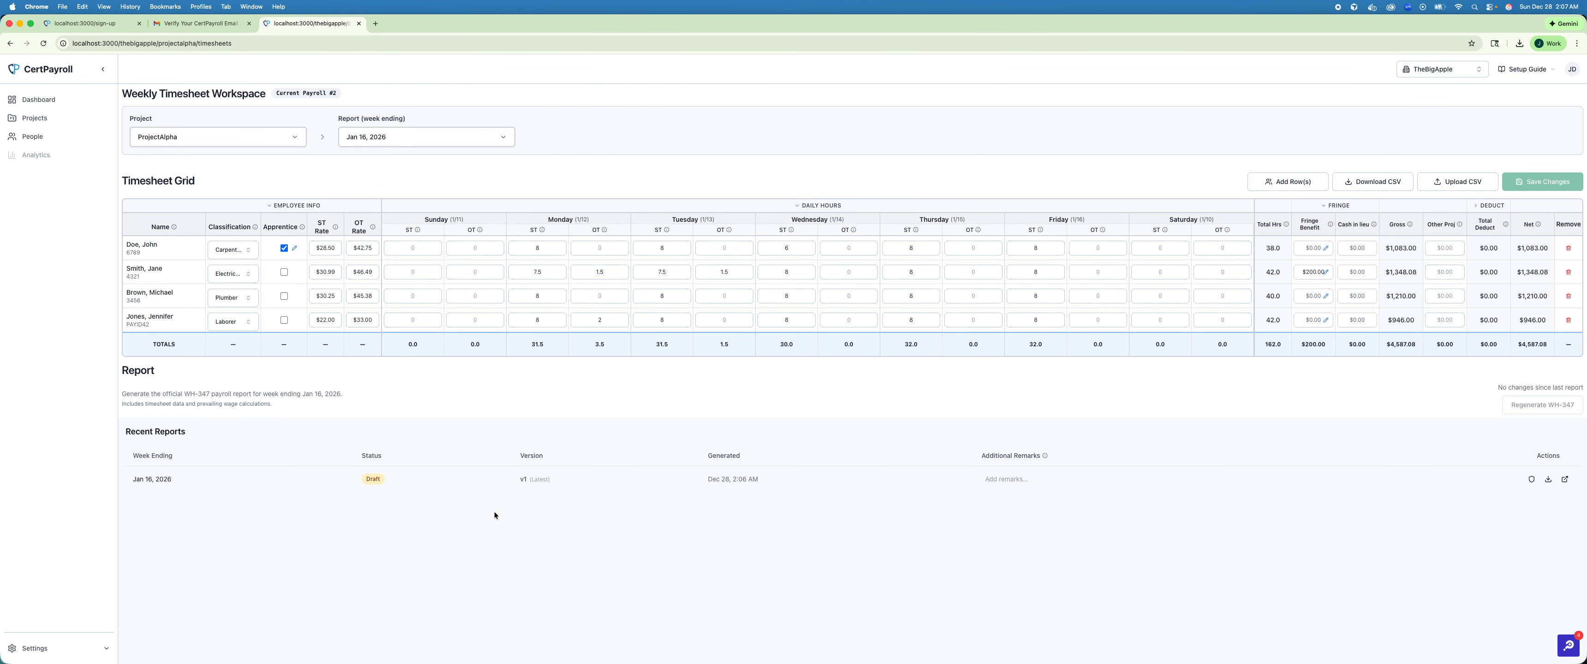
click(1565, 478)
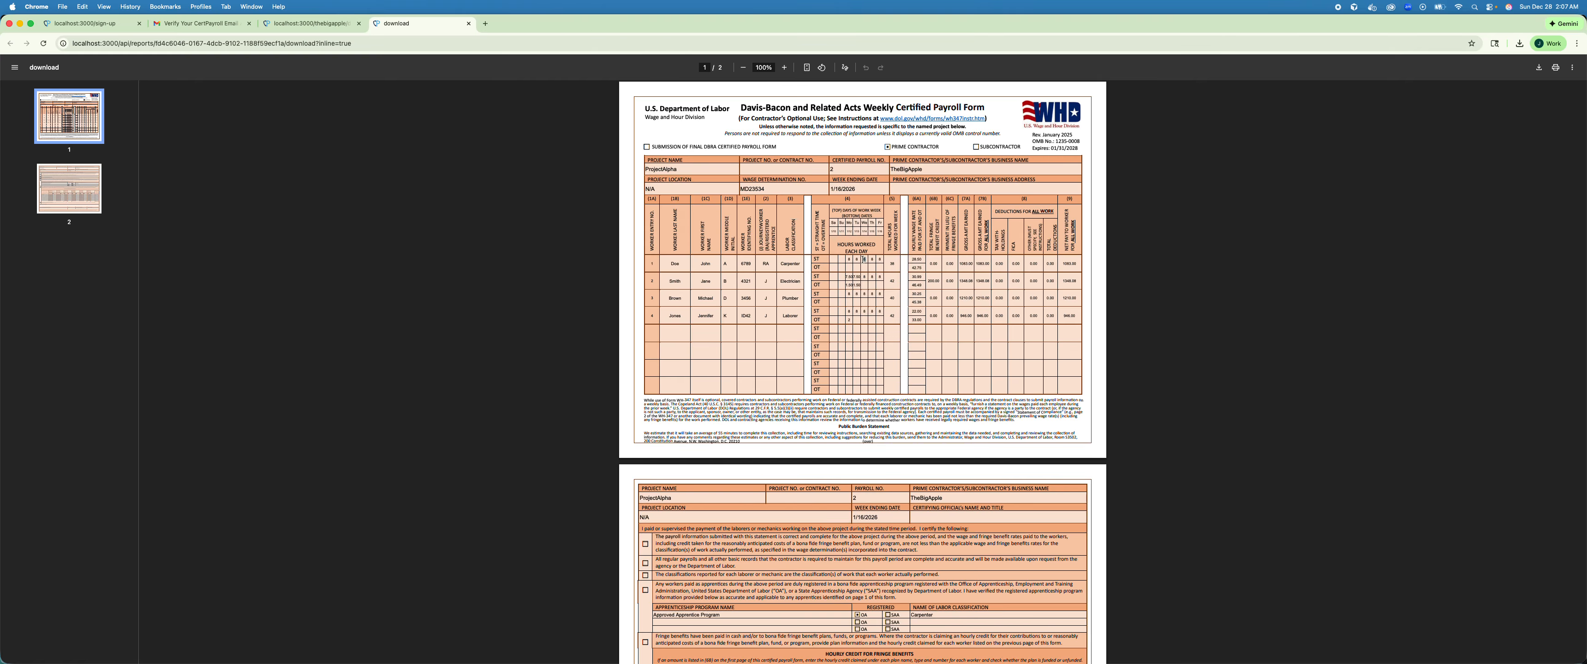
- Review both pages of the new WH-347 report and close the PDF
scroll(860, 303, down, 5)
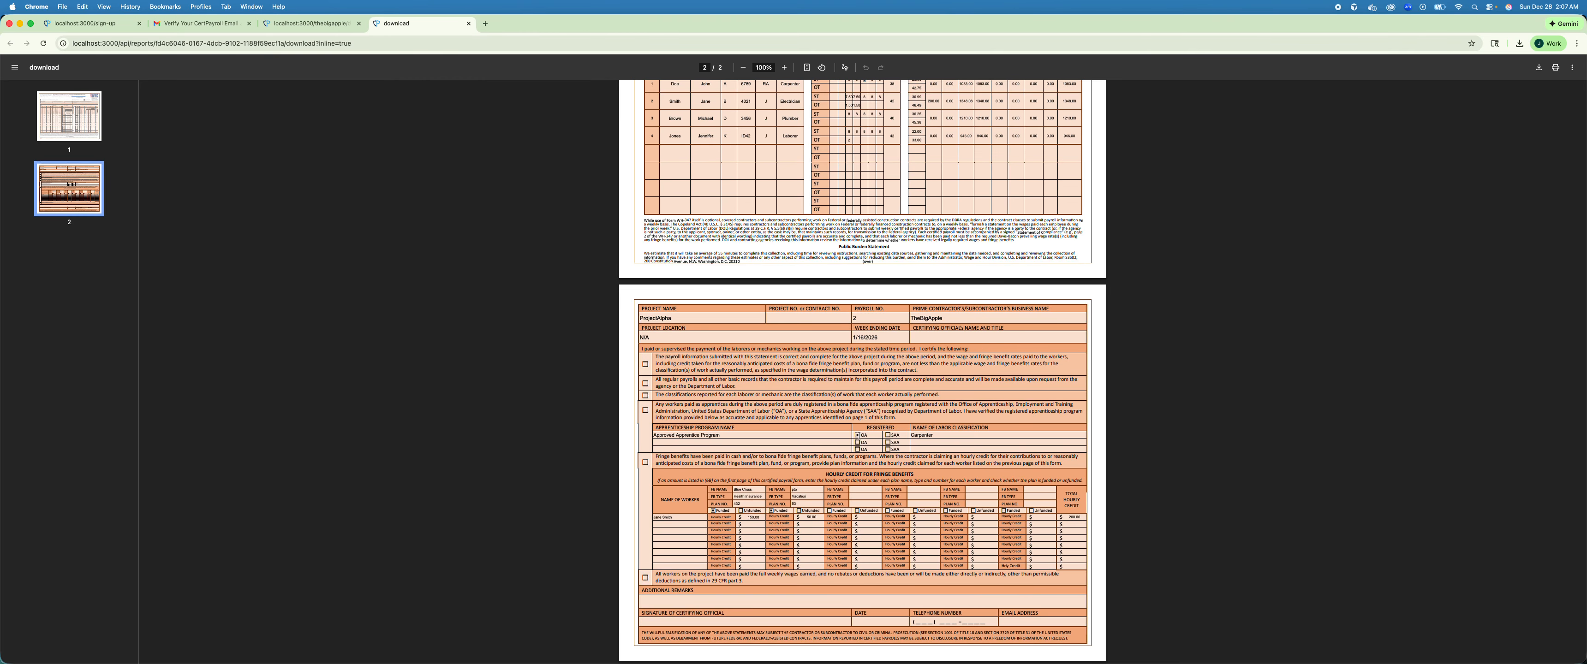
scroll(853, 435, up, 5)
scroll(854, 435, down, 5)
click(468, 23)
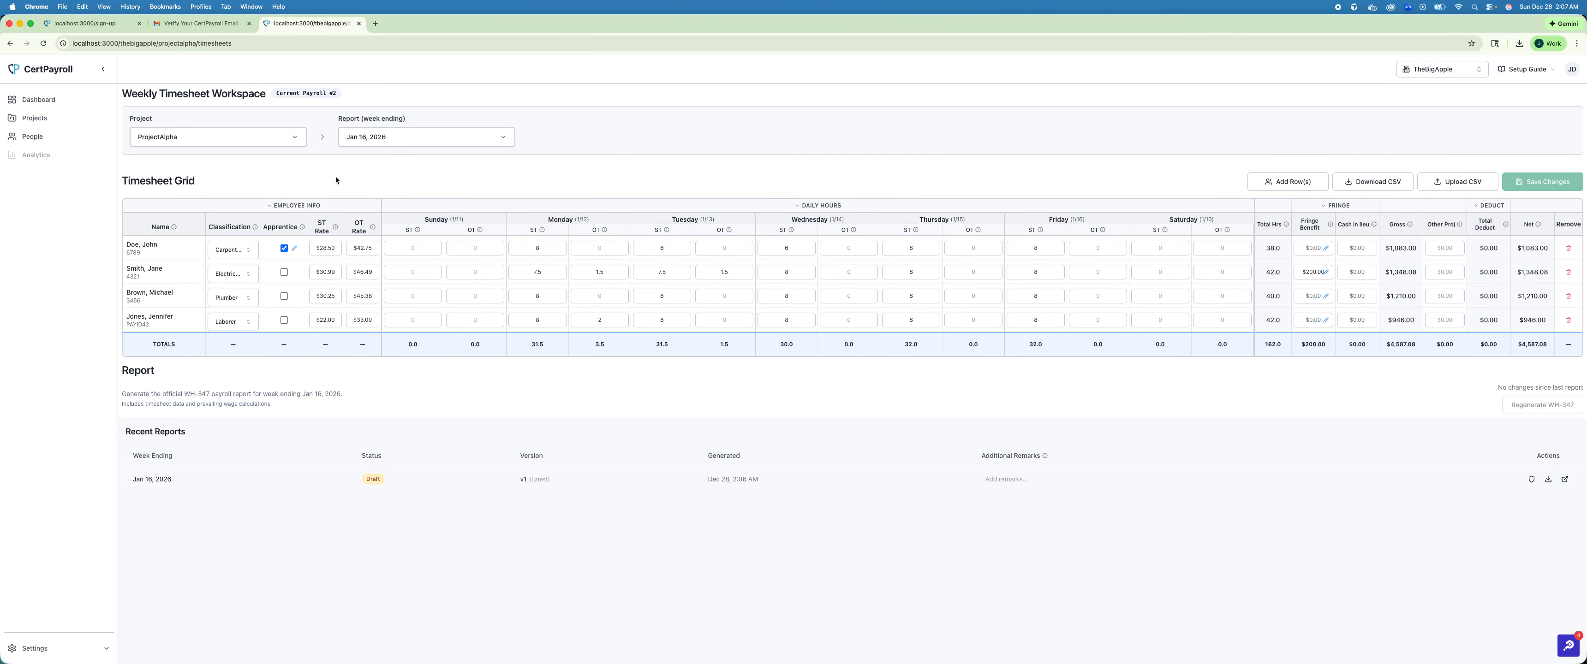
- Open the timesheet CSV upload dialog for the Jan 16, 2026 week and close it without uploading
click(1457, 182)
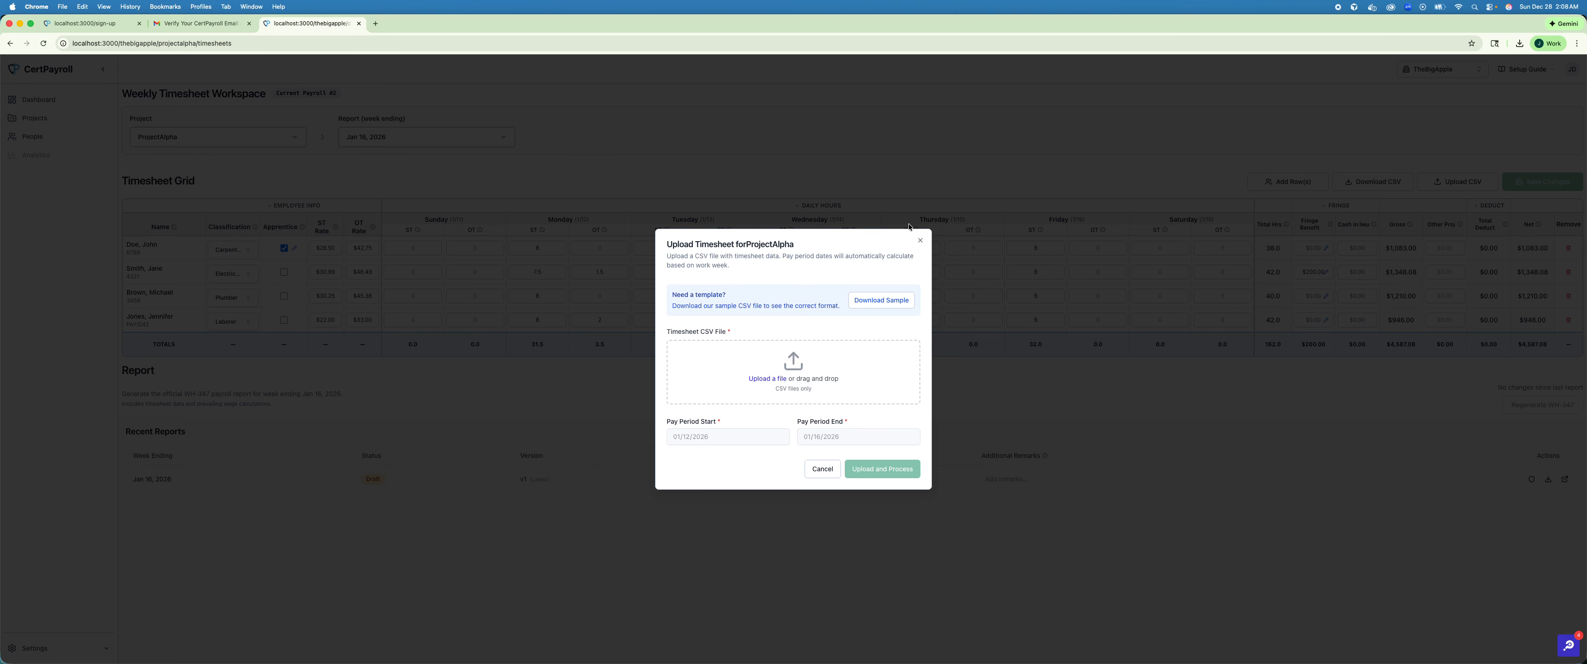
click(919, 240)
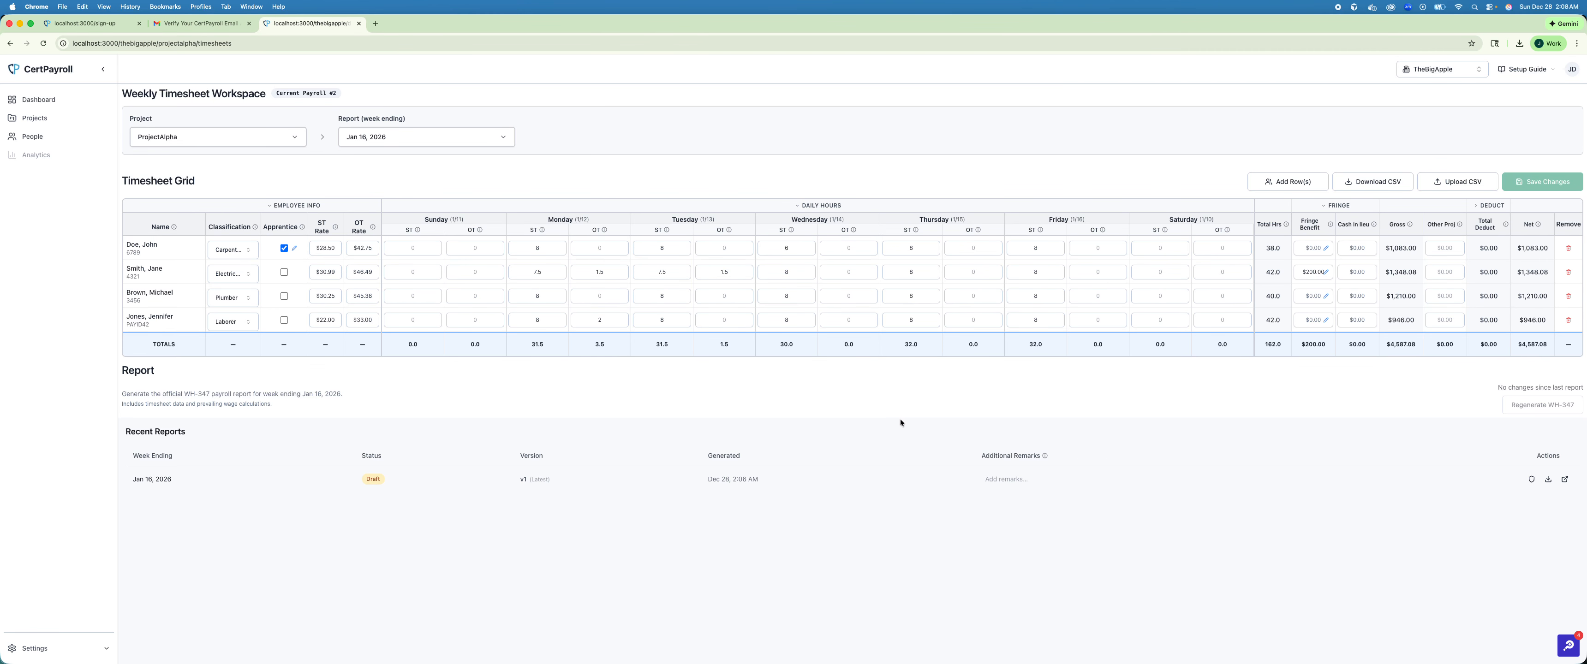